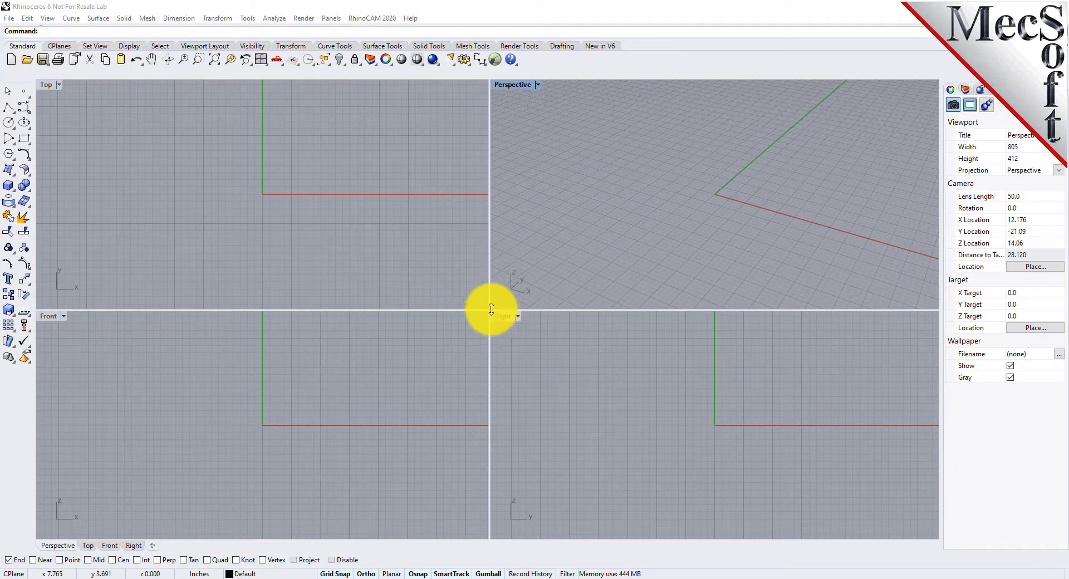
- Open the G-CODE EDITOR browser from the RhinoCAM 2020 menu and resize its panel
left_click(395, 19)
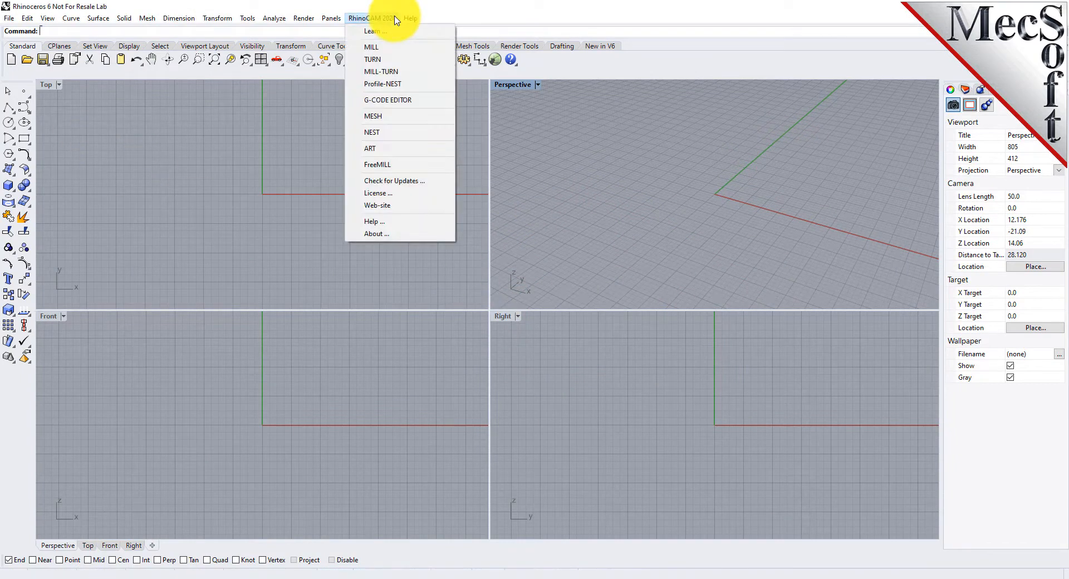
left_click(434, 104)
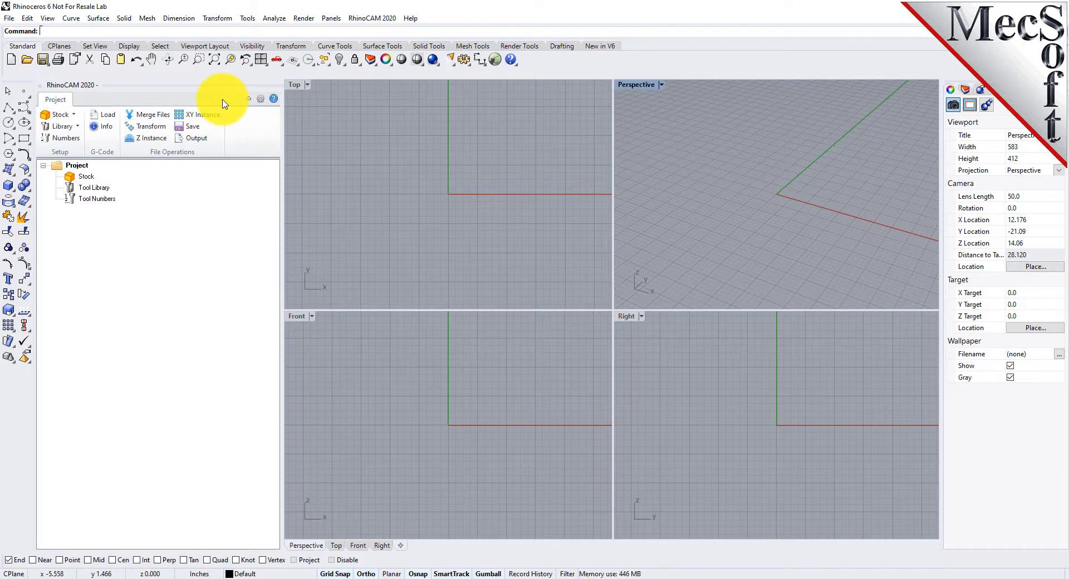
left_click_drag(282, 230, 271, 249)
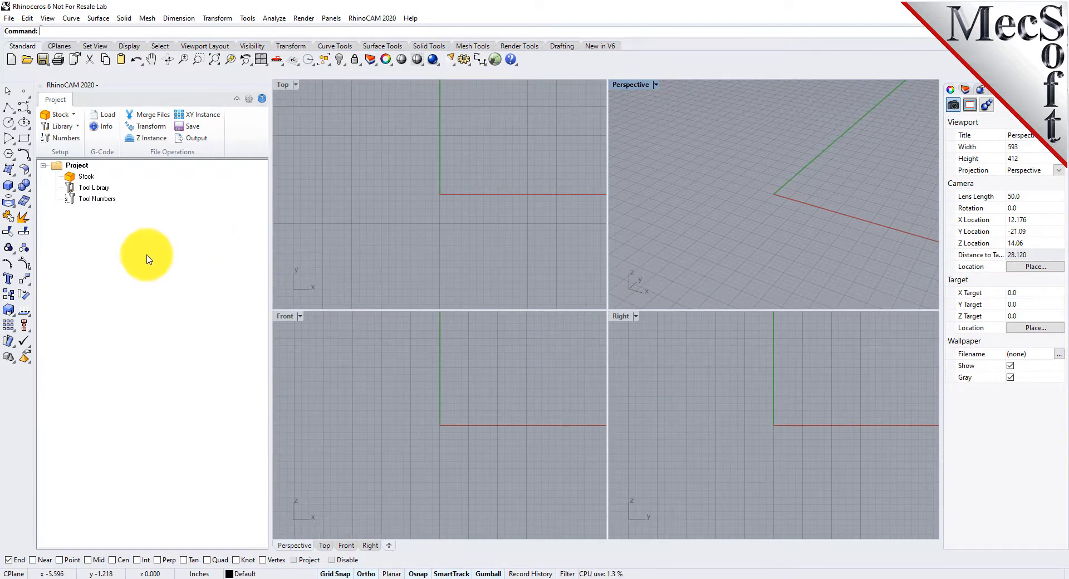
left_click_drag(125, 85, 37, 274)
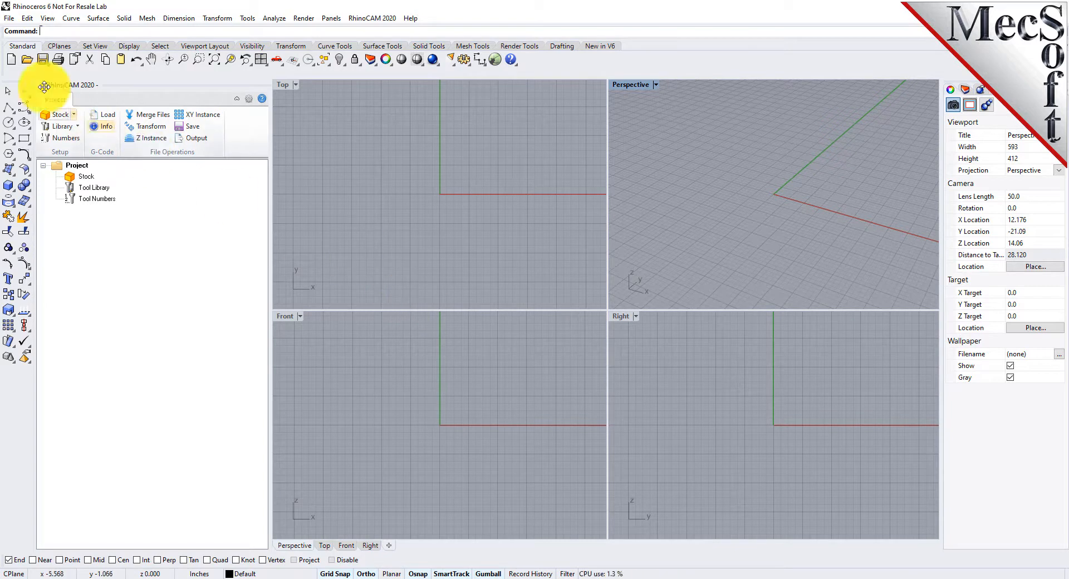
- Open the part file G-CODE-EDITQuickStartGuide.3dm from the QuickStart folder, listing all supported file types
left_click(27, 61)
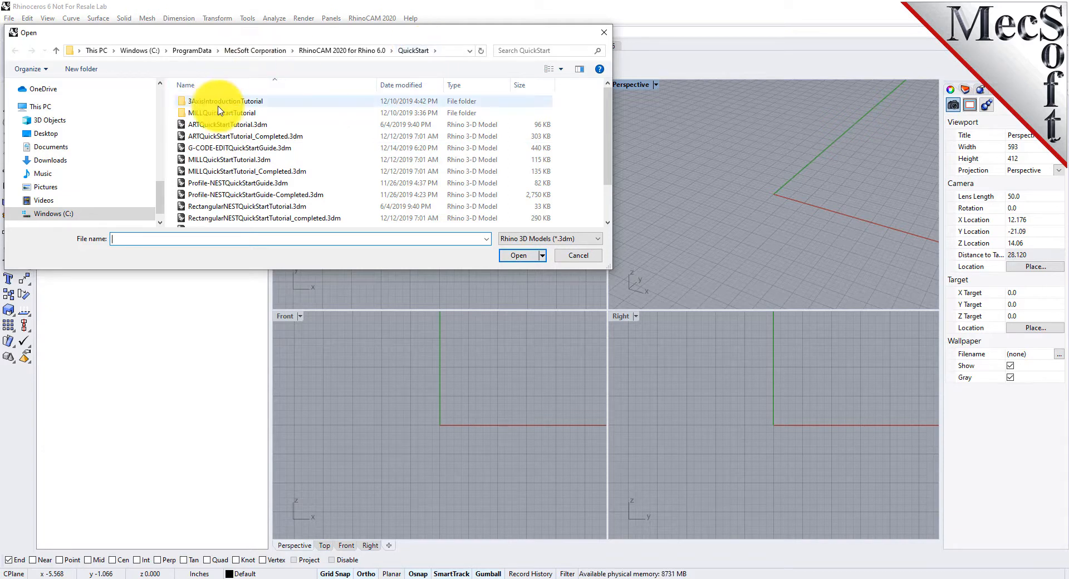
left_click_drag(242, 270, 307, 450)
left_click(562, 406)
scroll(567, 364, "down", 5)
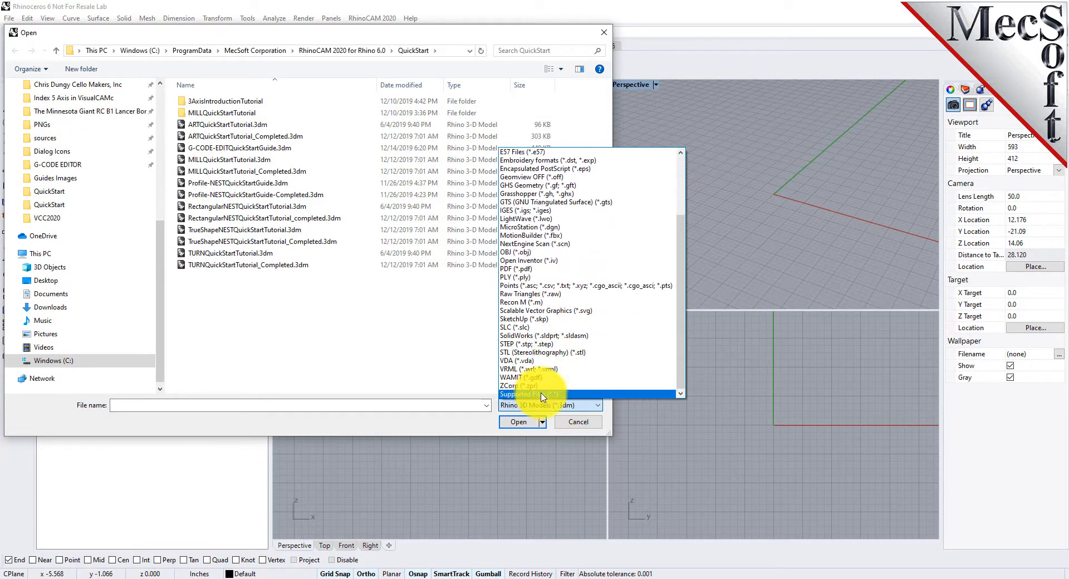
left_click(544, 391)
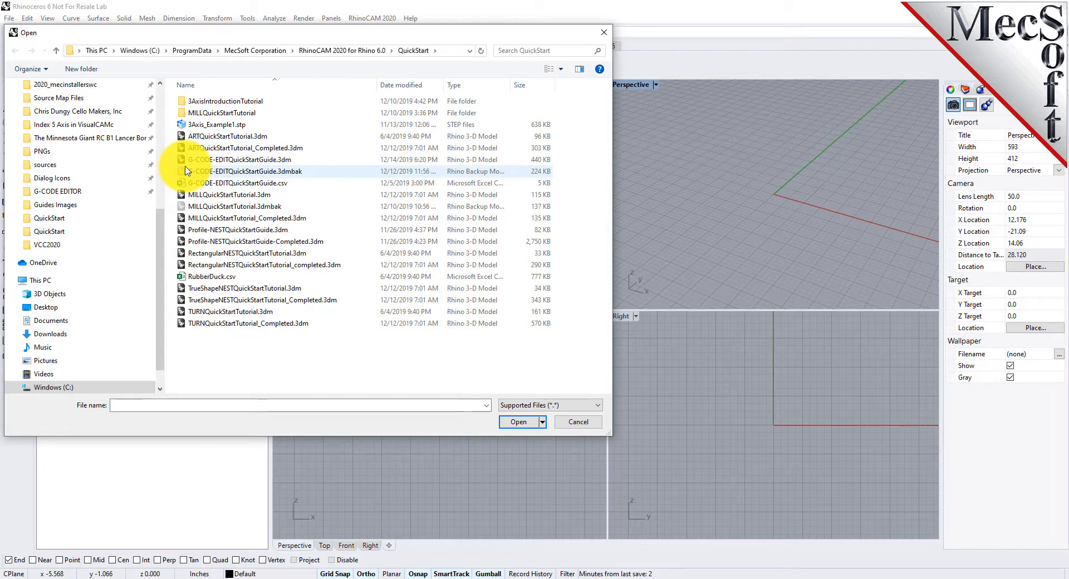
left_click(272, 160)
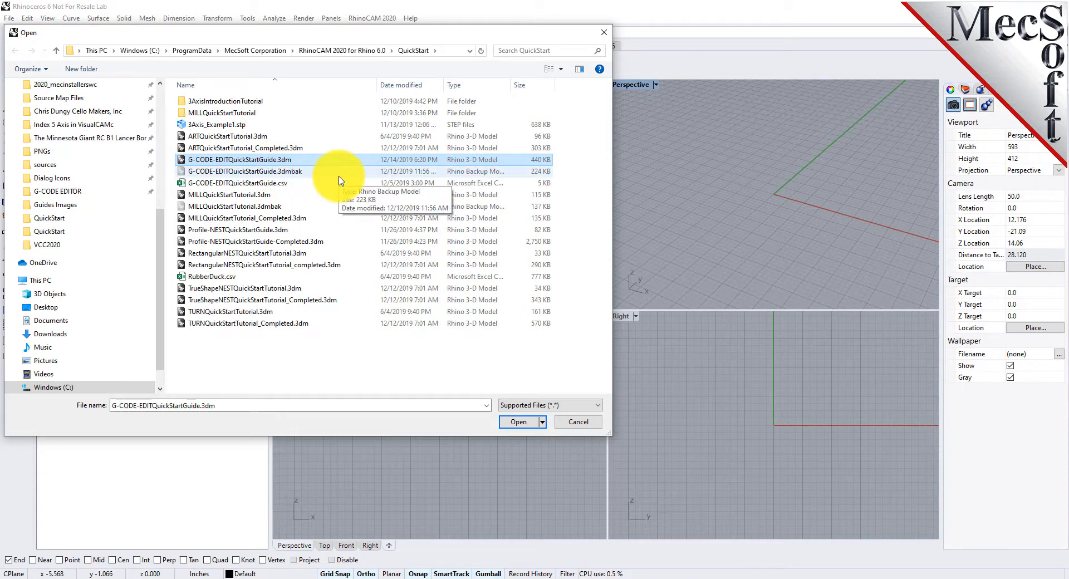
left_click(206, 185)
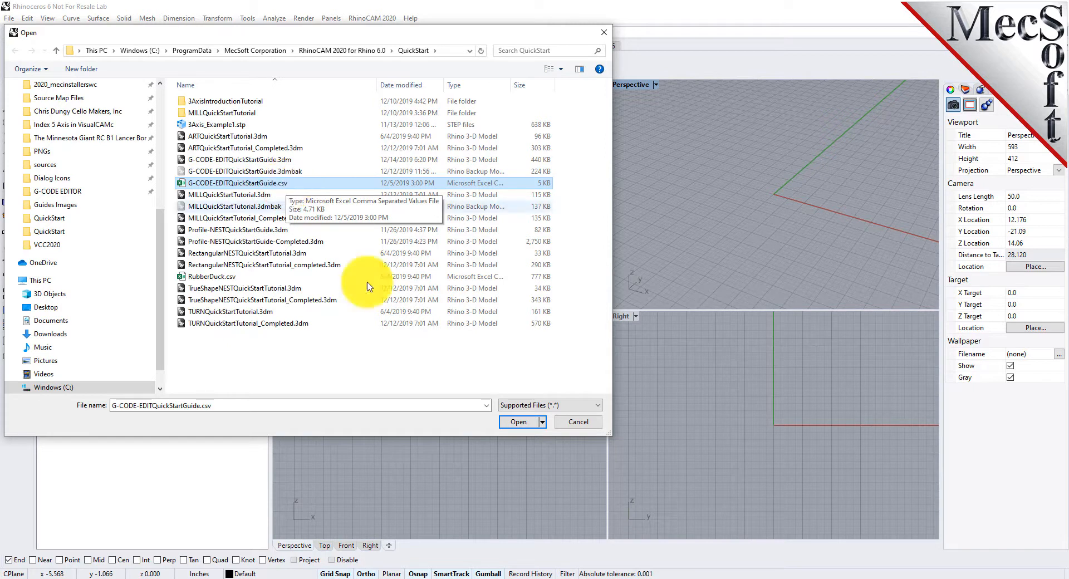
left_click(227, 161)
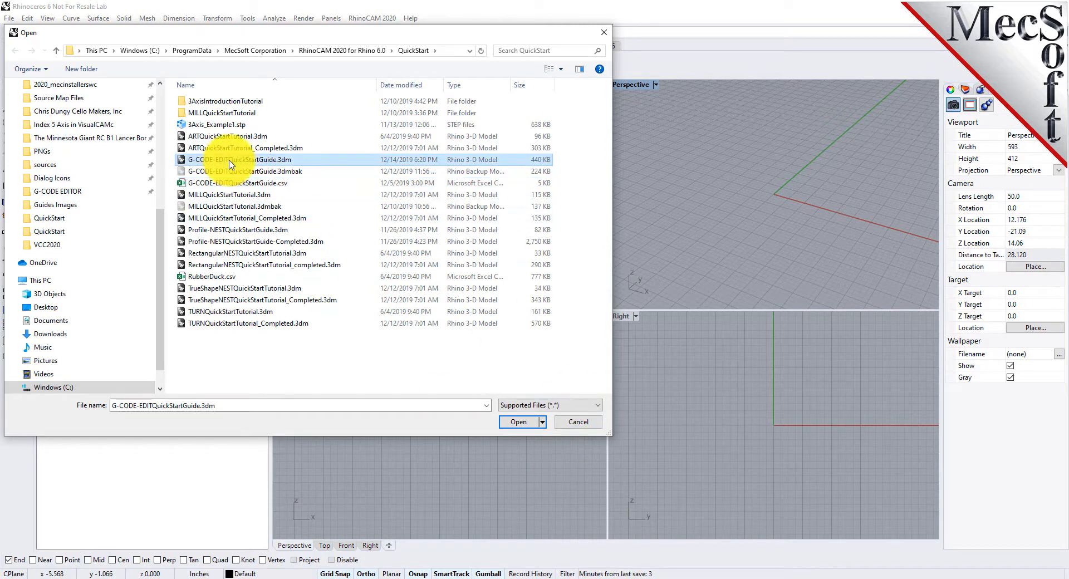
left_click(518, 422)
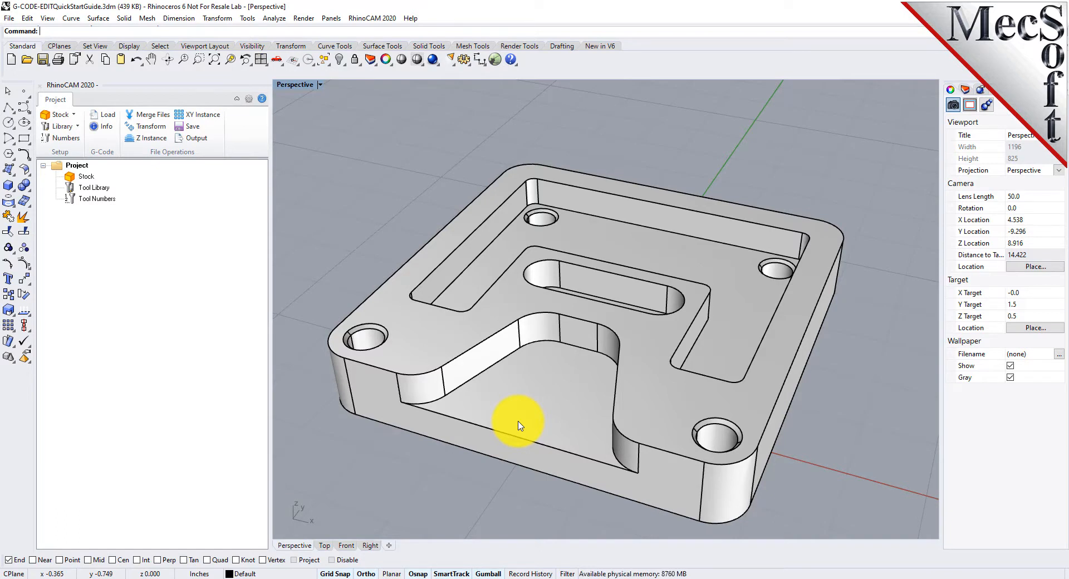
mouse_move(593, 384)
right_mouse_down()
mouse_move(553, 405)
mouse_move(559, 449)
mouse_move(494, 281)
mouse_move(493, 224)
mouse_move(492, 314)
mouse_move(534, 327)
mouse_move(592, 382)
right_mouse_up()
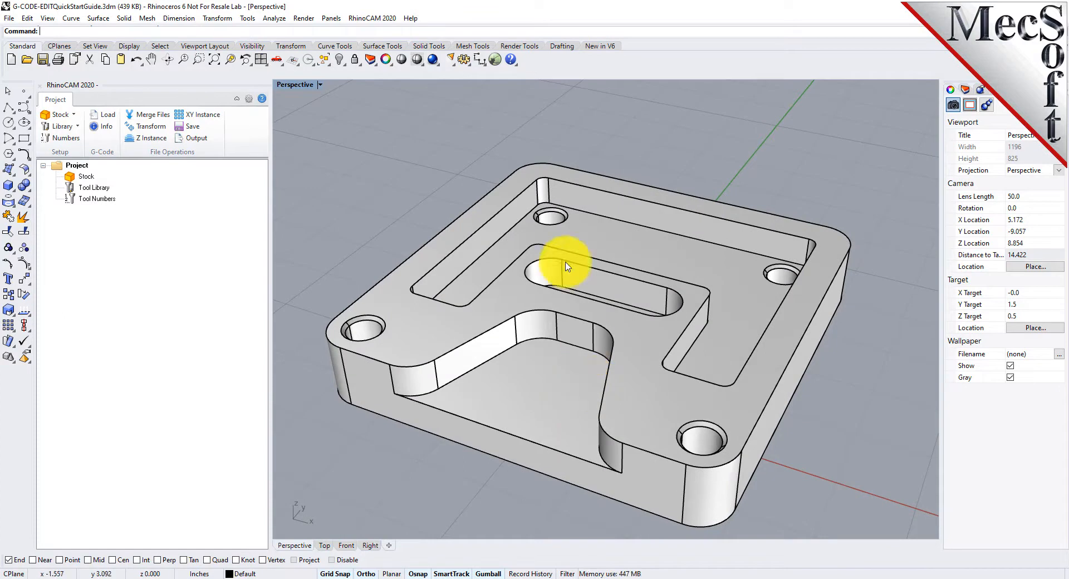
scroll(587, 223, "down", 2)
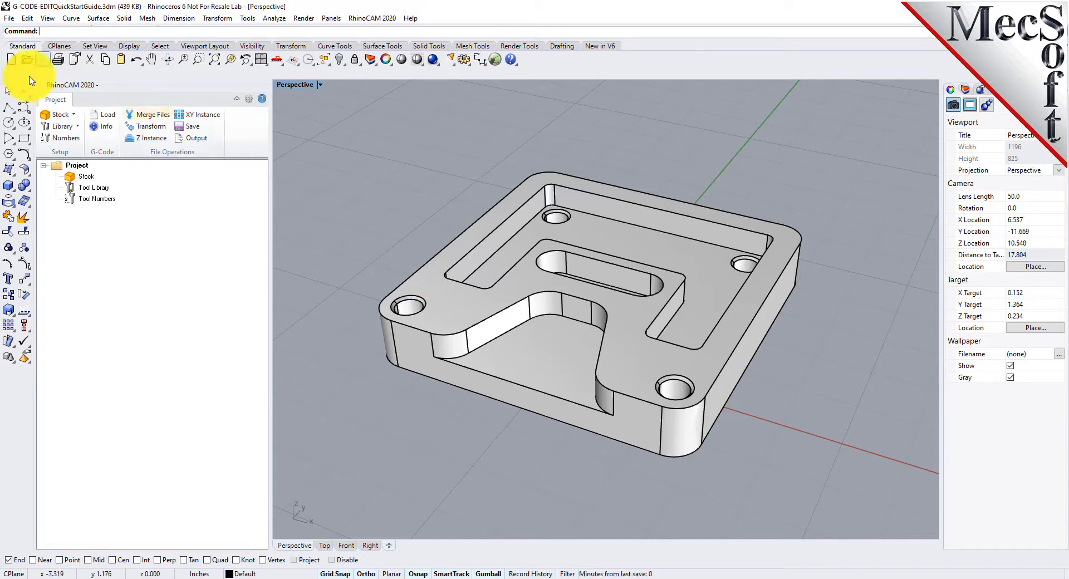
left_click(59, 165)
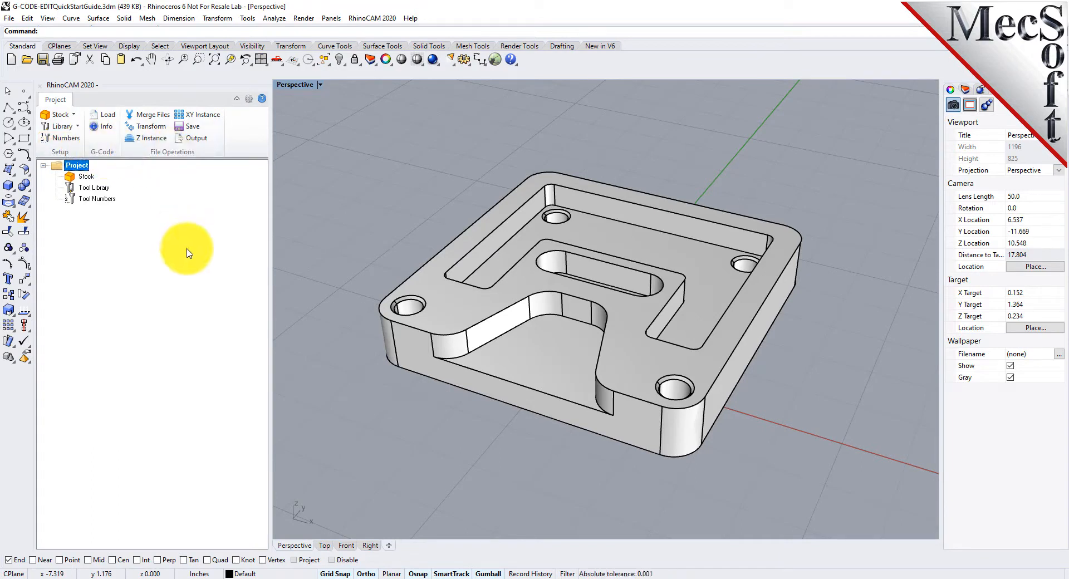
left_click(43, 166)
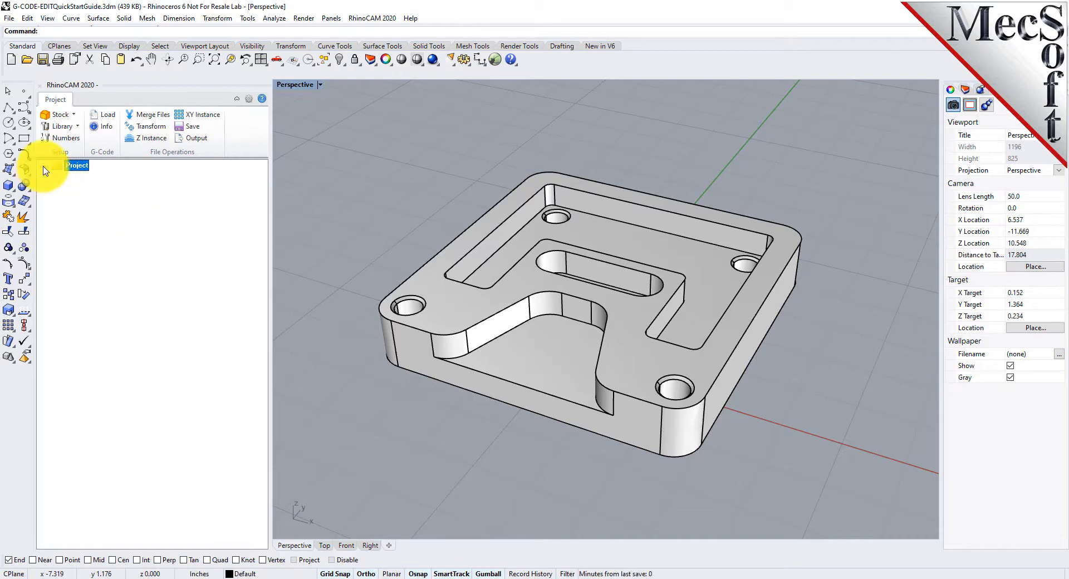
left_click(44, 166)
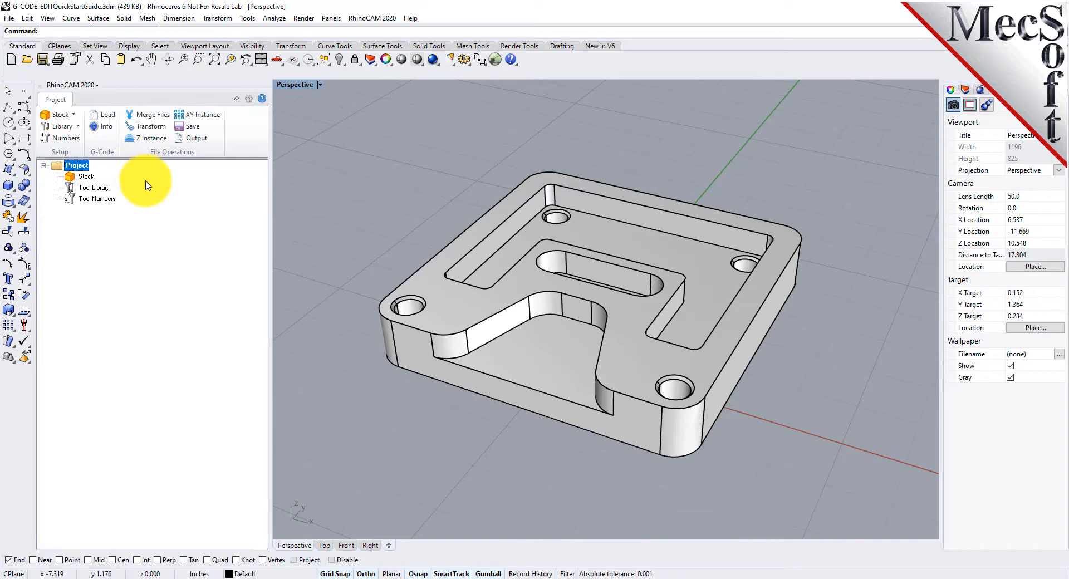
- Load the G-code file G-CODE-EDITQuickStartGuide.nc into the project
left_click(105, 116)
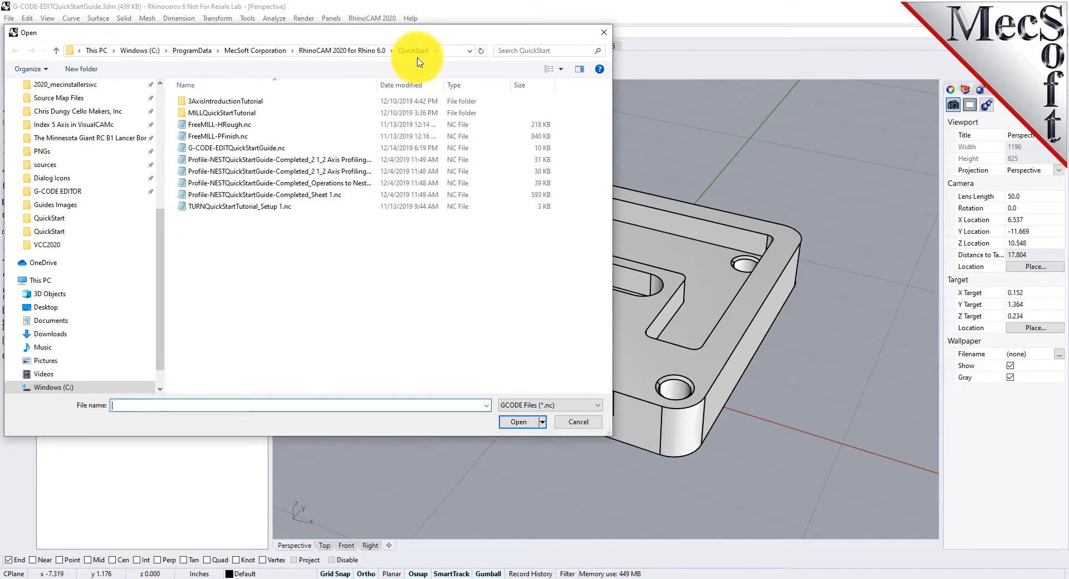
left_click(218, 152)
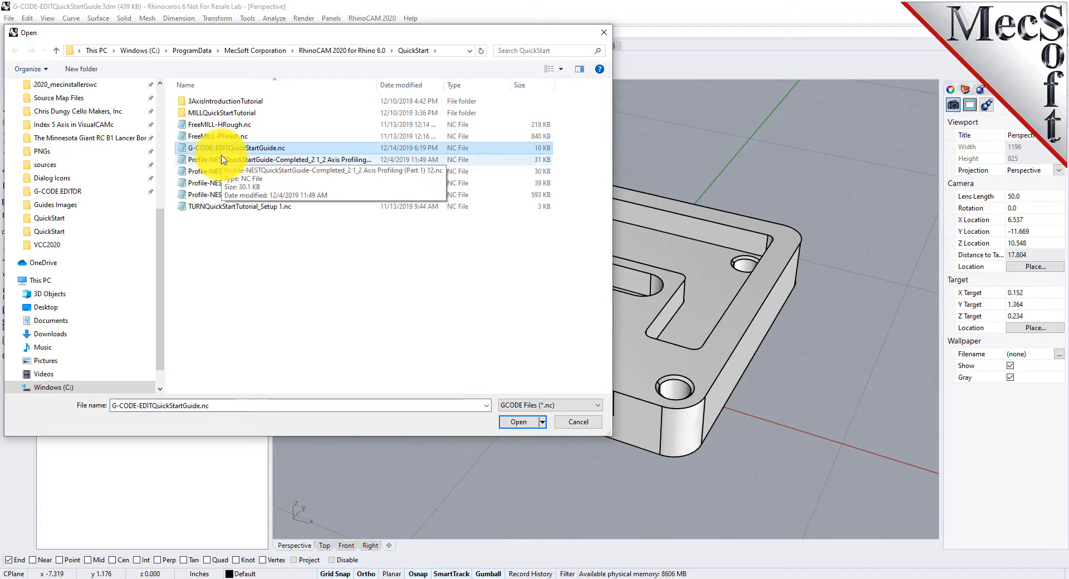
left_click(520, 423)
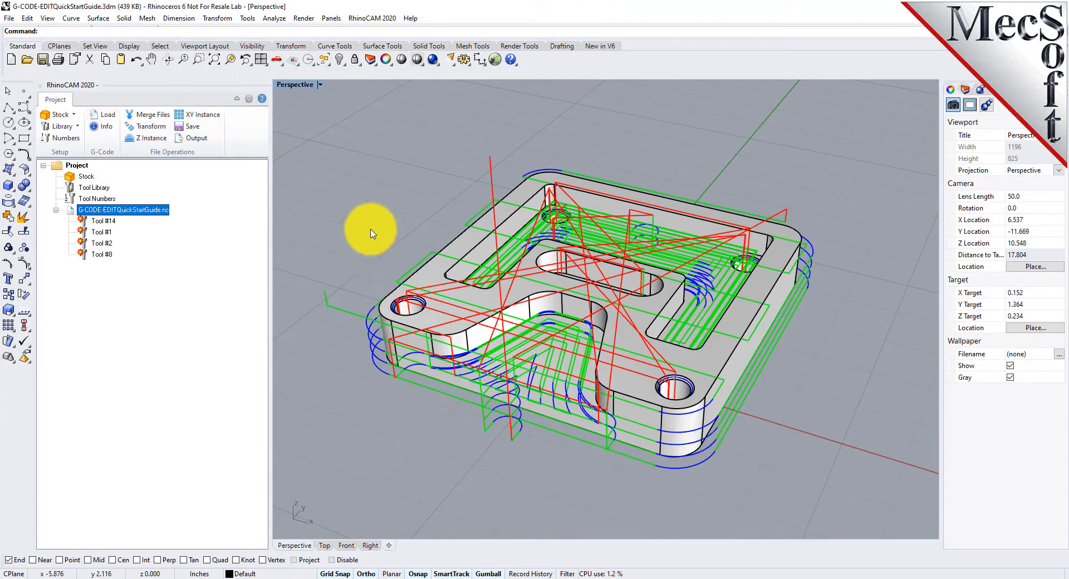
- Inspect the toolpaths of individual tools and of the whole loaded G-code file
right_click_drag(620, 360, 563, 438)
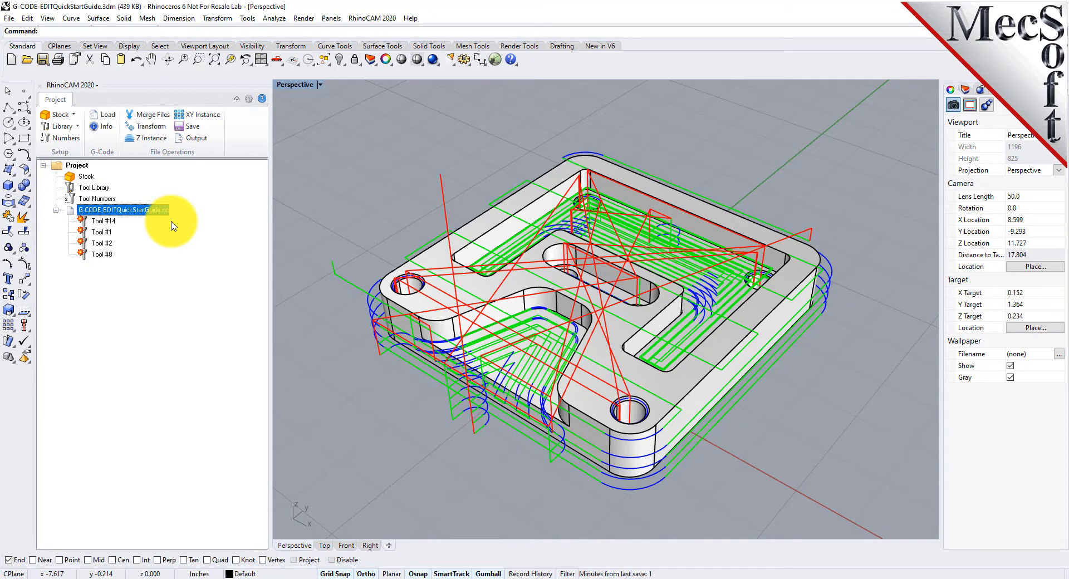
left_click(100, 231)
left_click(103, 254)
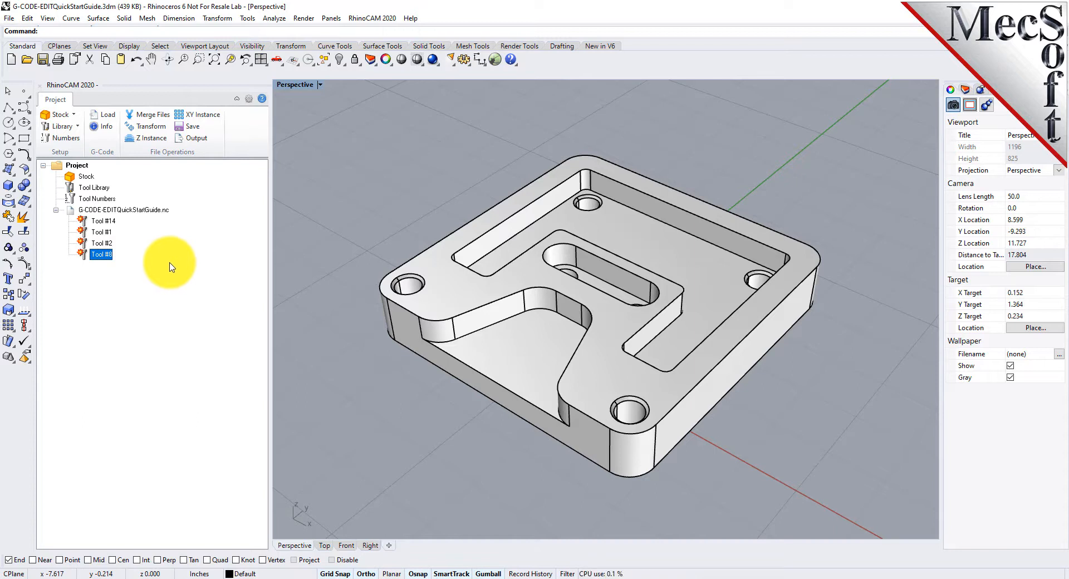
left_click(130, 215)
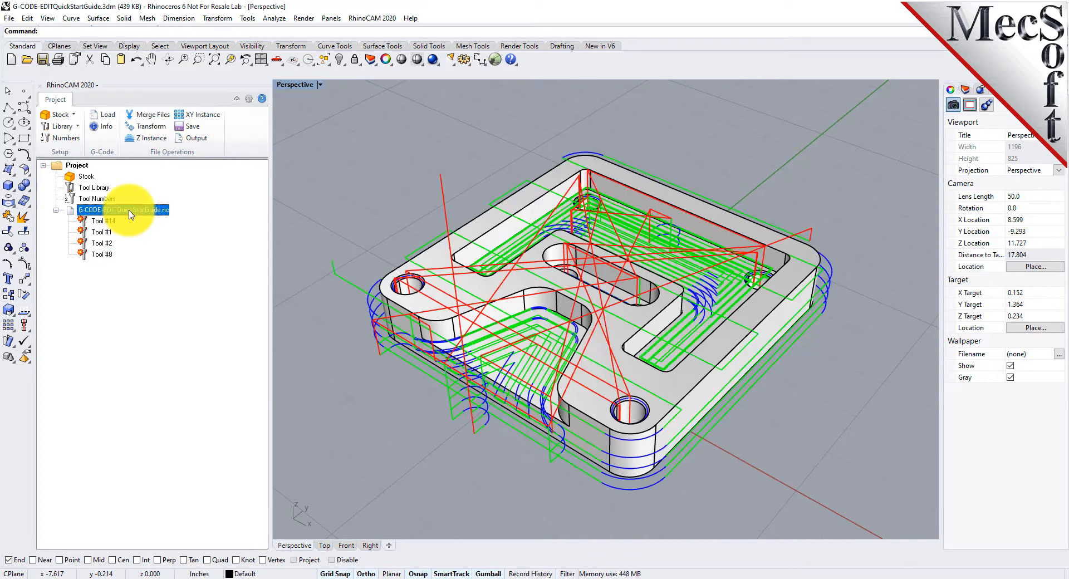
- Open the loaded G-code file in the editor, accepting the default tools
right_click(133, 215)
left_click(176, 215)
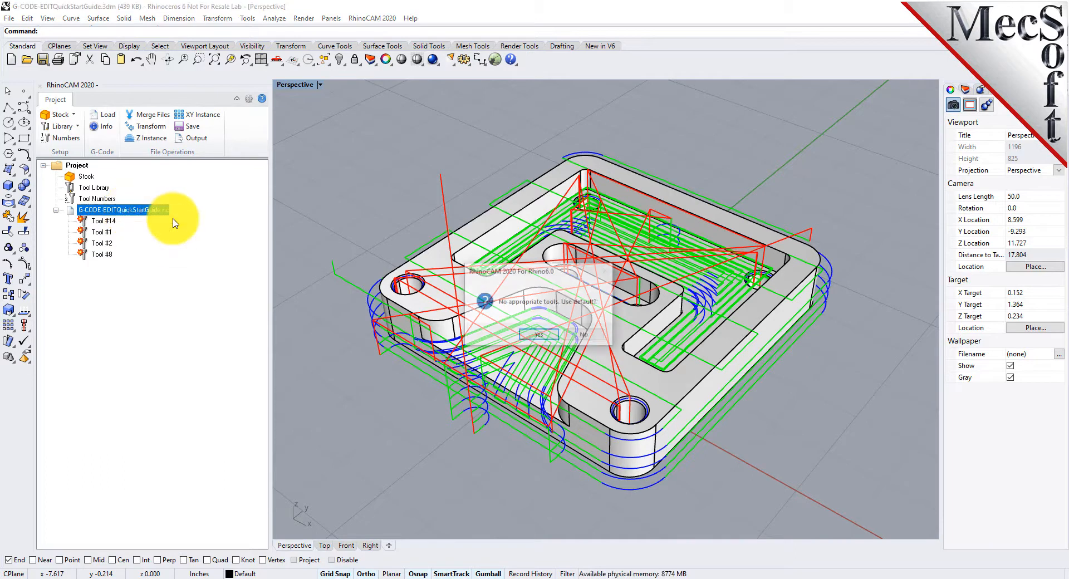
left_click_drag(576, 275, 217, 289)
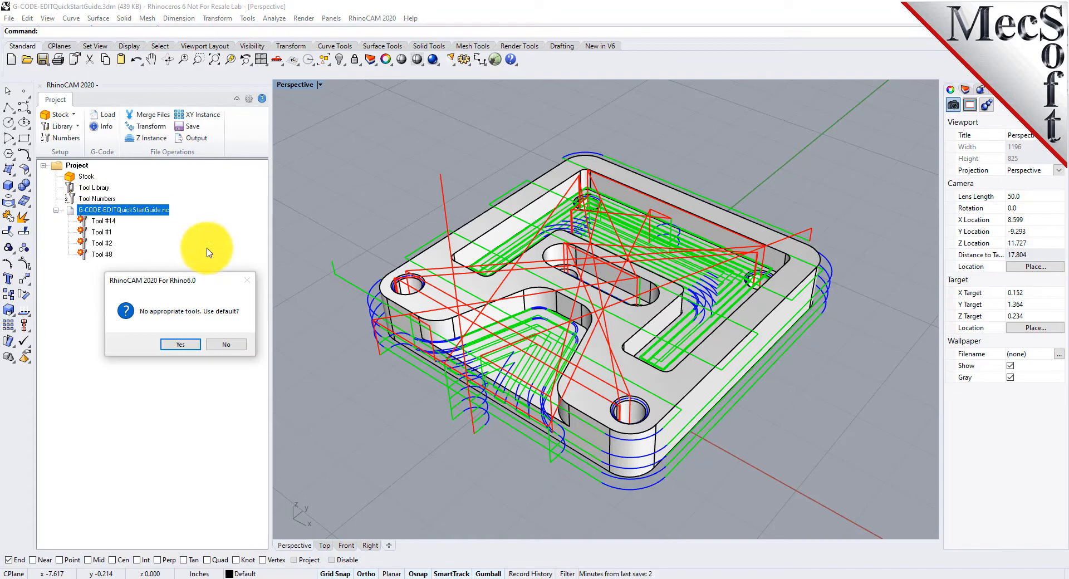
left_click(181, 344)
- Review the editor's User Interface preferences, including the tool tip options and ribbon style choices
scroll(457, 329, "down", 3)
right_click_drag(410, 305, 453, 239)
scroll(425, 282, "up", 4)
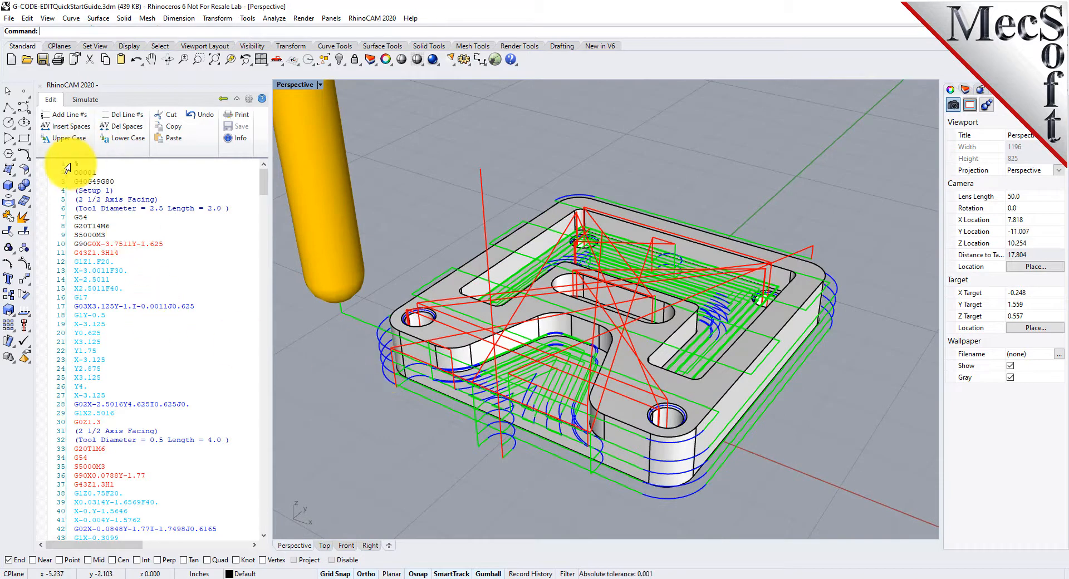
mouse_move(263, 178)
left_mouse_down()
mouse_move(256, 467)
mouse_move(251, 182)
left_mouse_up()
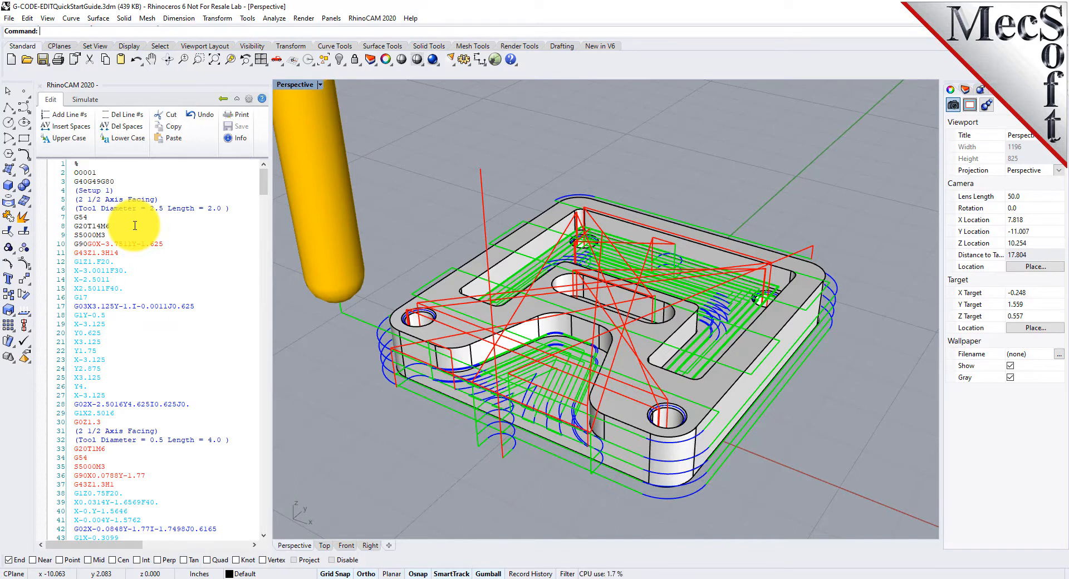
left_click(252, 103)
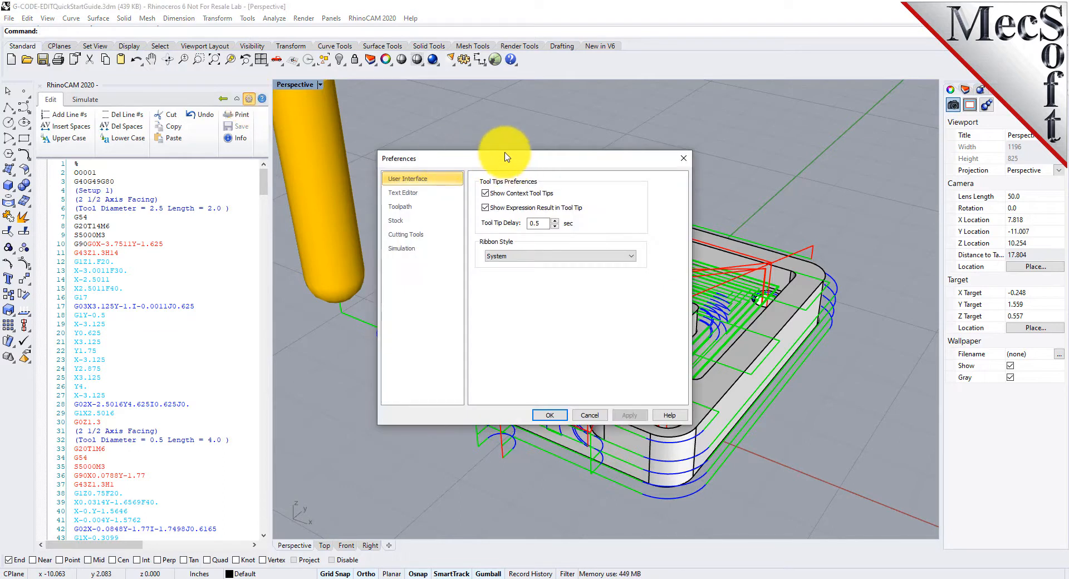
left_click_drag(547, 162, 299, 196)
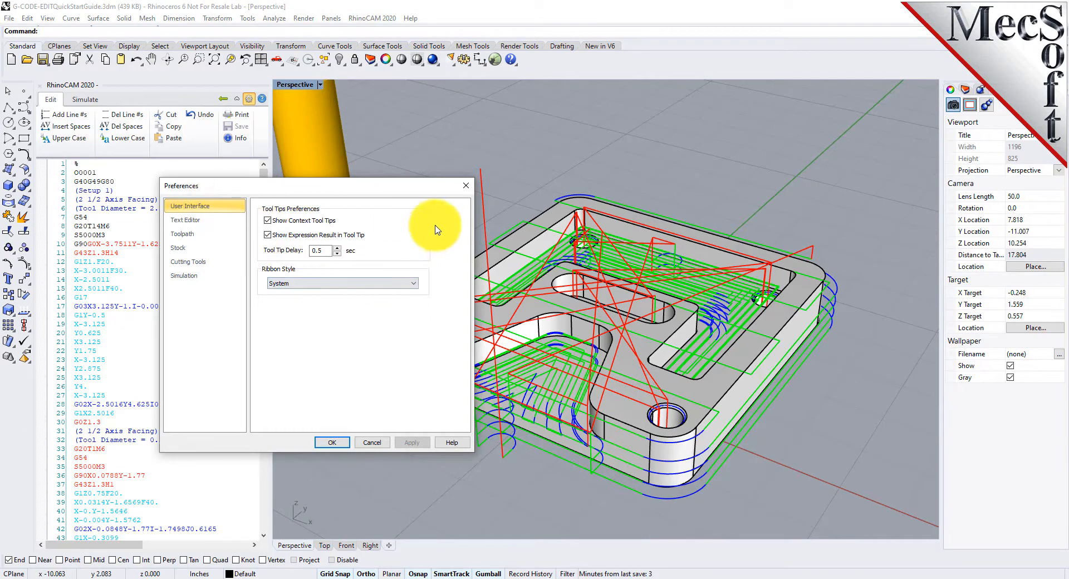
left_click(270, 221)
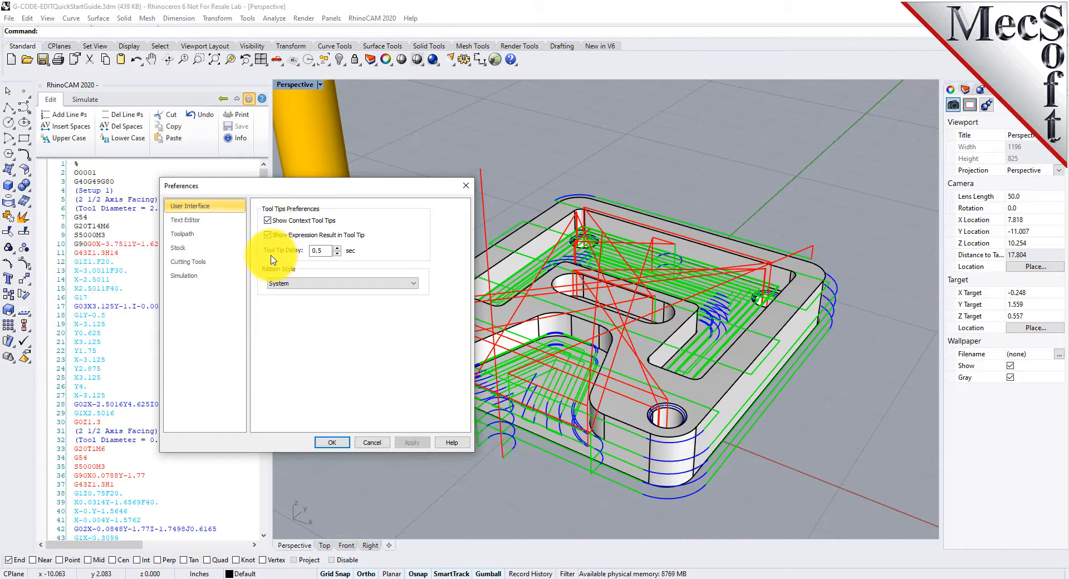
mouse_move(270, 239)
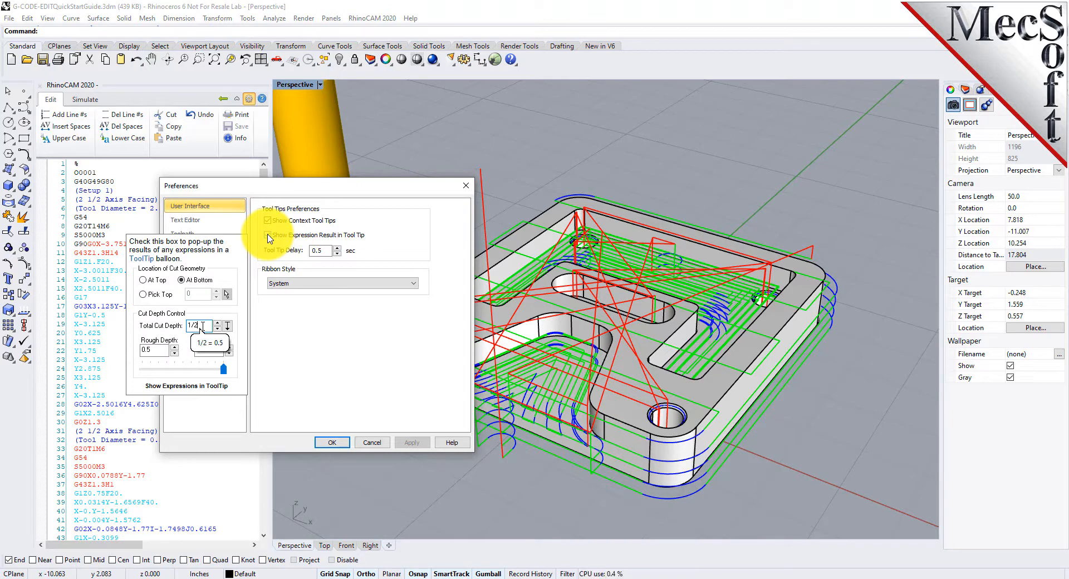
left_click(269, 236)
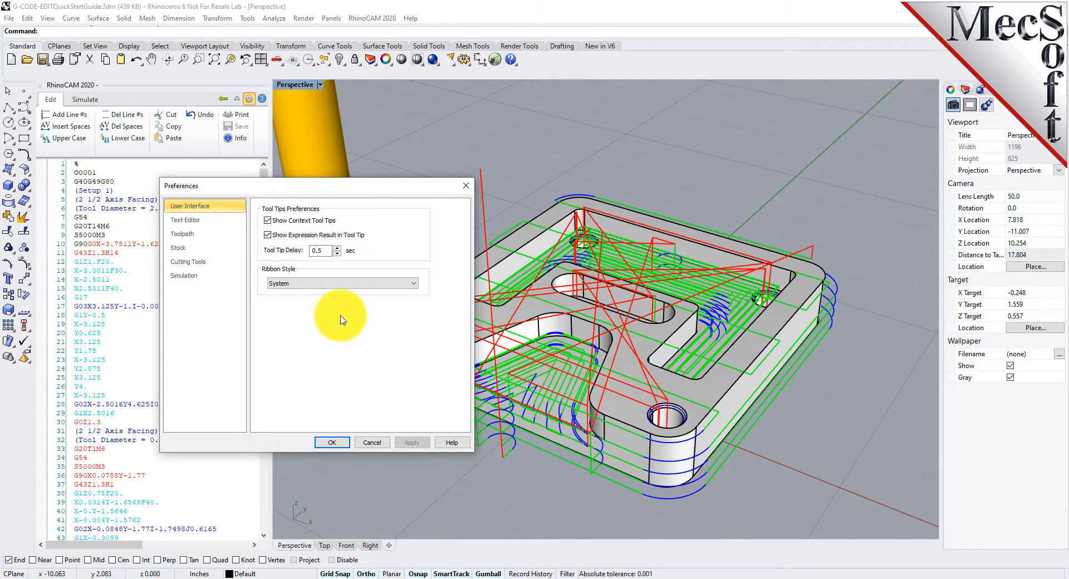
left_click(300, 284)
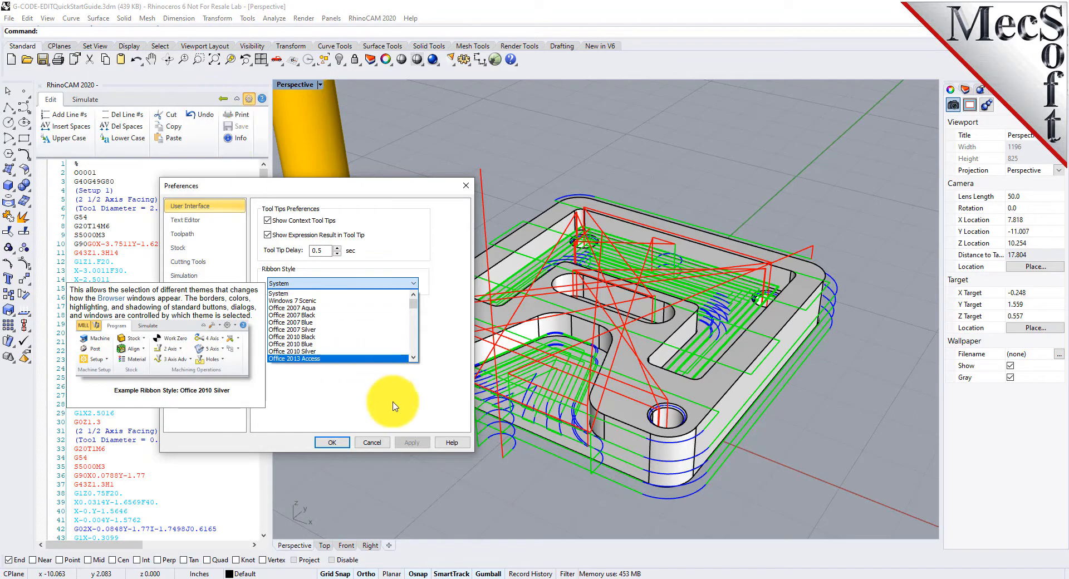
left_click(422, 401)
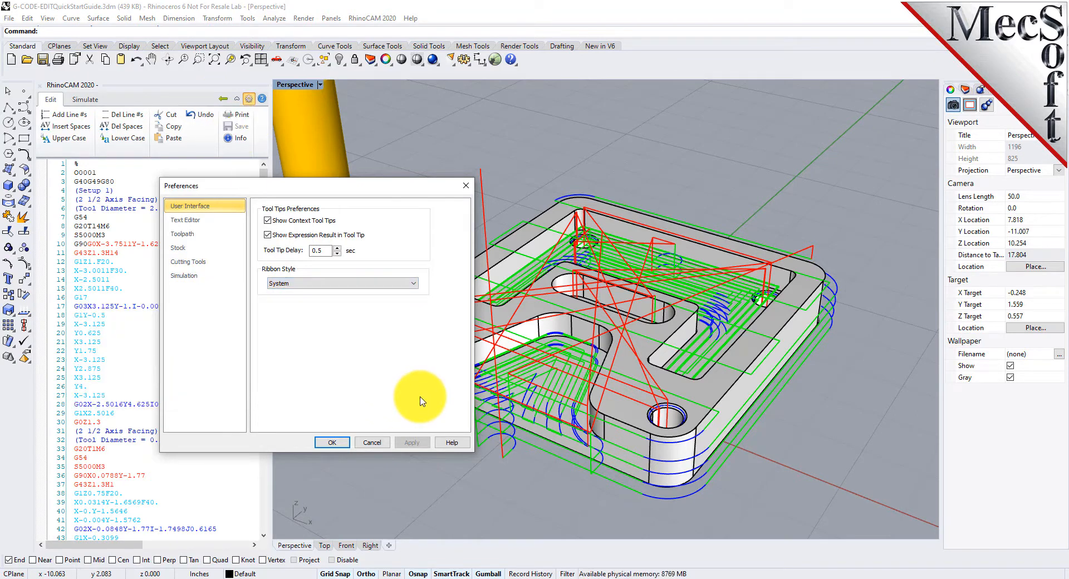
- Review the Text Editor preferences, including the move colors and the notepad program-to-output setting
left_click(185, 220)
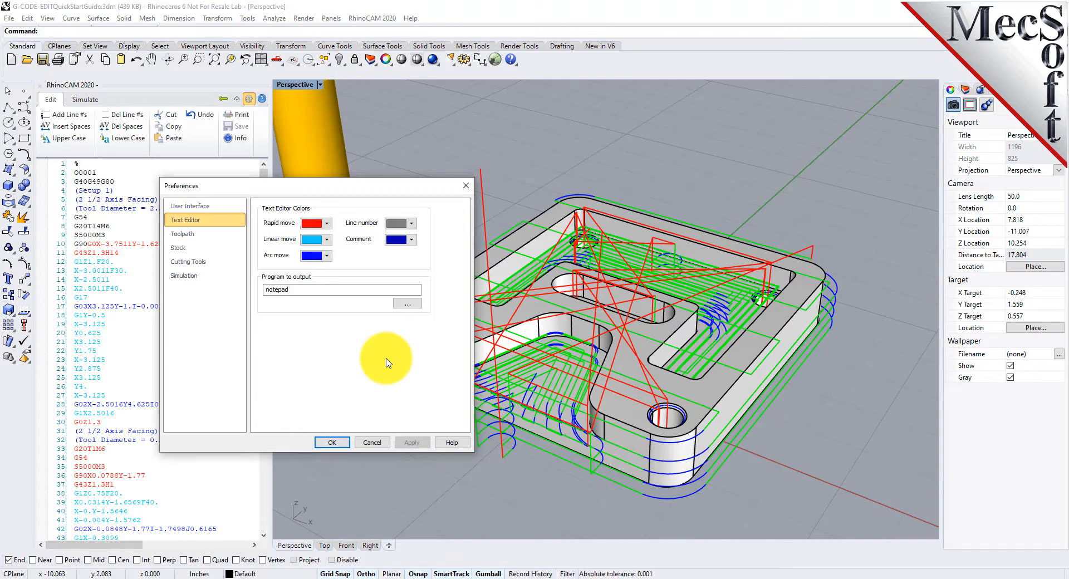
double_click(301, 289)
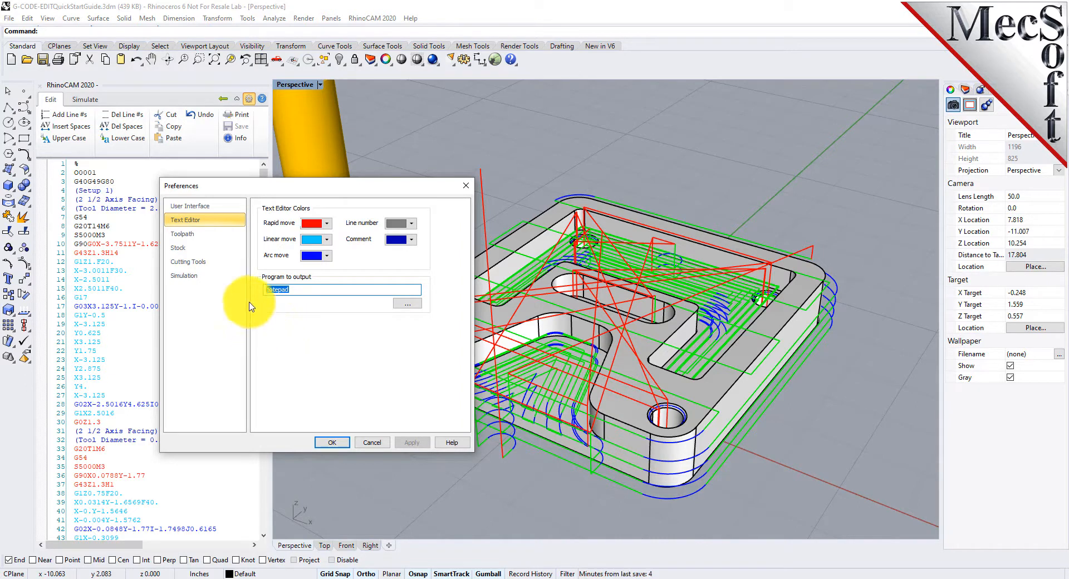
- Set the toolpath Cut color to light blue and apply it
left_click(199, 236)
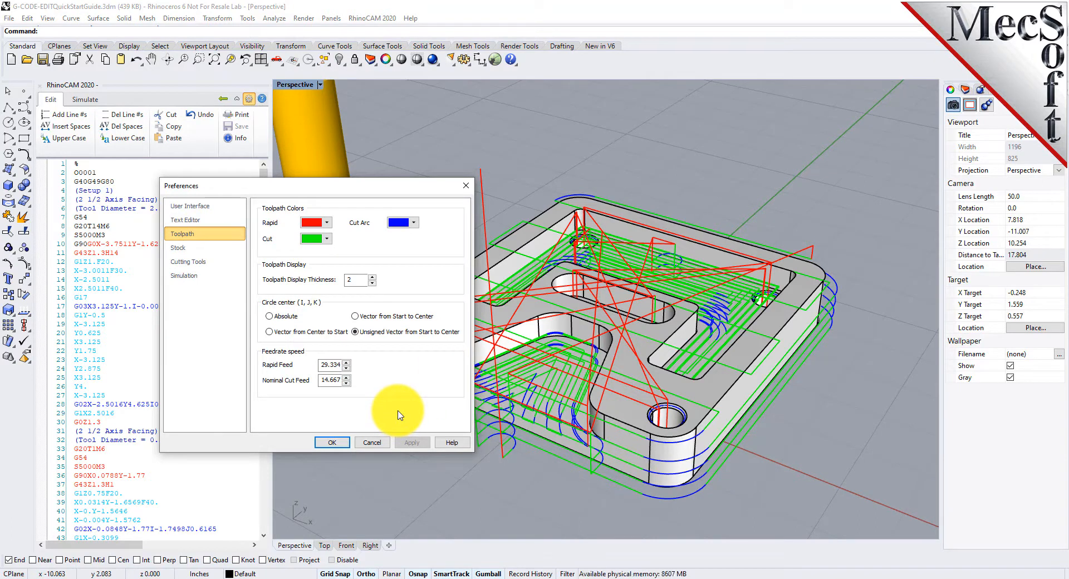
left_click(325, 238)
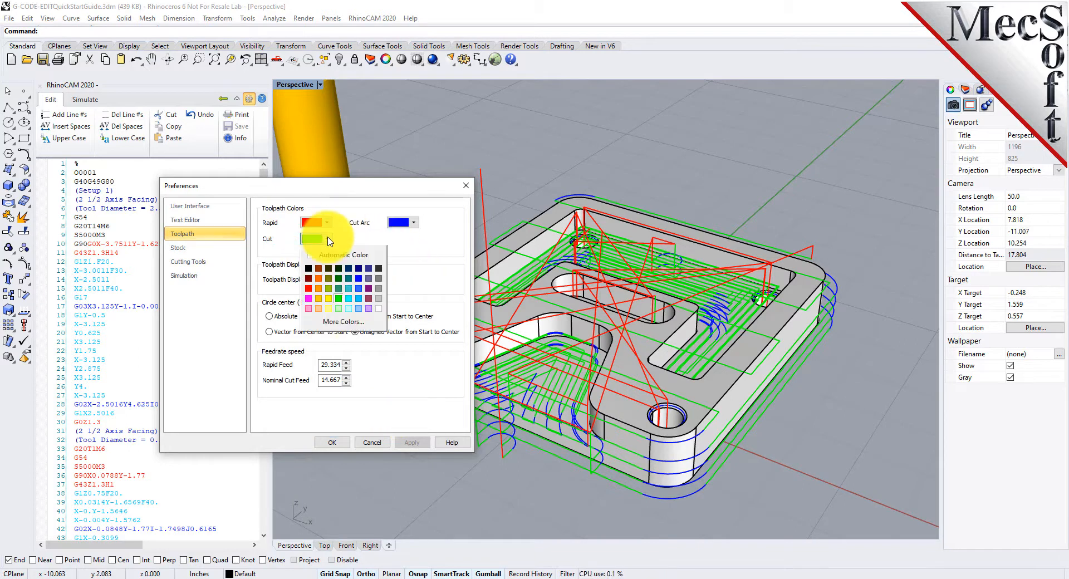
left_click(349, 299)
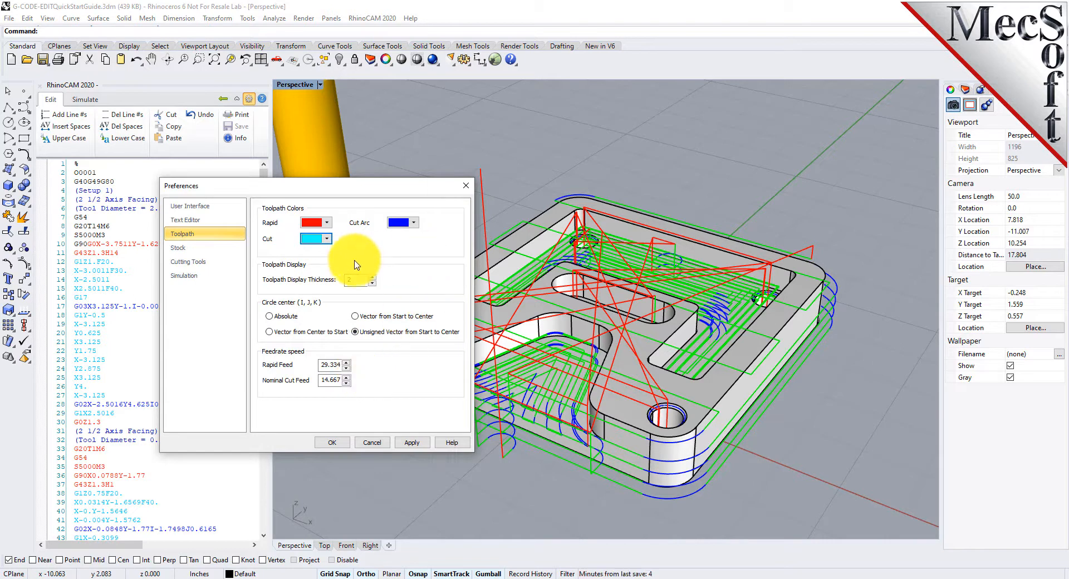
left_click(372, 284)
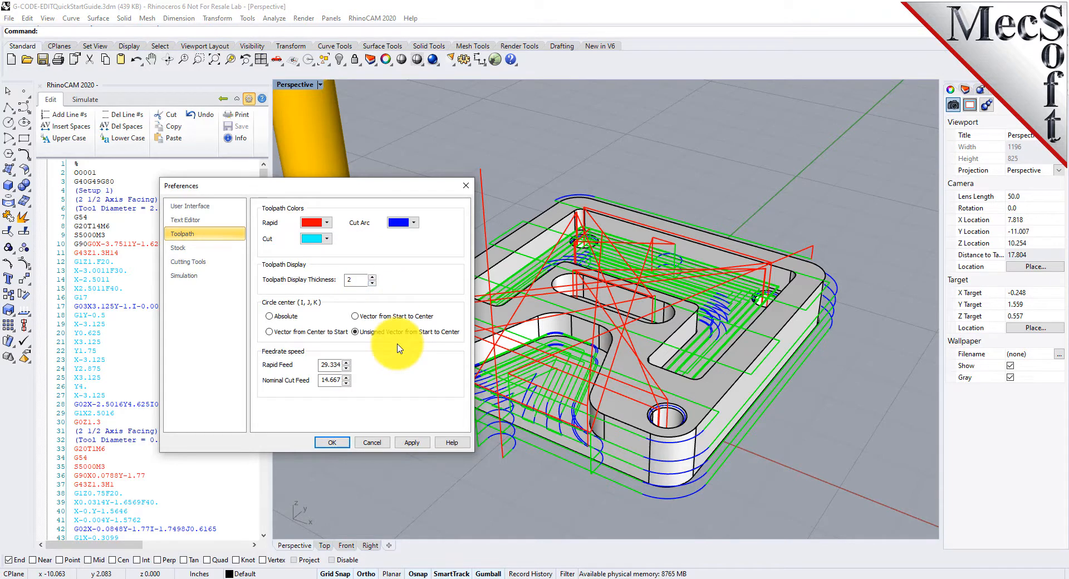
left_click(412, 442)
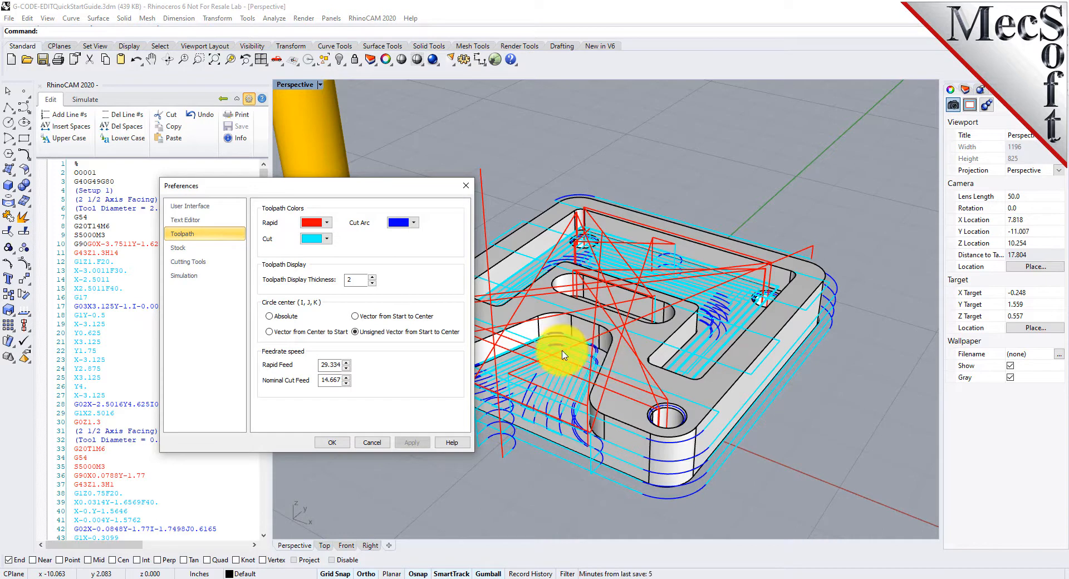
- Try a toolpath display thickness of 1, then set it back to 2 and apply
left_click(372, 284)
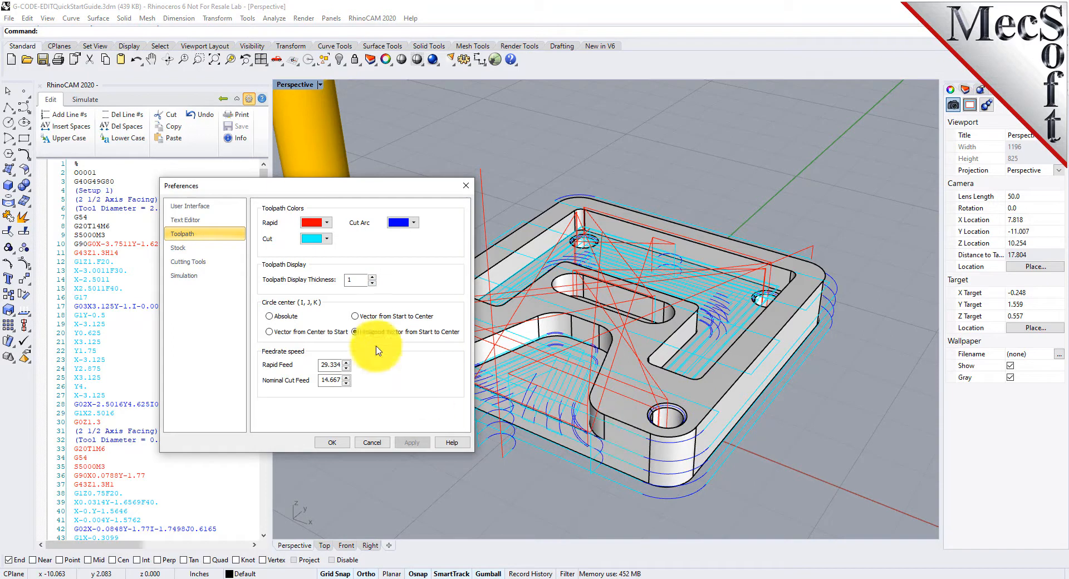
left_click(372, 277)
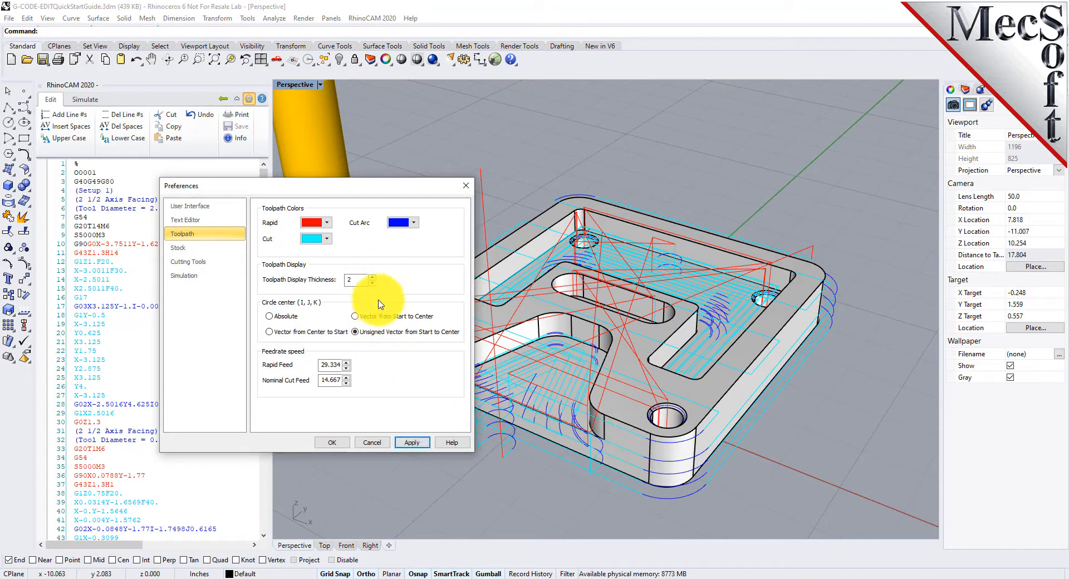
left_click(412, 443)
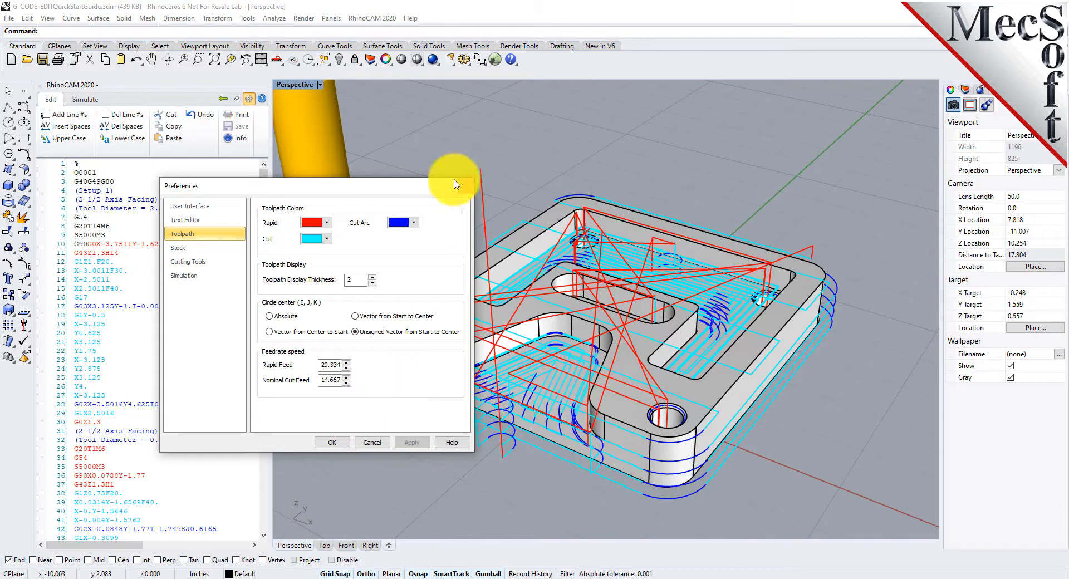
- Apply the Vector from Start to Center and then Vector from Center to Start circle-center options
left_click_drag(391, 190, 289, 190)
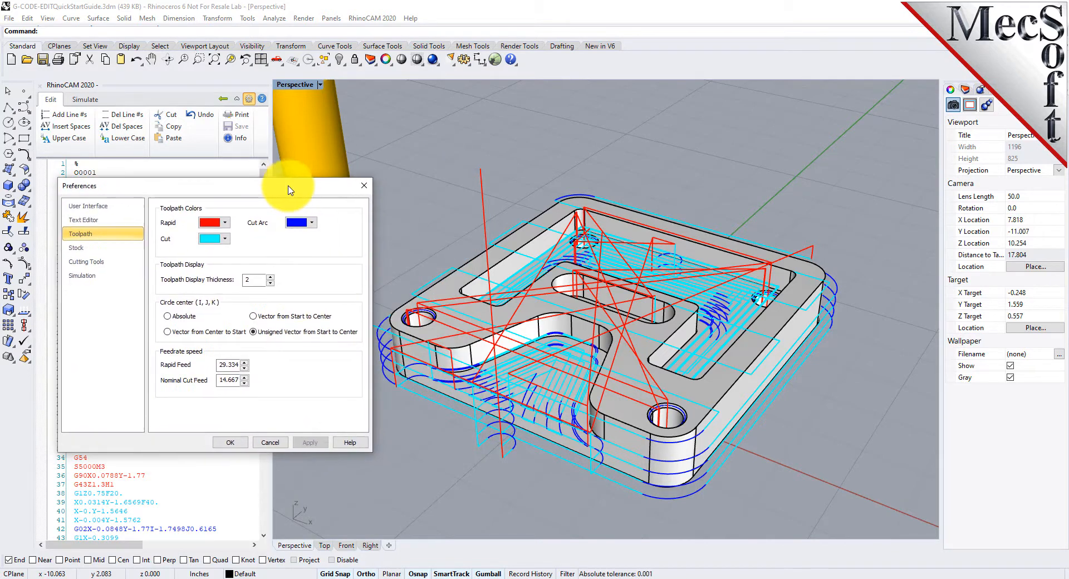
left_click(254, 316)
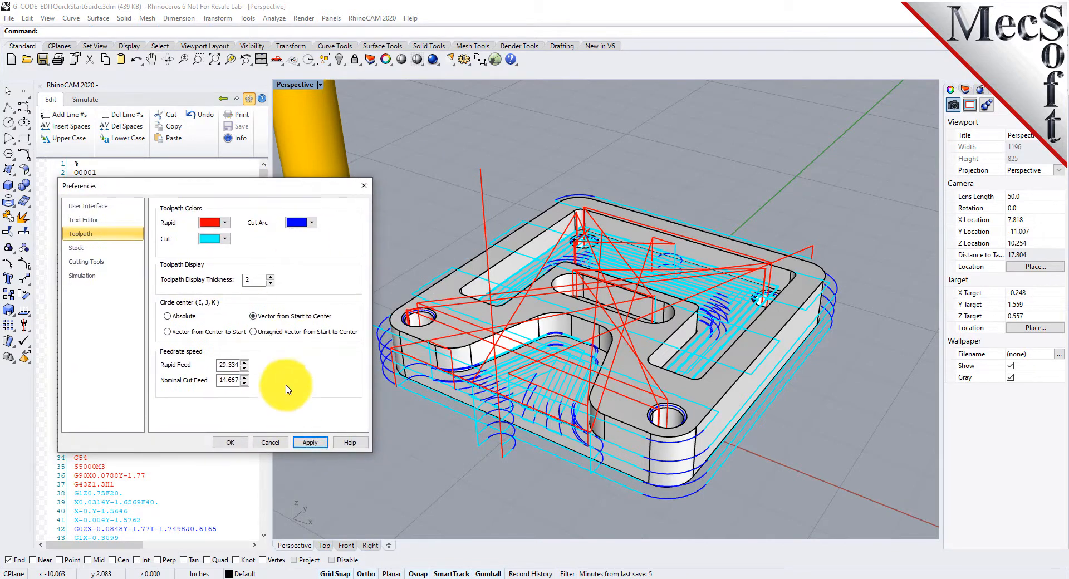
left_click(310, 443)
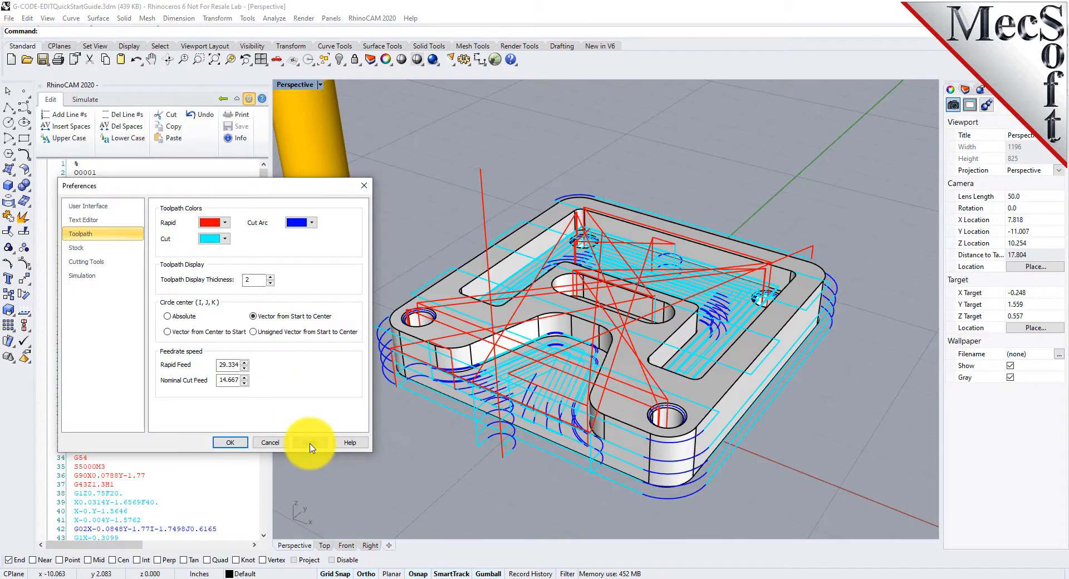
left_click(168, 332)
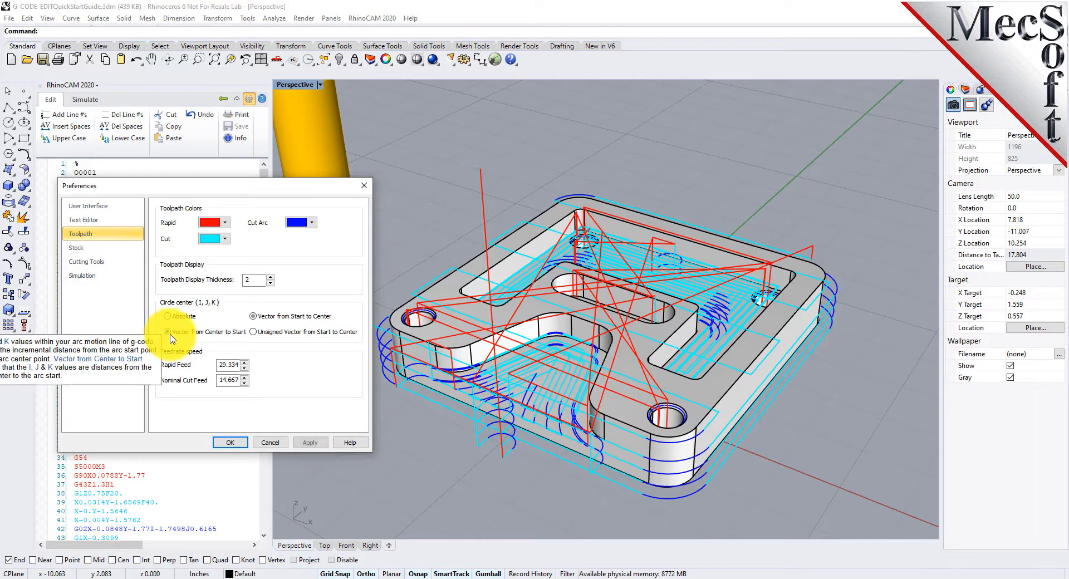
left_click(308, 444)
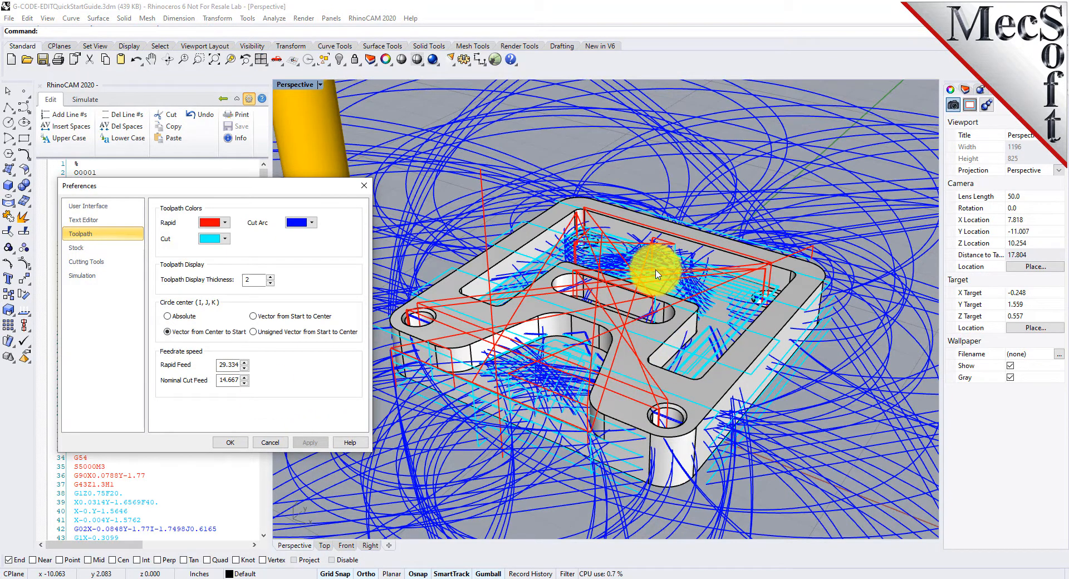
- Apply the Absolute circle-center option, then restore Unsigned Vector from Start to Center and apply
left_click(167, 317)
left_click(311, 442)
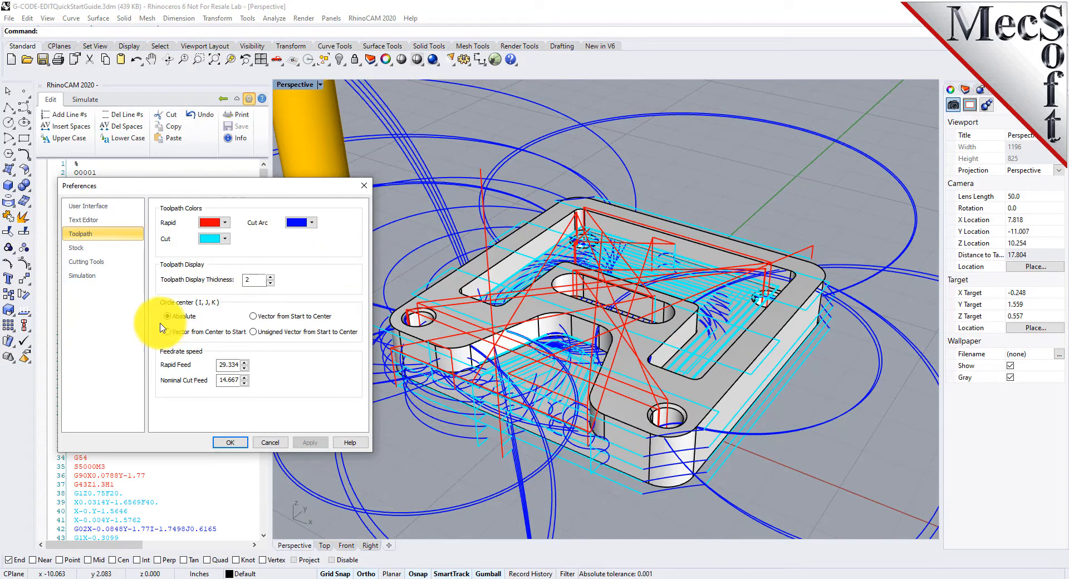
left_click(254, 332)
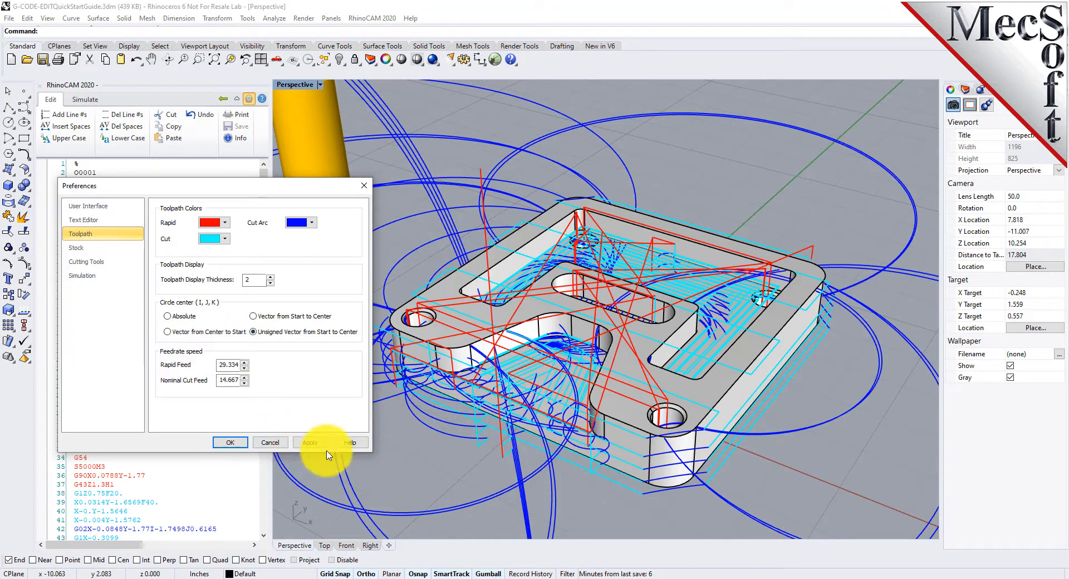
left_click(310, 442)
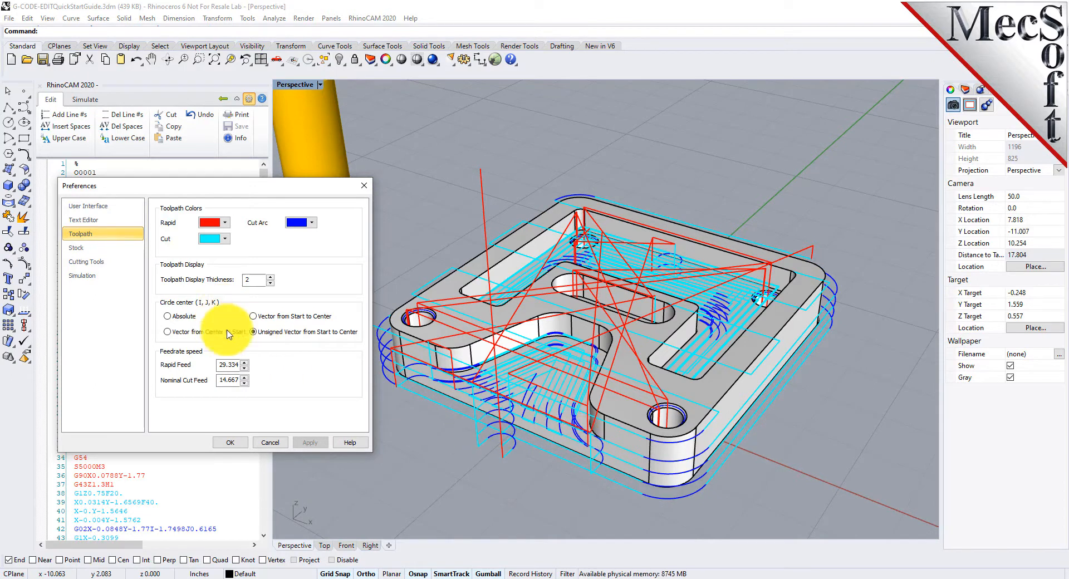
- Move the stock model display transparency slider slightly away from Opaque
left_click_drag(208, 189, 350, 202)
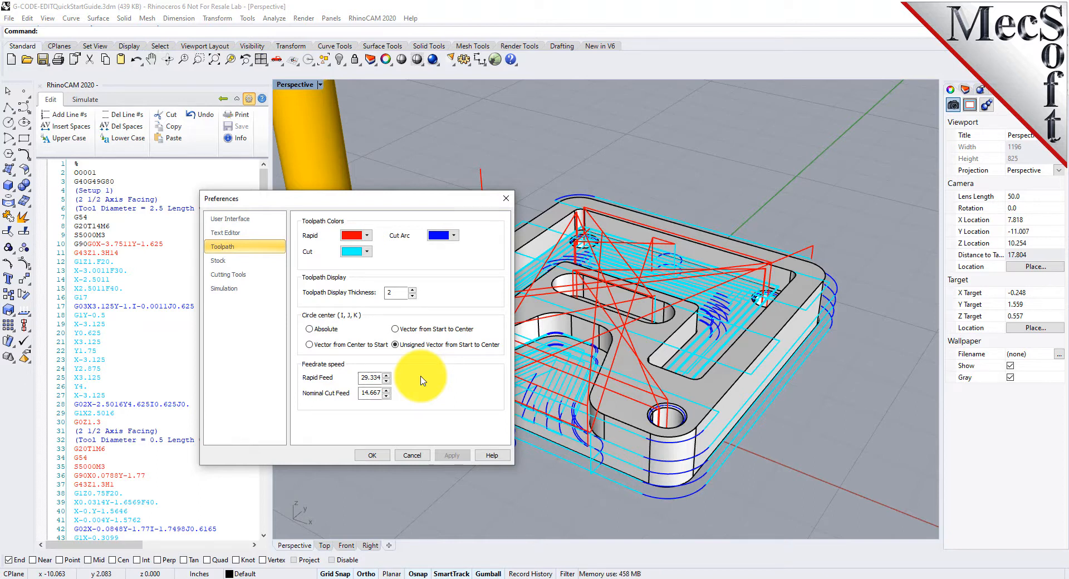
left_click(220, 261)
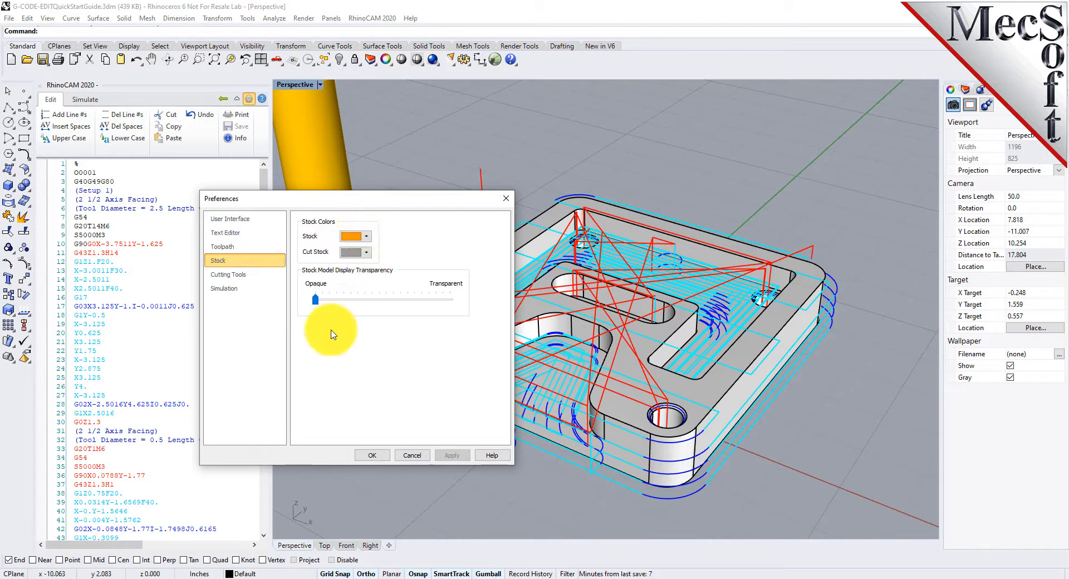
mouse_move(315, 299)
left_mouse_down()
mouse_move(376, 302)
mouse_move(331, 302)
left_mouse_up()
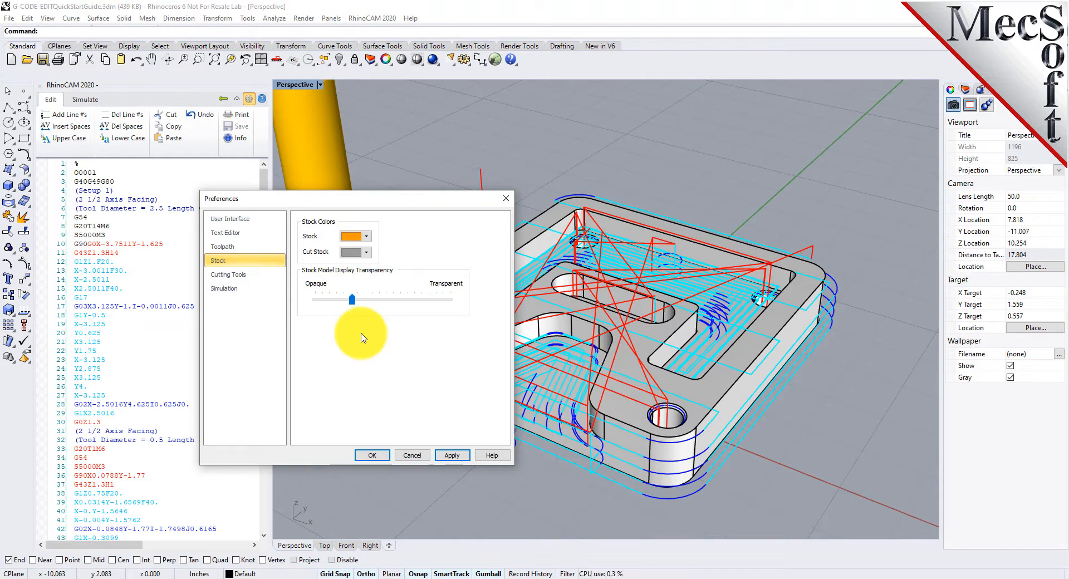
- Review the cutting tool color, then set the simulation accuracy slider to Fine
left_click(234, 274)
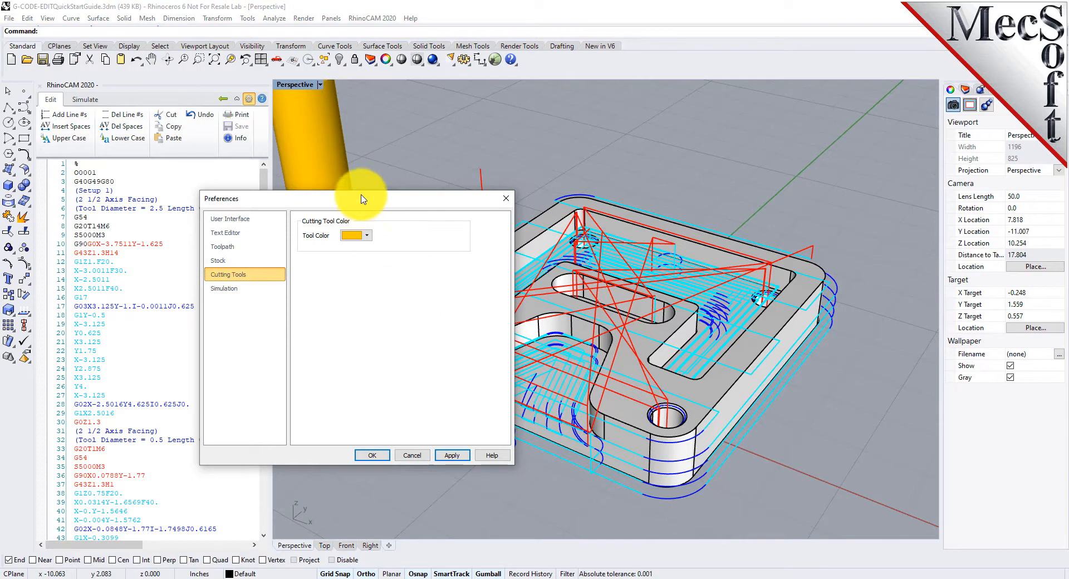
mouse_move(356, 203)
left_mouse_down()
mouse_move(551, 124)
mouse_move(489, 119)
mouse_move(425, 195)
mouse_move(369, 196)
left_mouse_up()
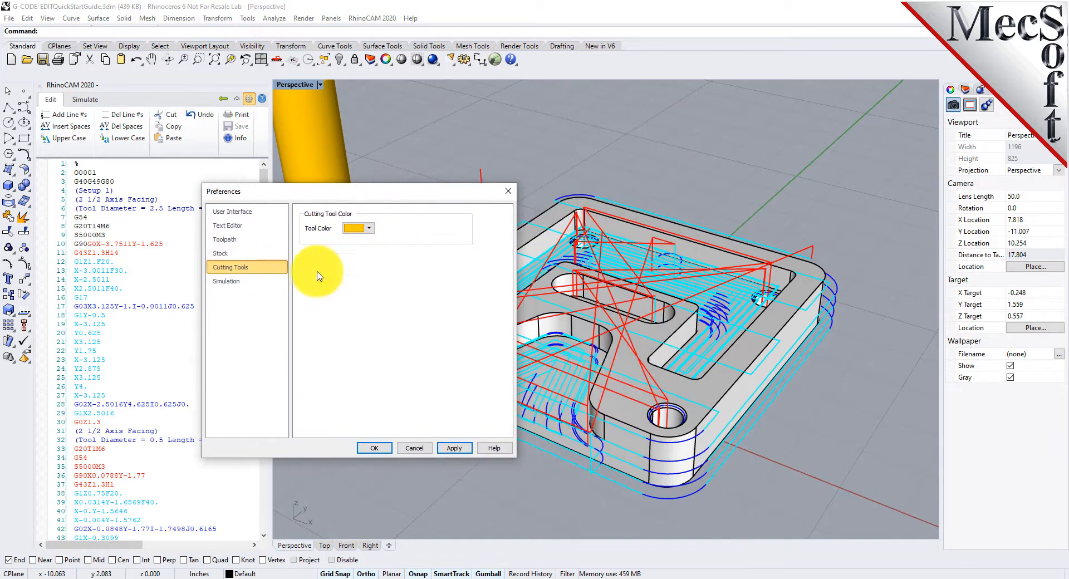
left_click(226, 281)
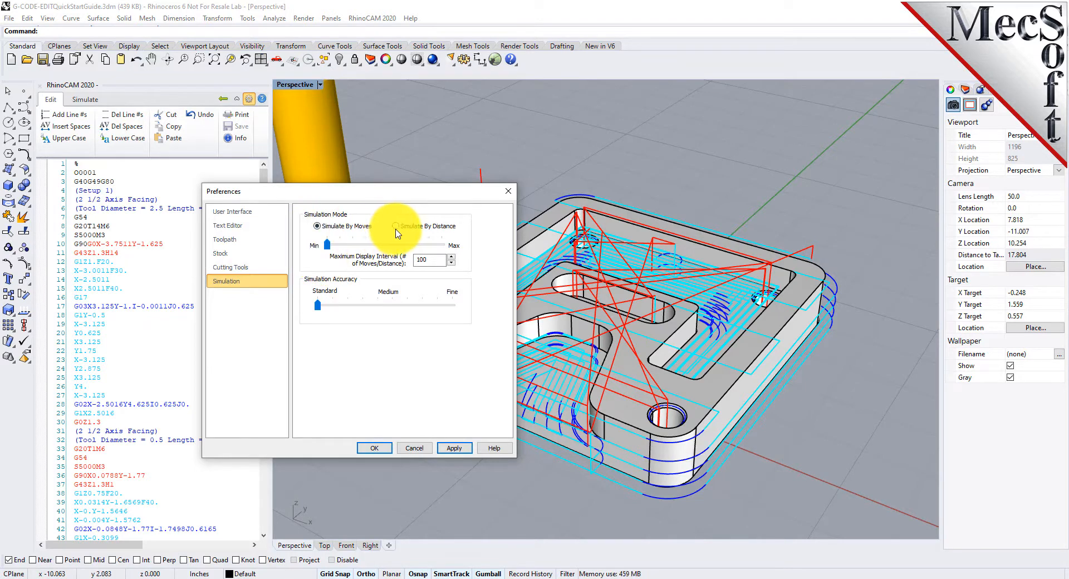
left_click_drag(318, 308, 463, 306)
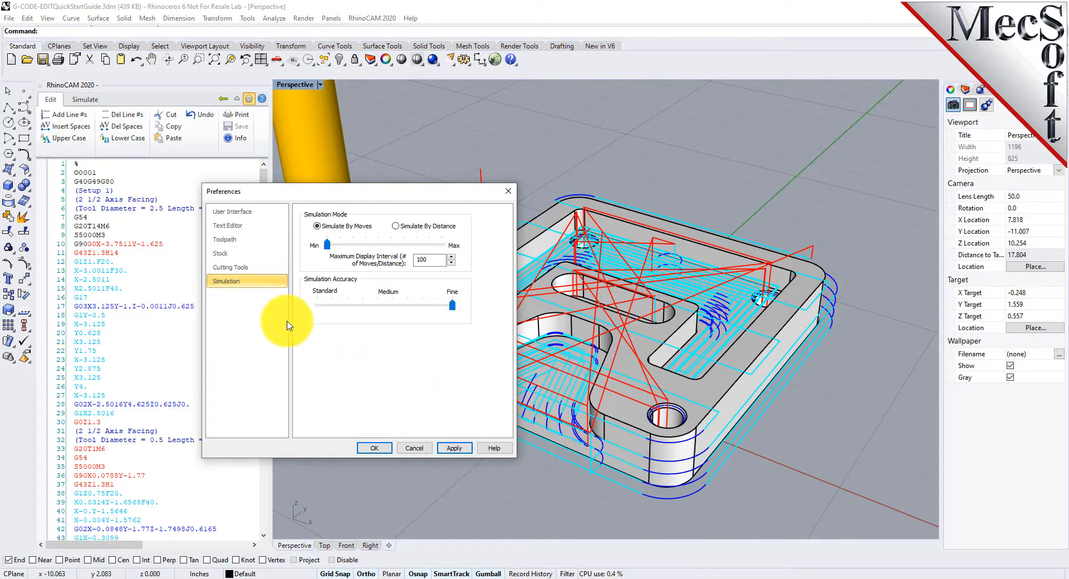
- Set the cutting tool display color to light blue
left_click(234, 270)
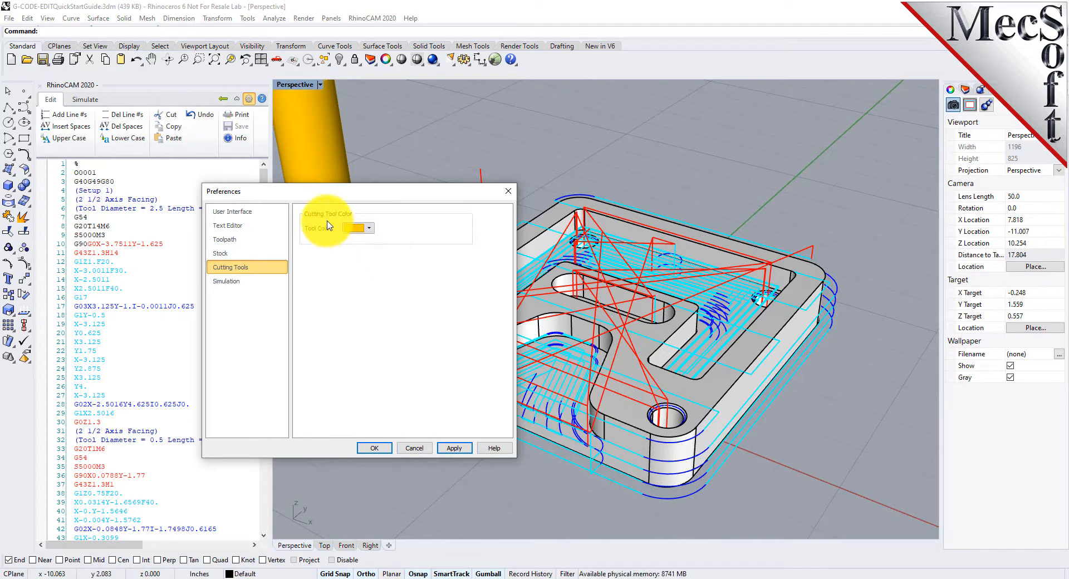
left_click(237, 254)
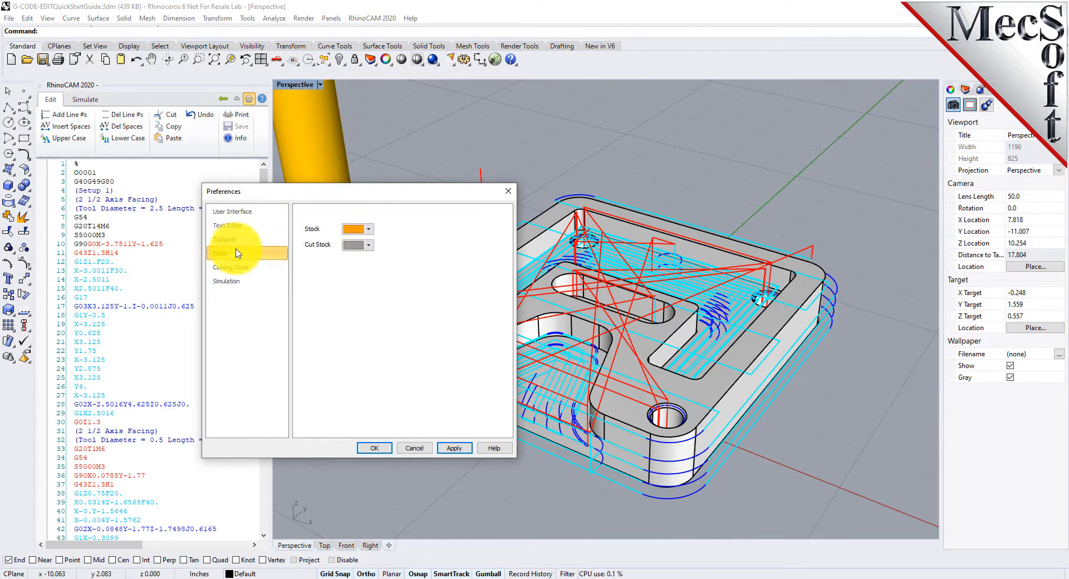
left_click(231, 267)
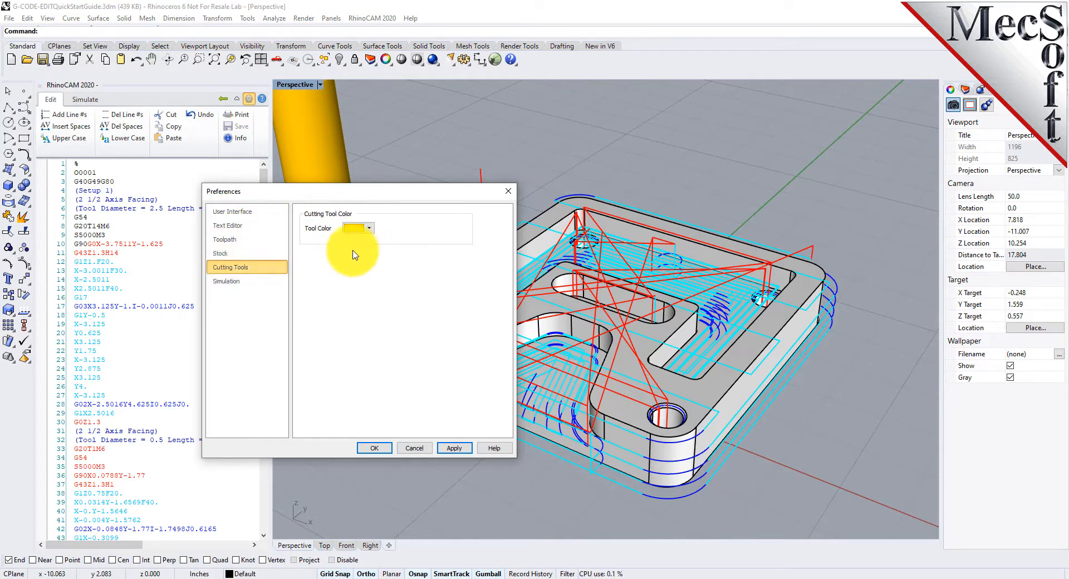
left_click(368, 228)
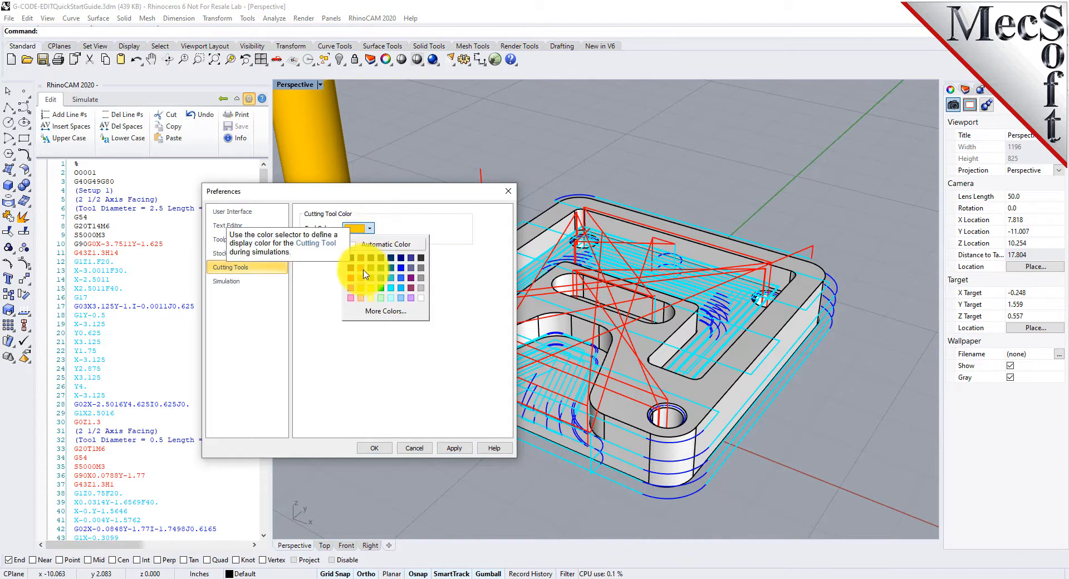
left_click(401, 289)
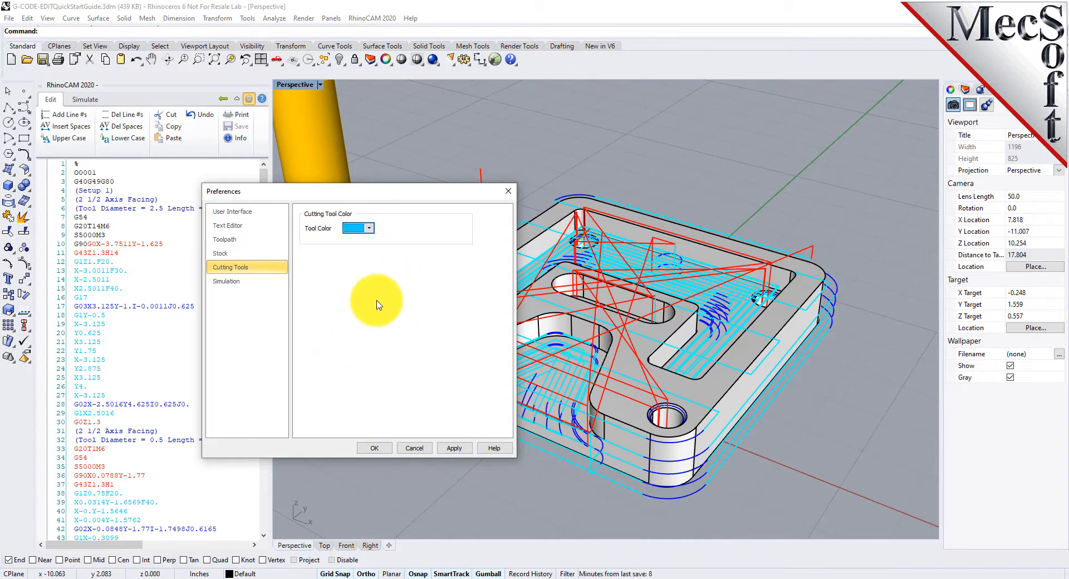
- Set the toolpath Cut color back to green, apply the preferences and acknowledge the simulation accuracy notice
left_click(239, 227)
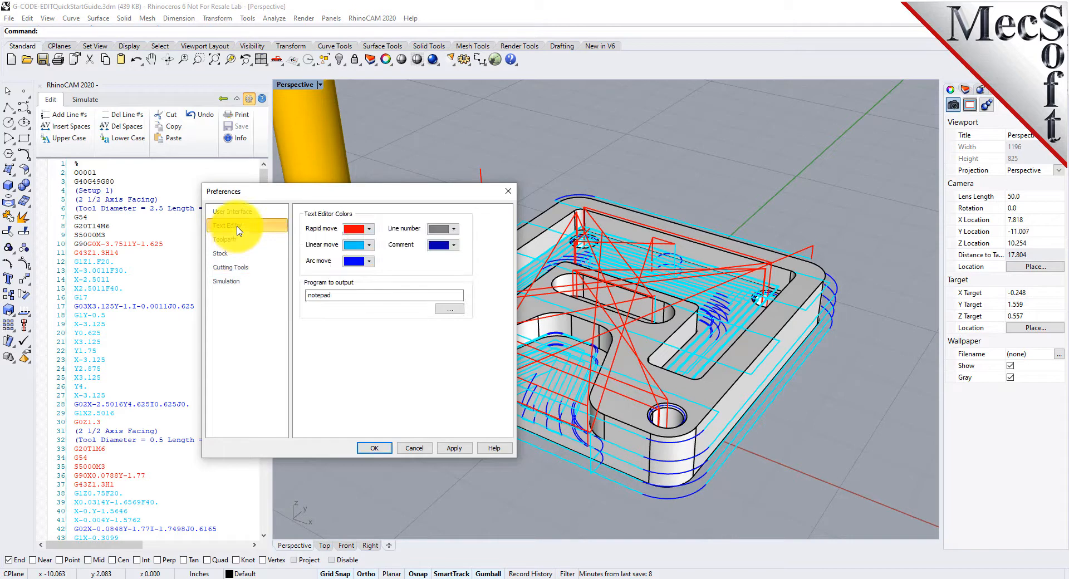
left_click(225, 239)
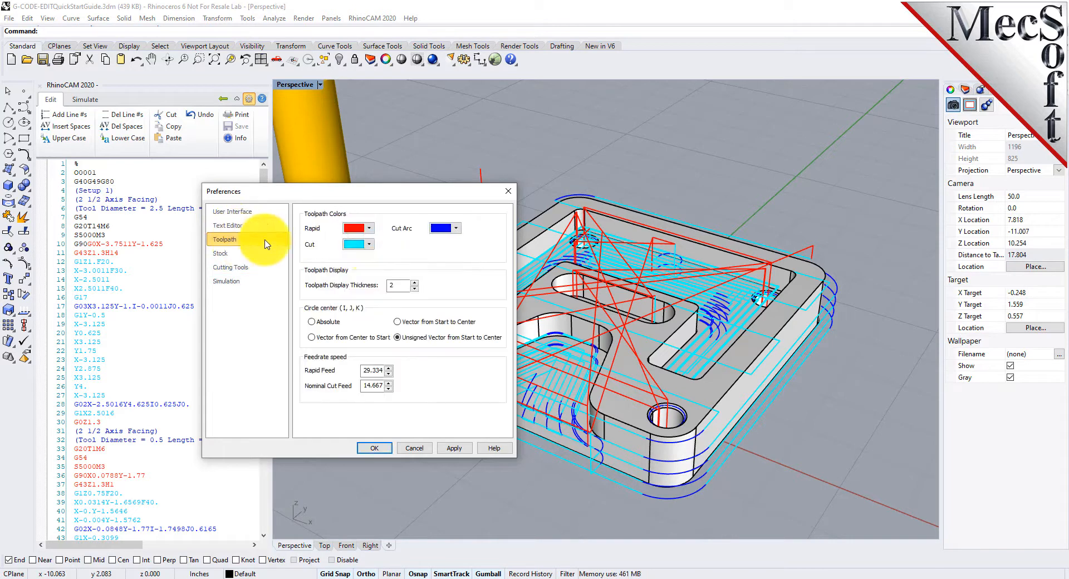
left_click(370, 246)
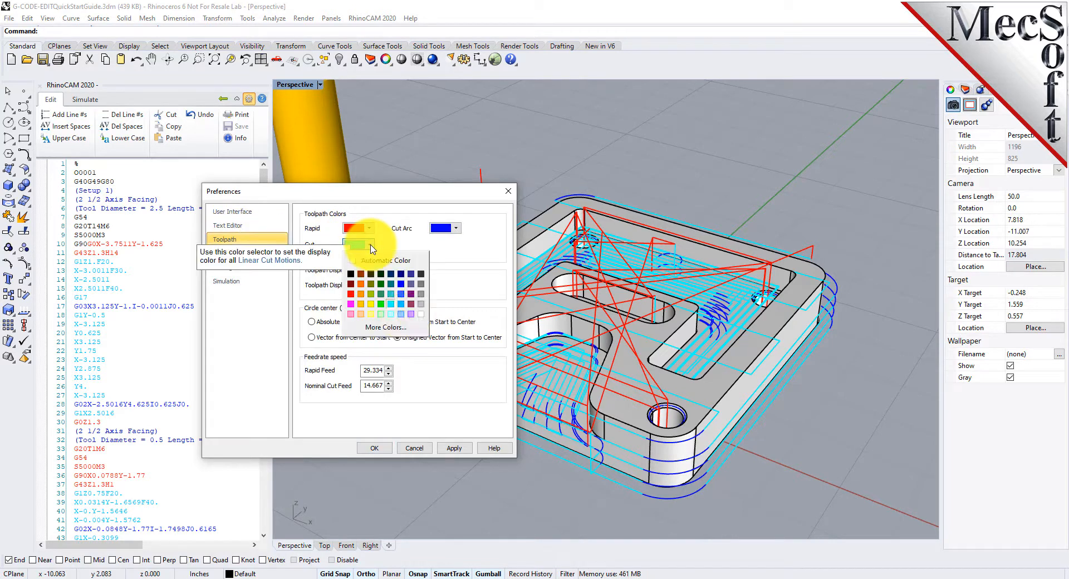
left_click(382, 305)
left_click(454, 448)
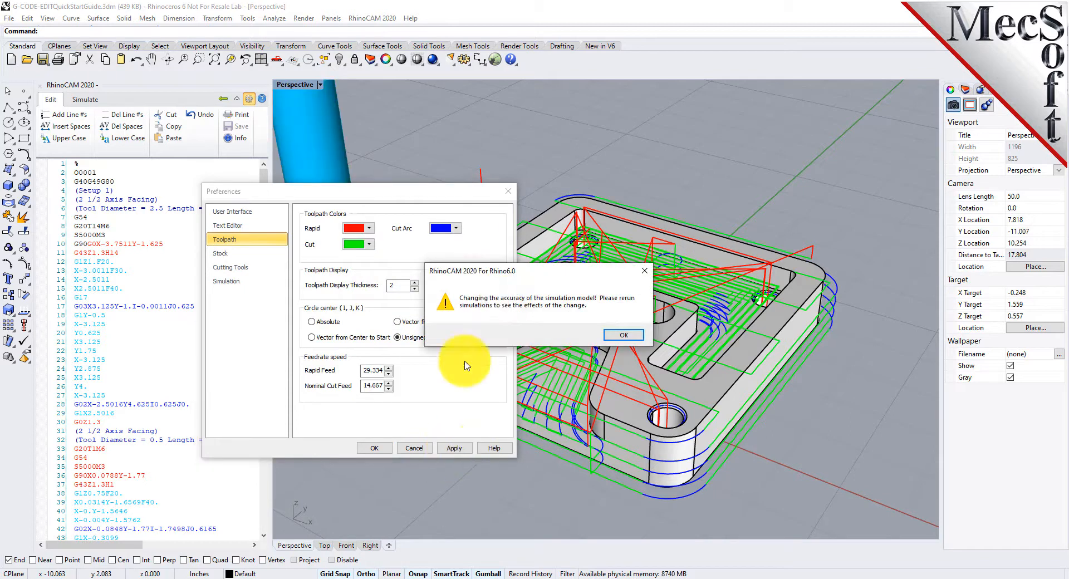
left_click(624, 334)
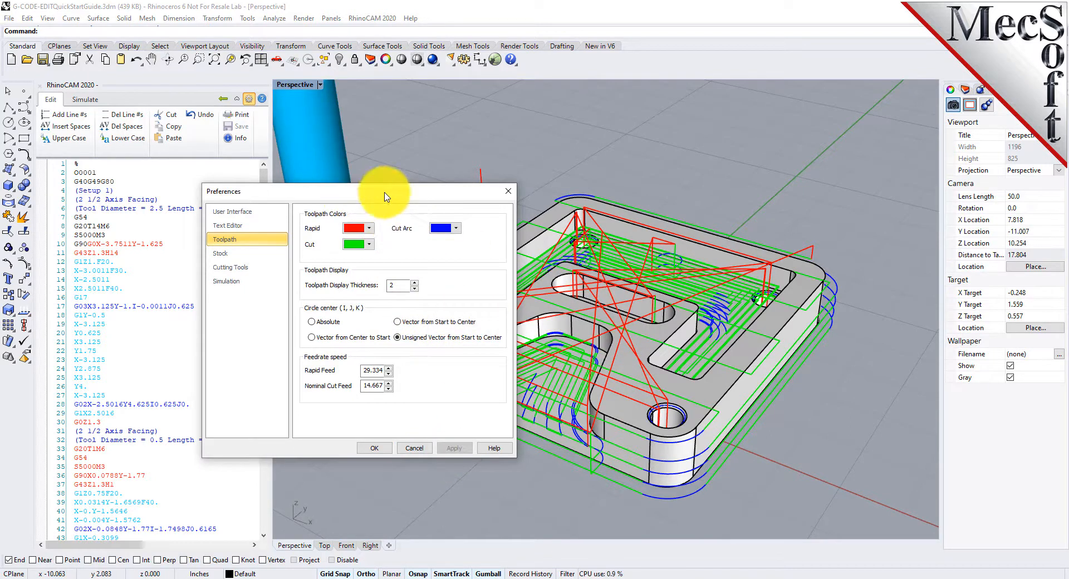
- Close the Preferences dialog
left_click_drag(348, 196, 556, 136)
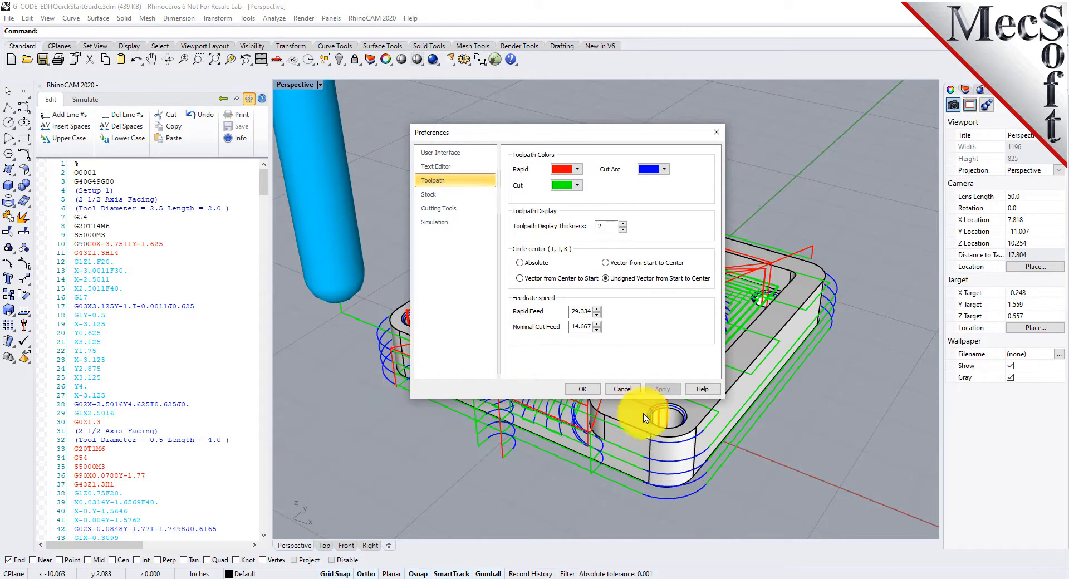
left_click(621, 388)
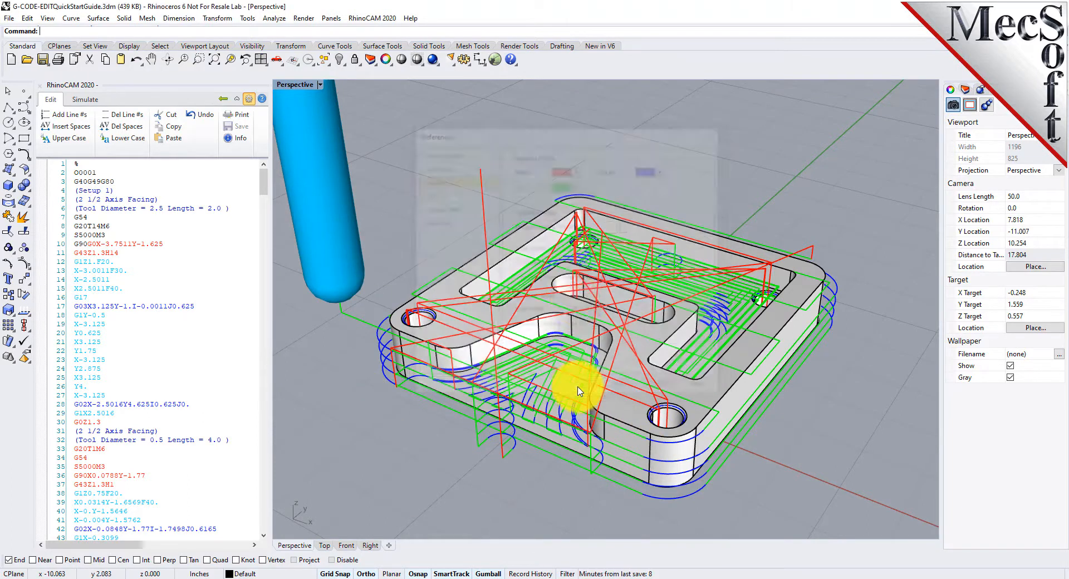
scroll(631, 301, "down", 4)
scroll(614, 279, "up", 4)
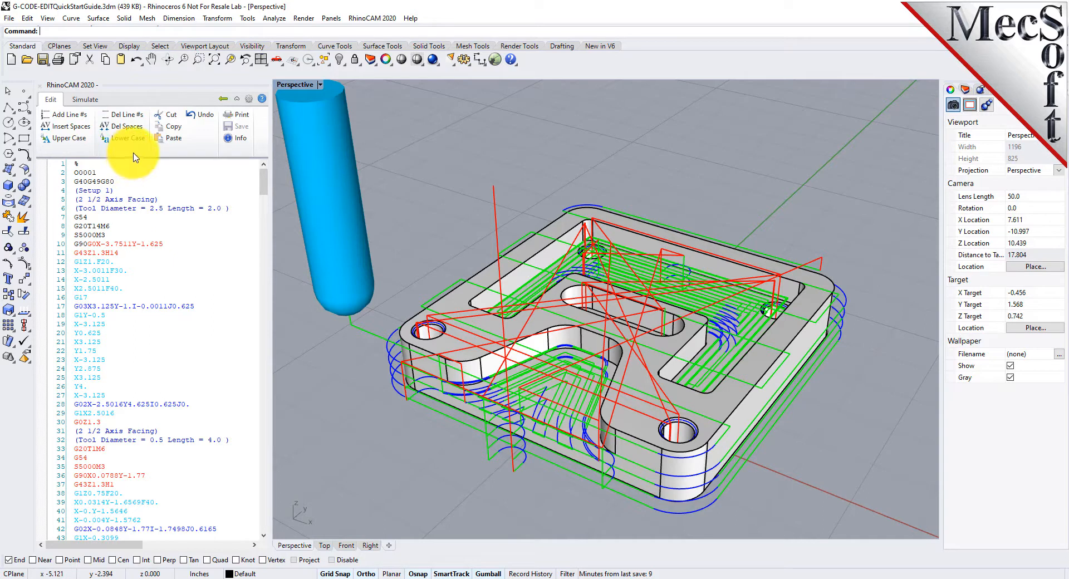
- Add line numbers to every line of the G-code in the editor
left_click(77, 123)
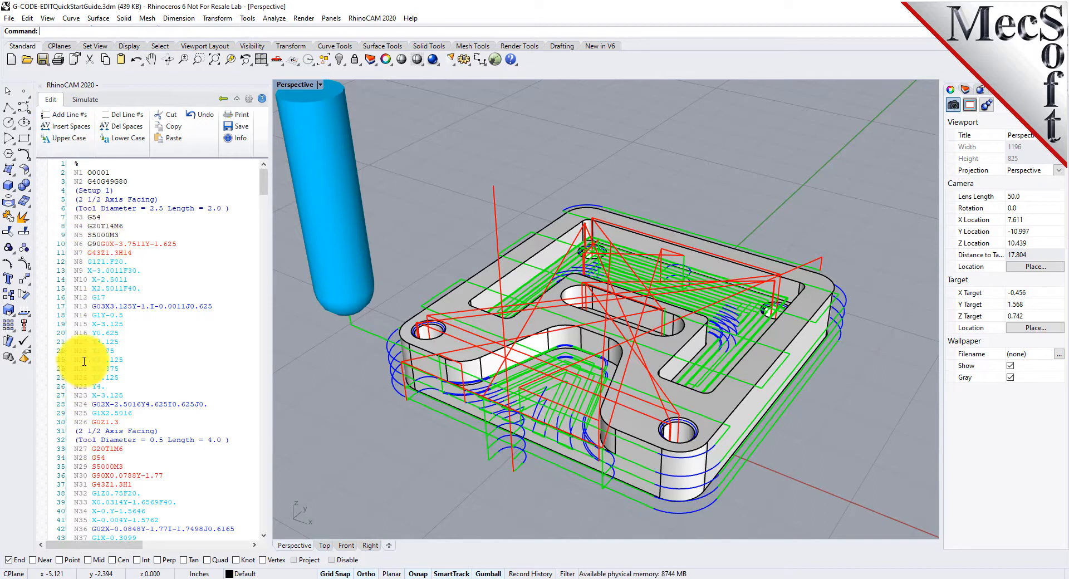
left_click(75, 282)
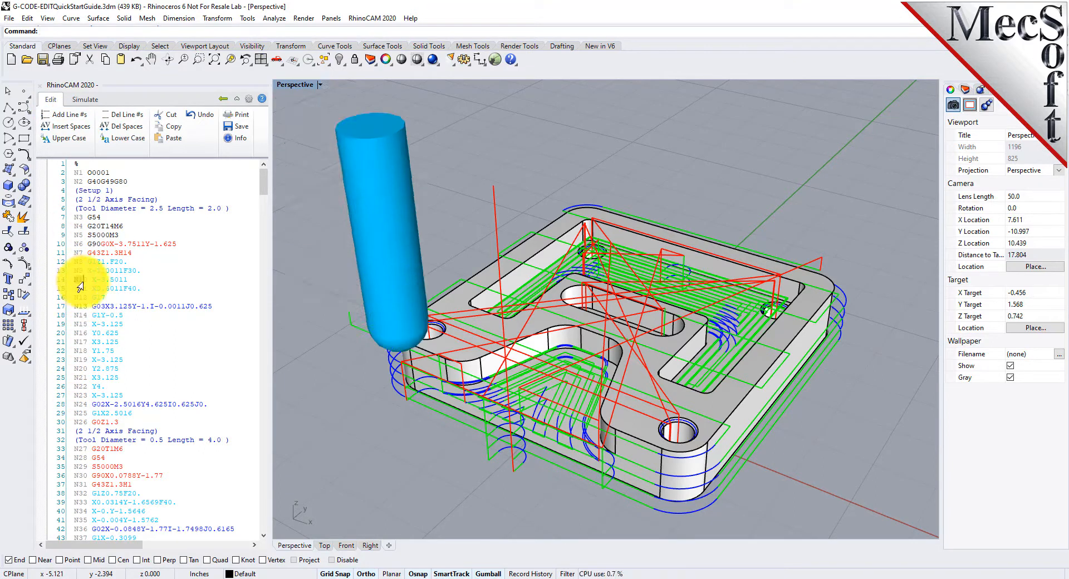
double_click(75, 281)
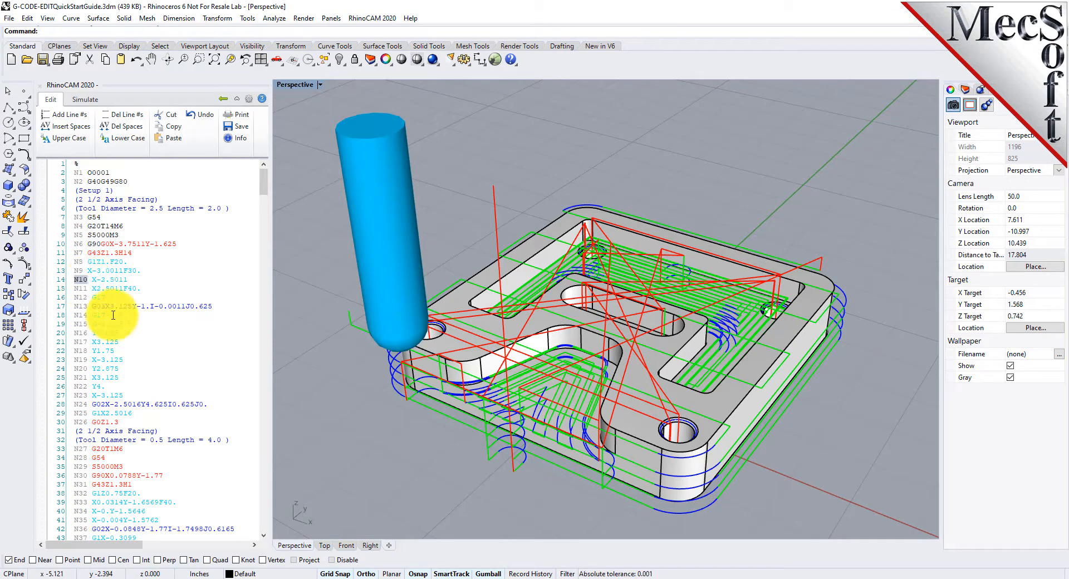
left_click(79, 253)
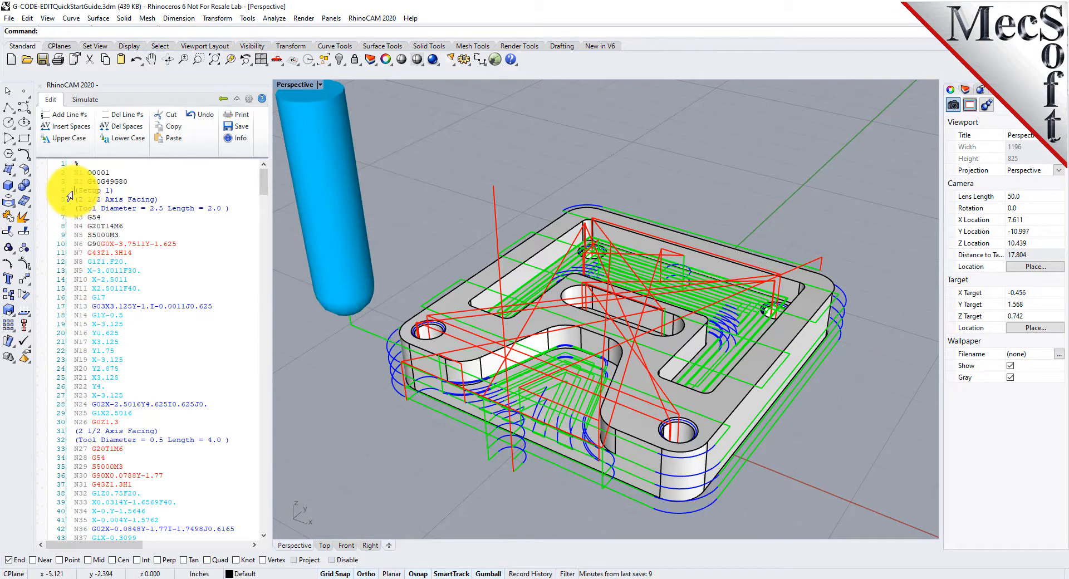
left_click_drag(114, 190, 153, 229)
left_click(161, 271)
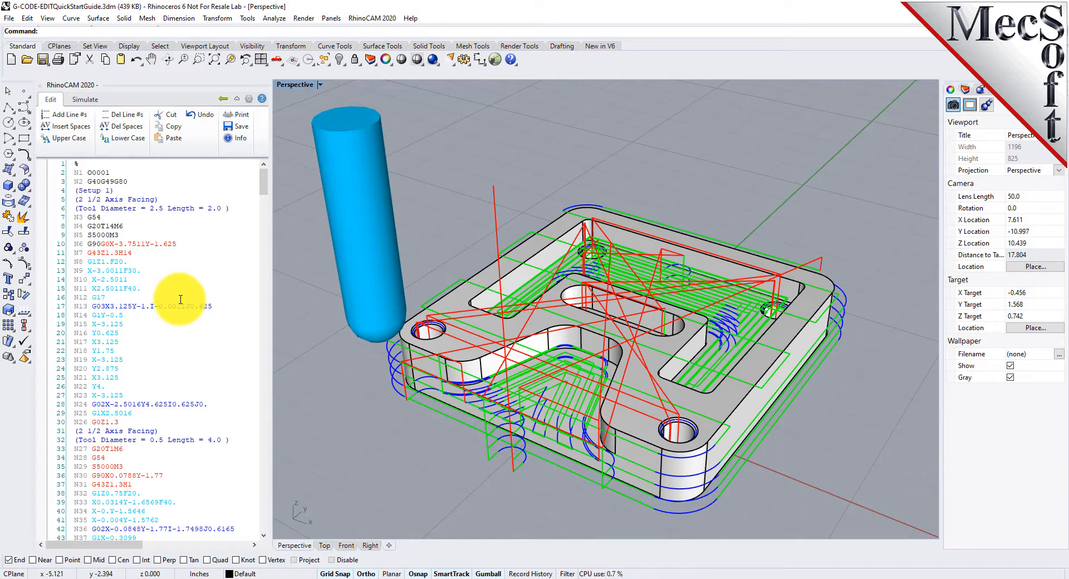
left_click(102, 405)
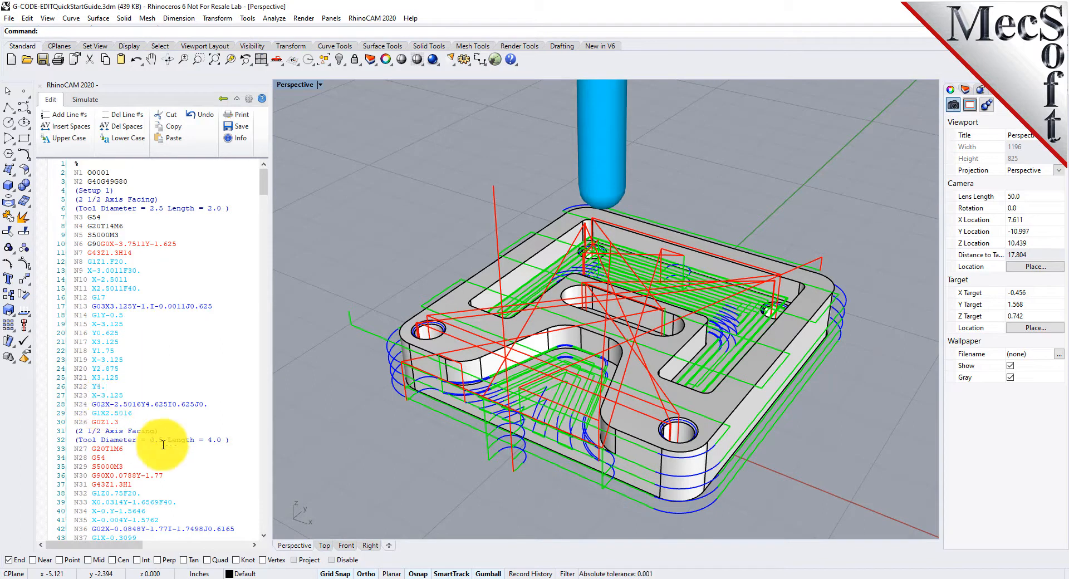
left_click(138, 476)
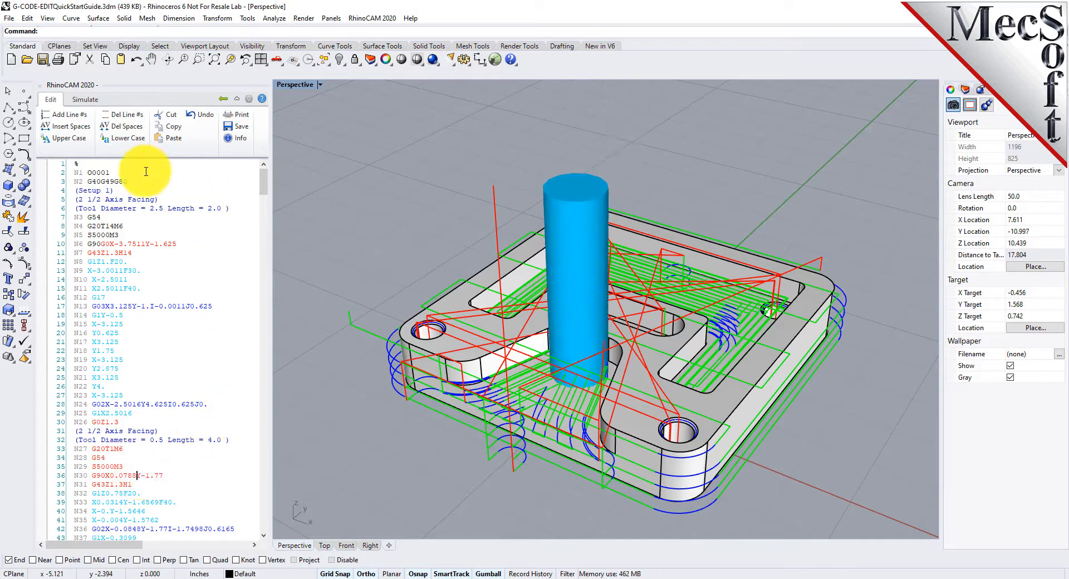
- Insert spaces between the words of every G-code line
left_click(82, 131)
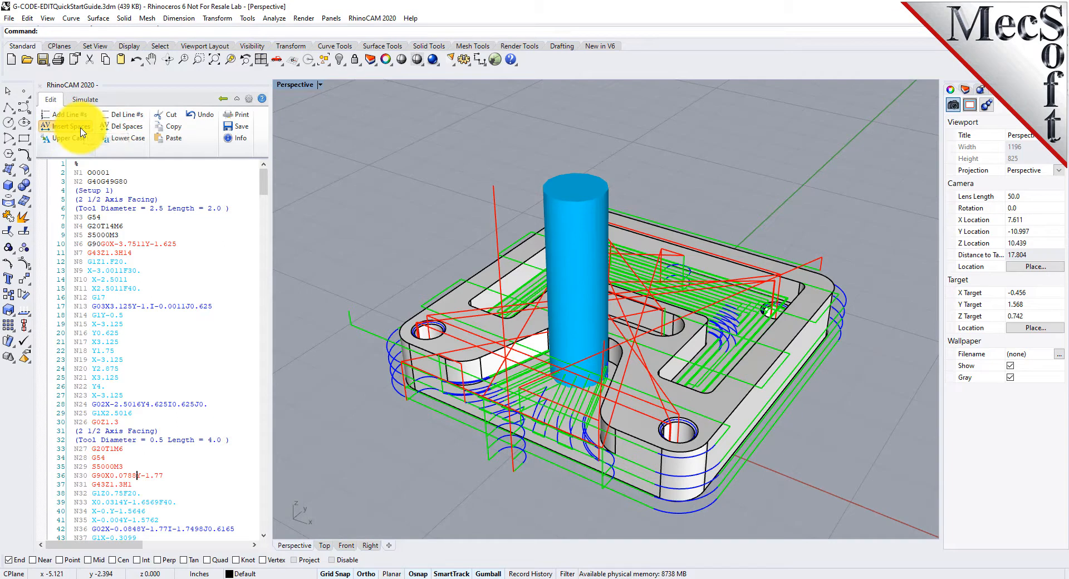
left_click(106, 243)
left_click(103, 252)
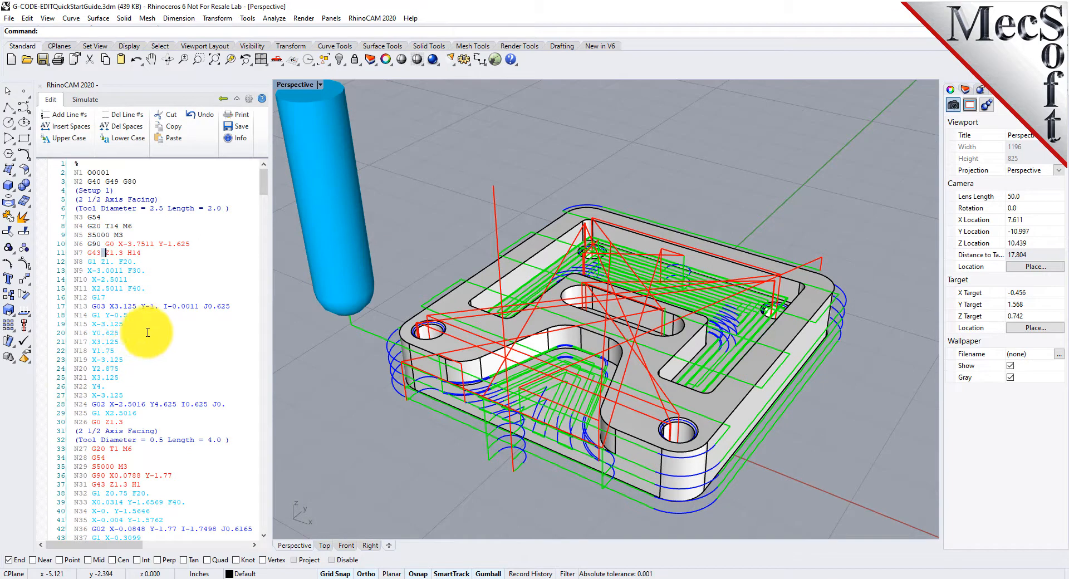
left_click(165, 306)
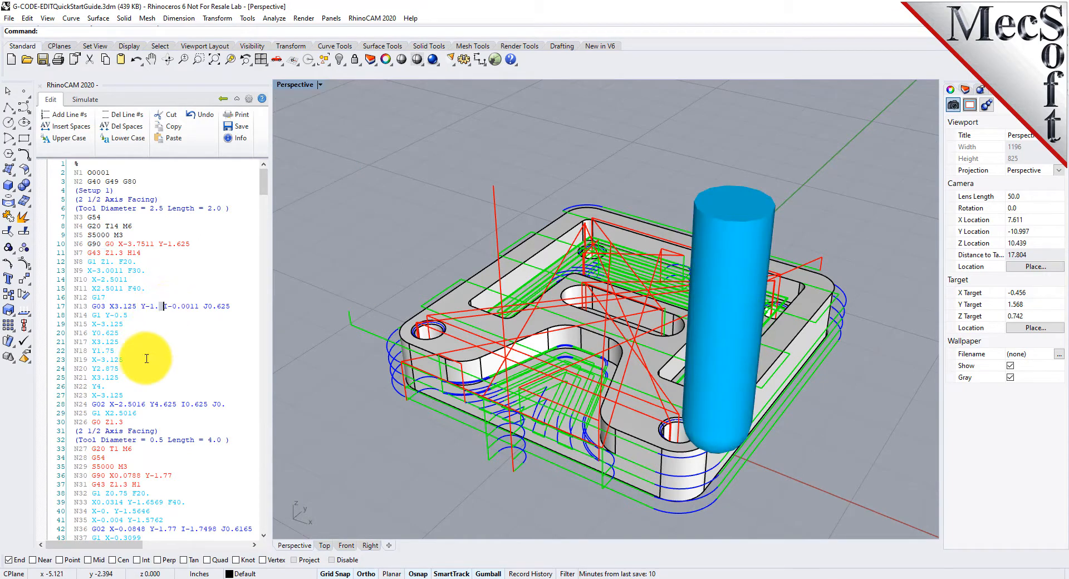
left_click(120, 359)
scroll(127, 355, "down", 13)
scroll(133, 351, "up", 9)
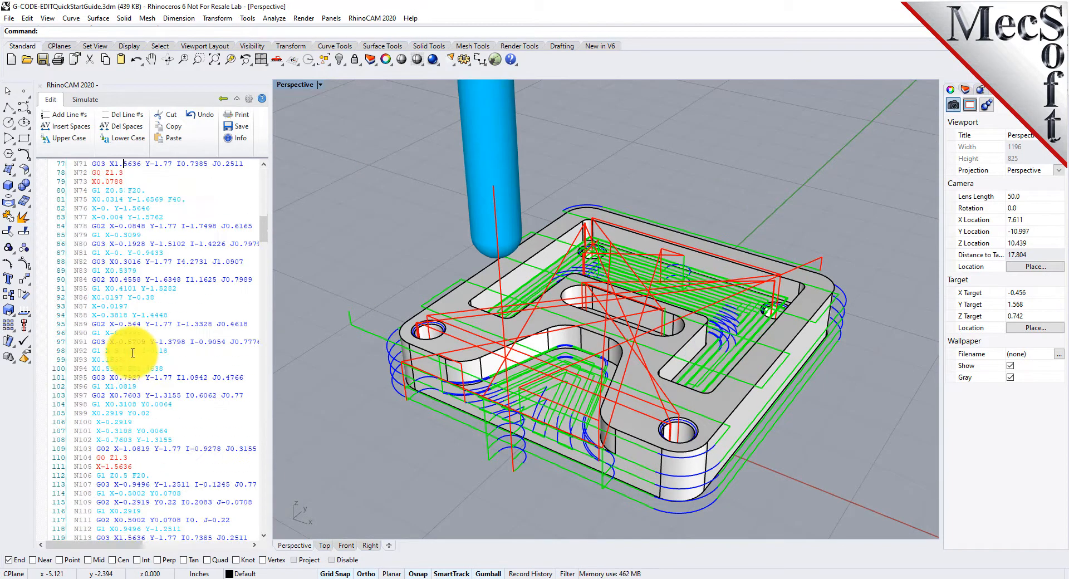
scroll(135, 353, "up", 4)
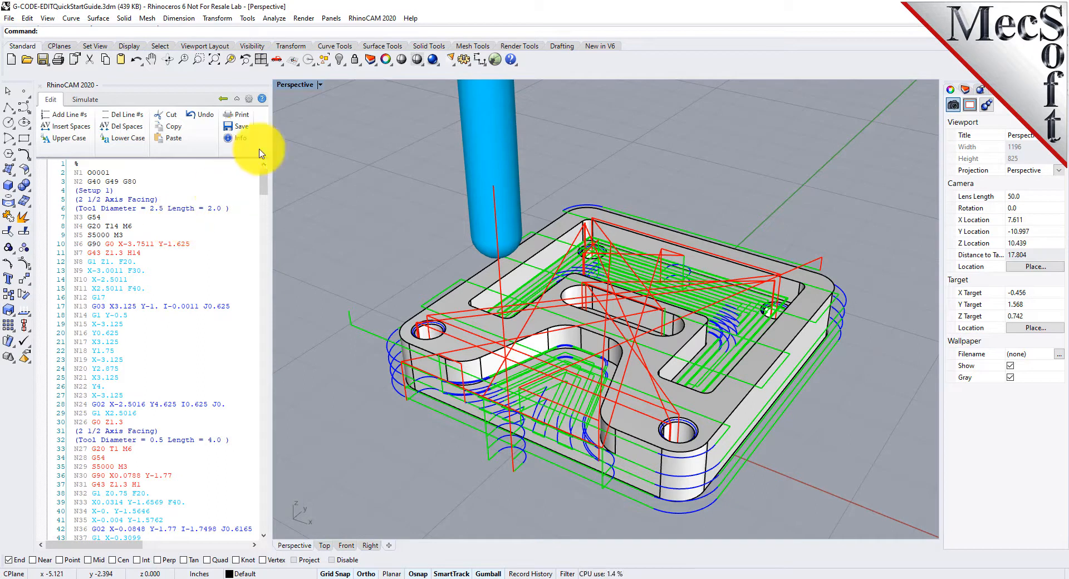
- Save the edited G-code, replacing the existing G-CODE-EDITQuickStartGuide.nc file
left_click(241, 127)
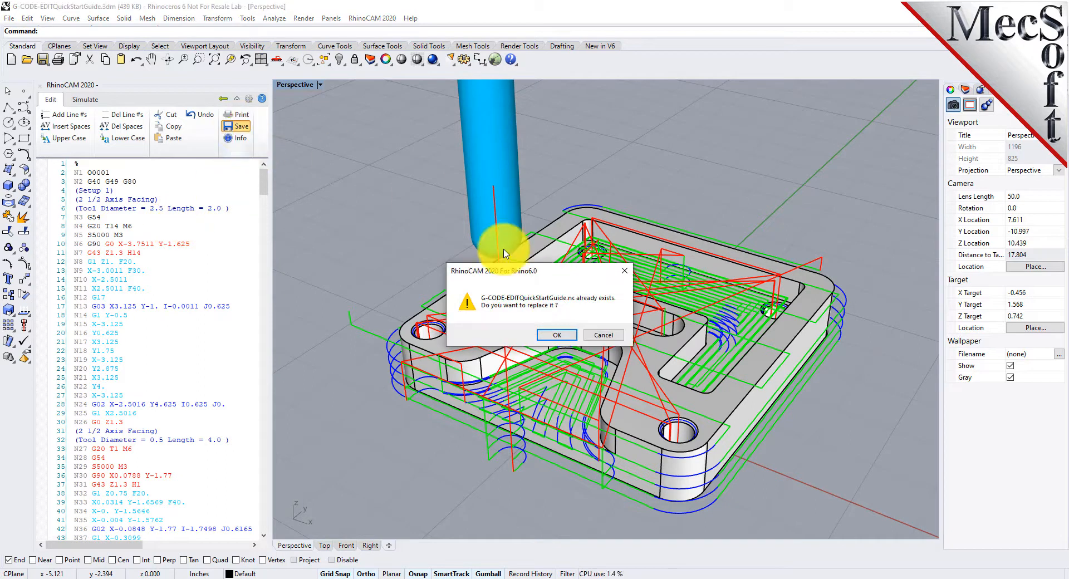
left_click_drag(568, 275, 261, 259)
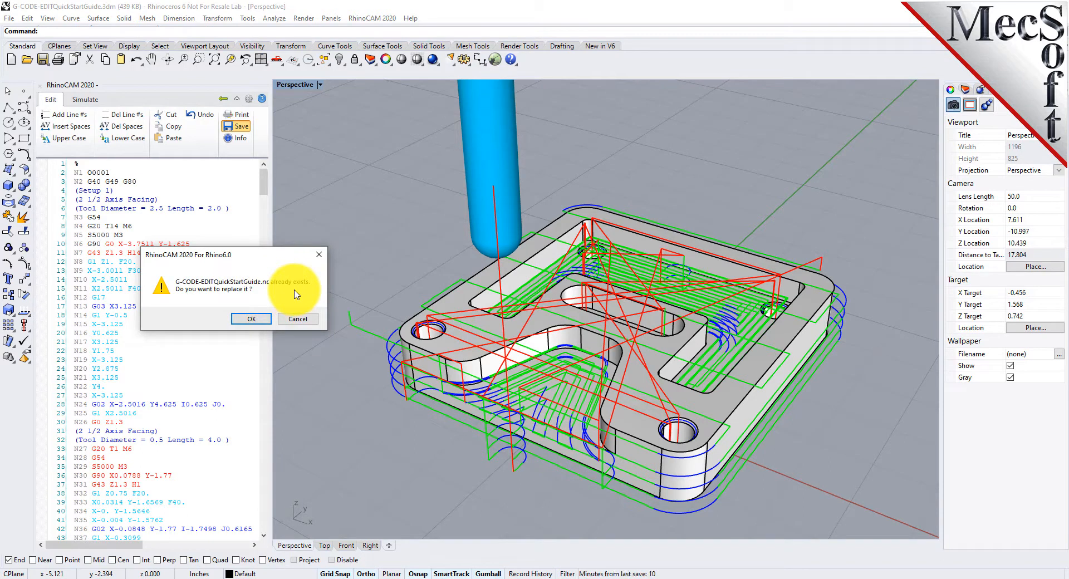
left_click(258, 320)
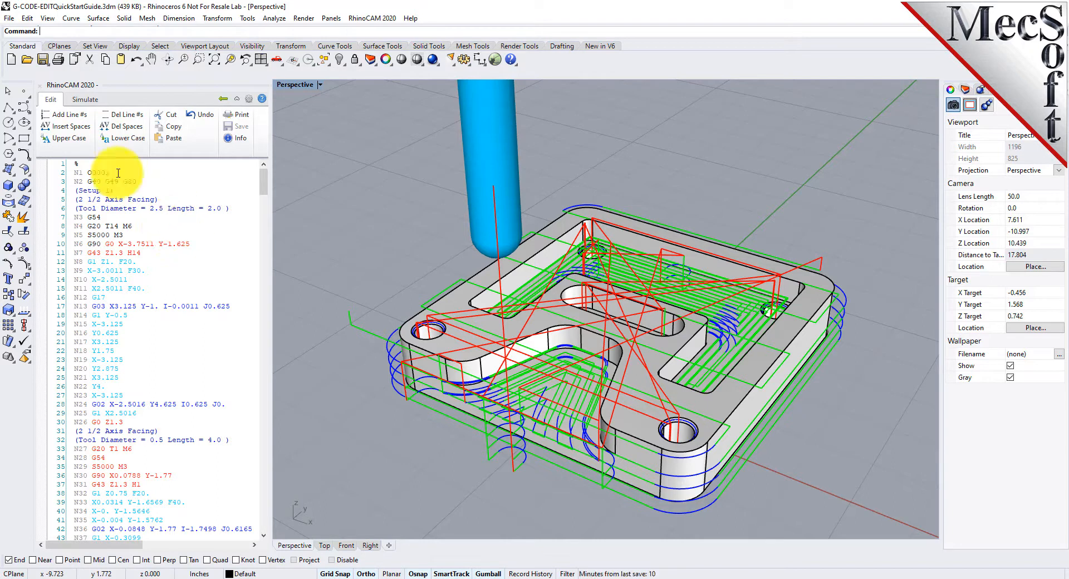
- Delete the spaces from the G-code lines, then leave the editor and overwrite the existing .nc file
left_click(123, 126)
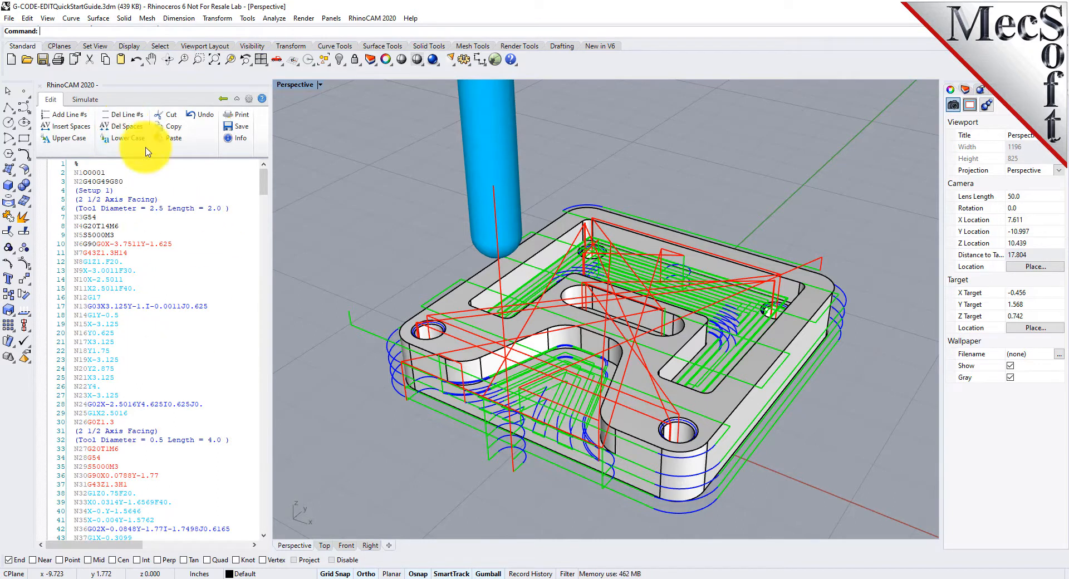
left_click(225, 104)
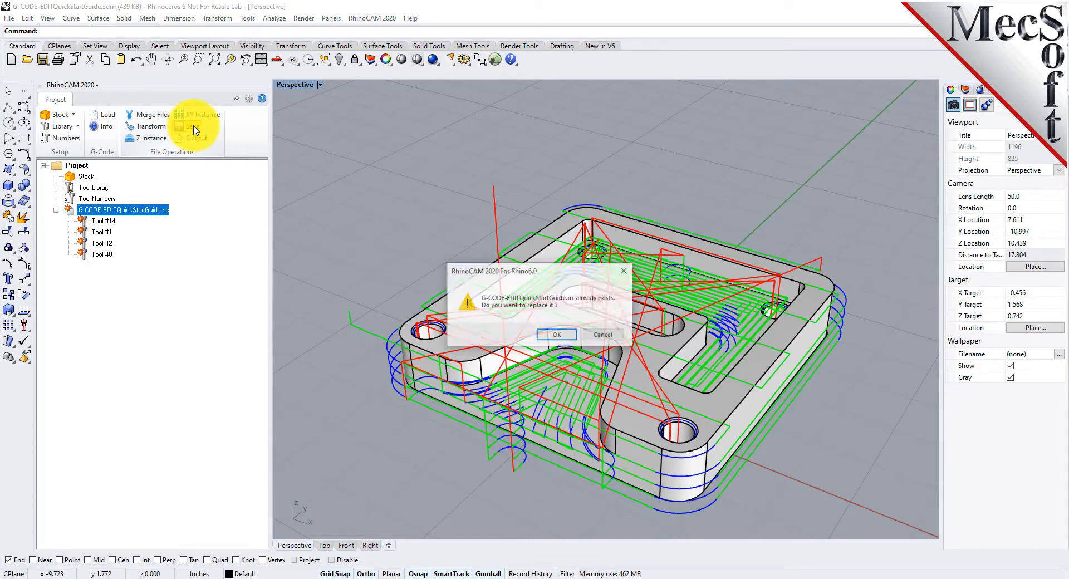
left_click(559, 339)
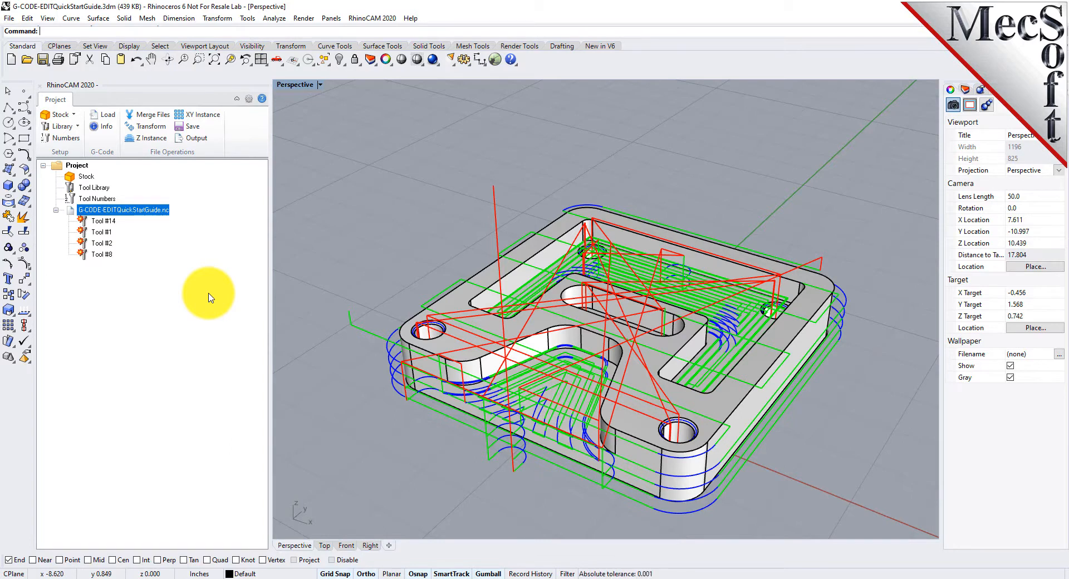
- Load the tool library file G-CODE-EDITQuickStartGuide.csv from the QuickStart folder
scroll(498, 235, "down", 4)
scroll(556, 302, "up", 4)
right_click_drag(558, 306, 592, 354)
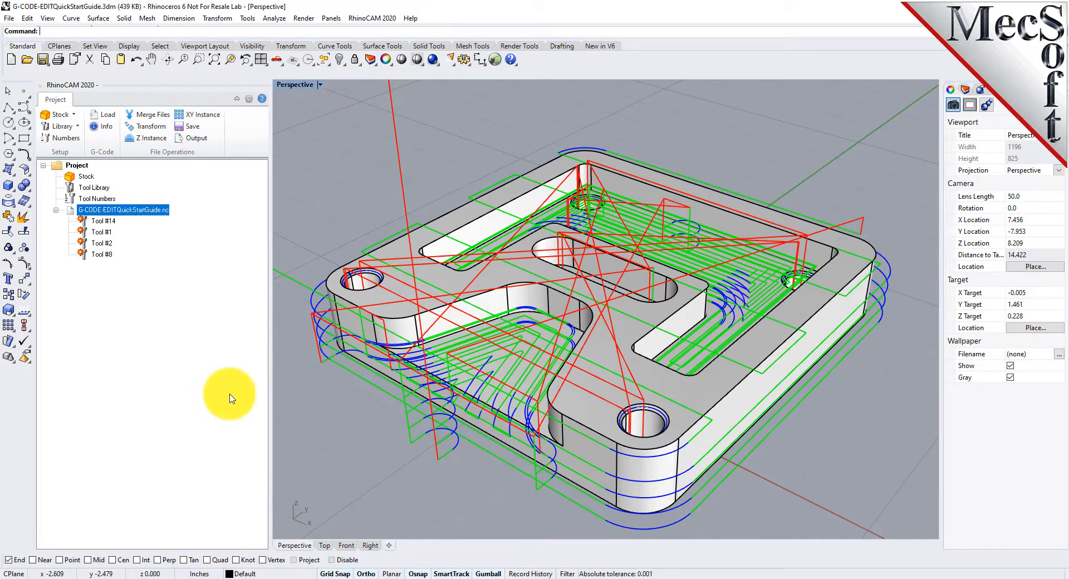
left_click(78, 128)
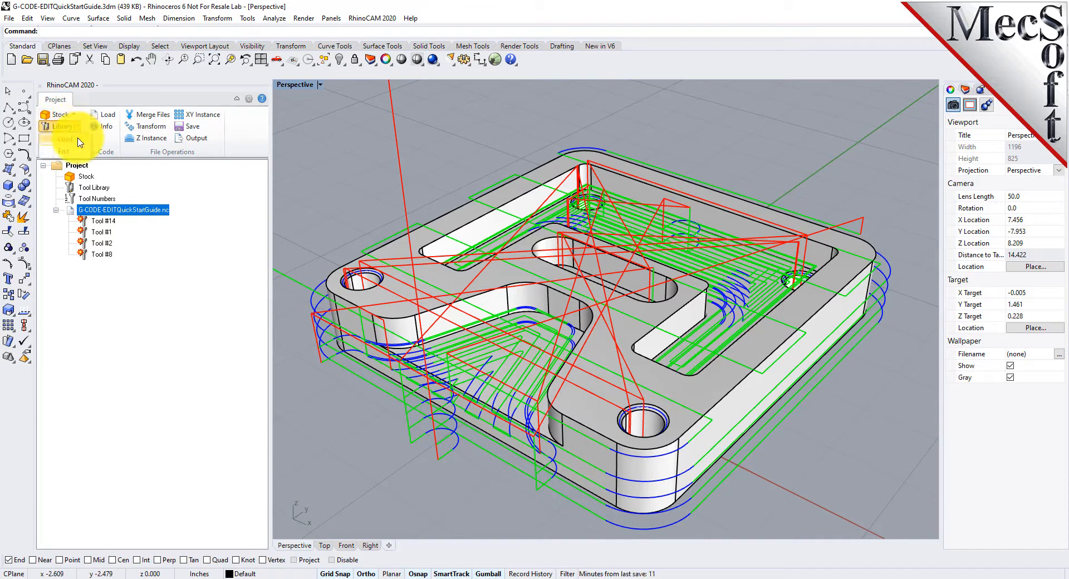
left_click(80, 143)
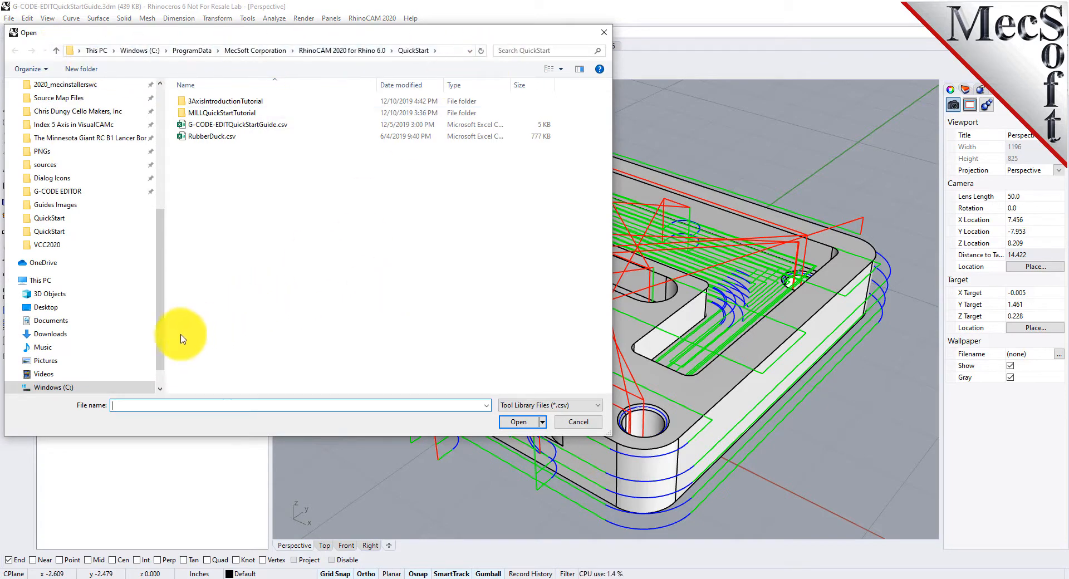
left_click(220, 125)
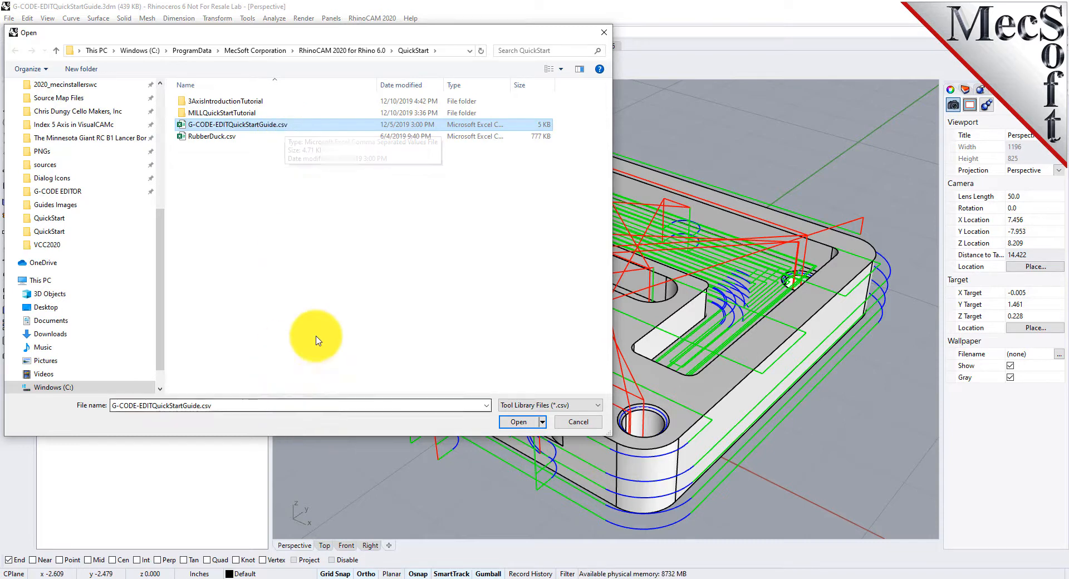
left_click_drag(314, 437, 312, 270)
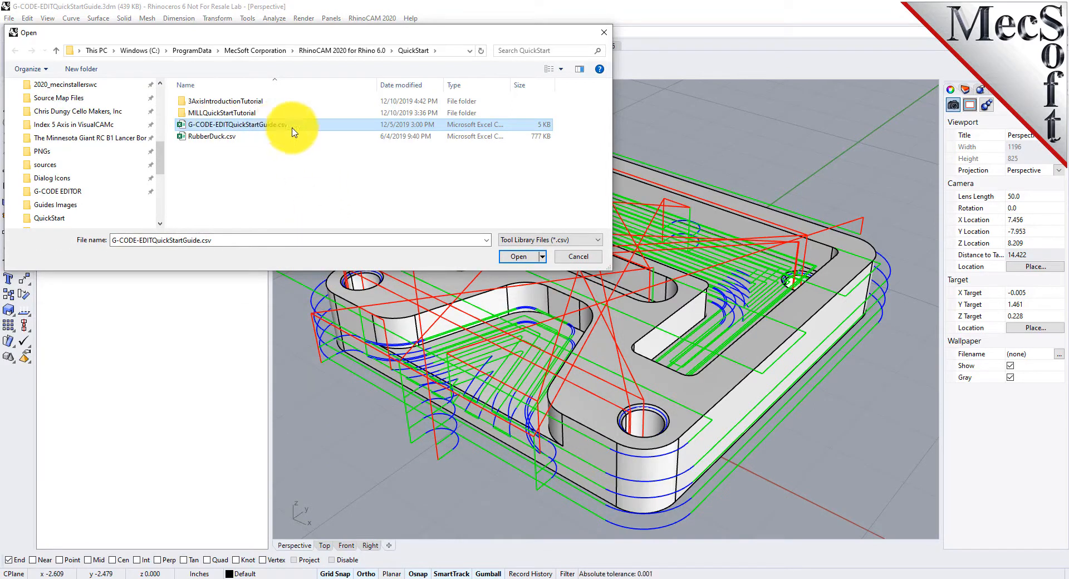
left_click(519, 257)
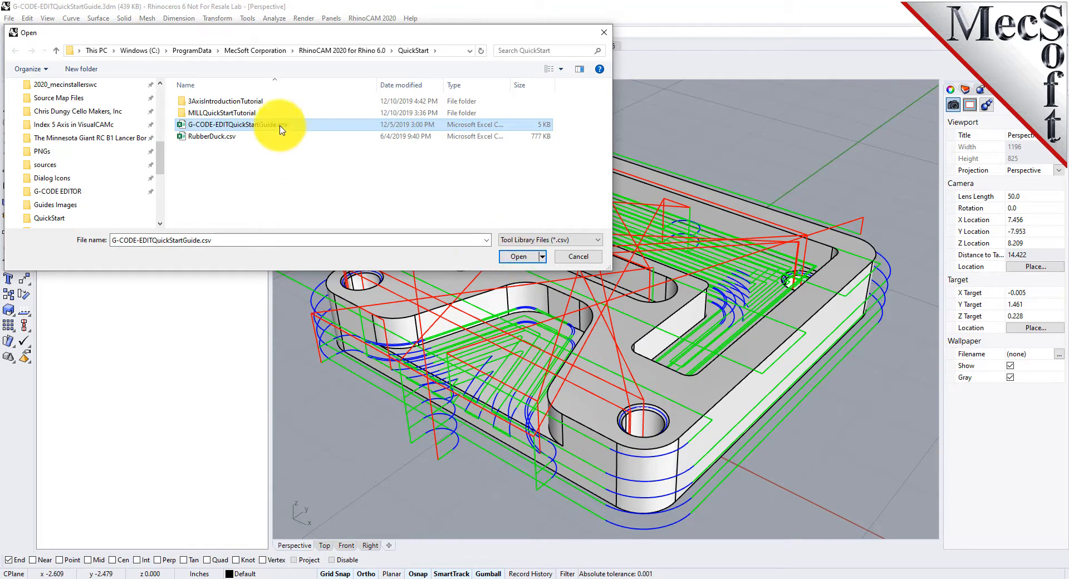
left_click(524, 257)
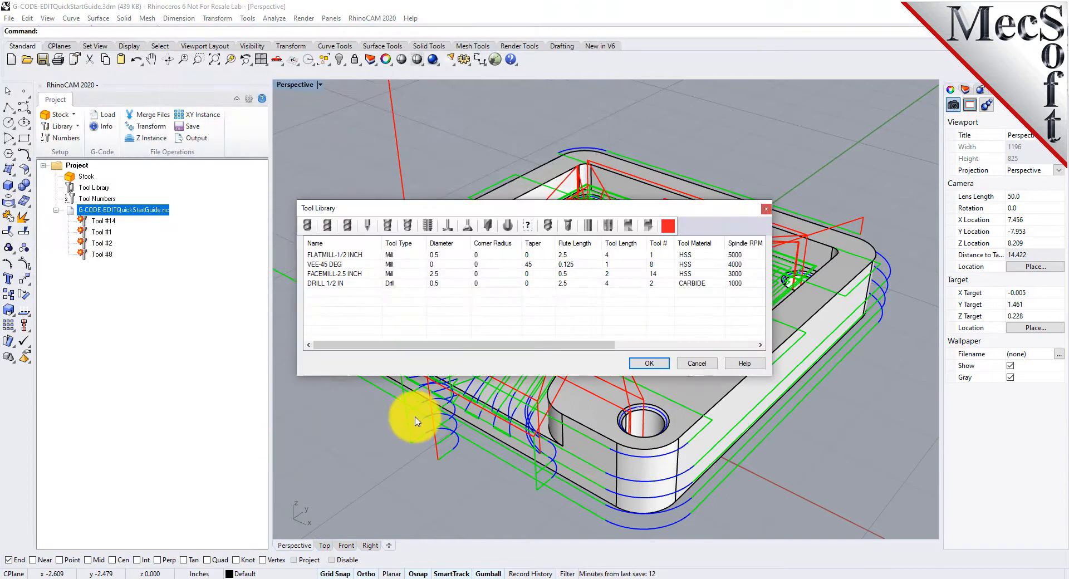
- Review the tool number of each tool in the Tool Library, then close it
left_click_drag(517, 214, 419, 231)
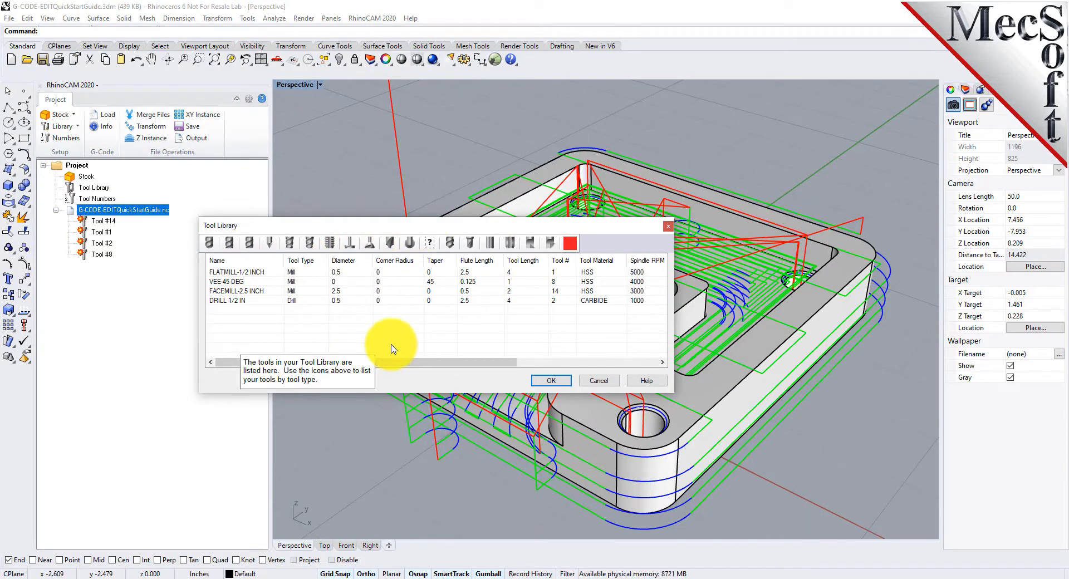
left_click(565, 271)
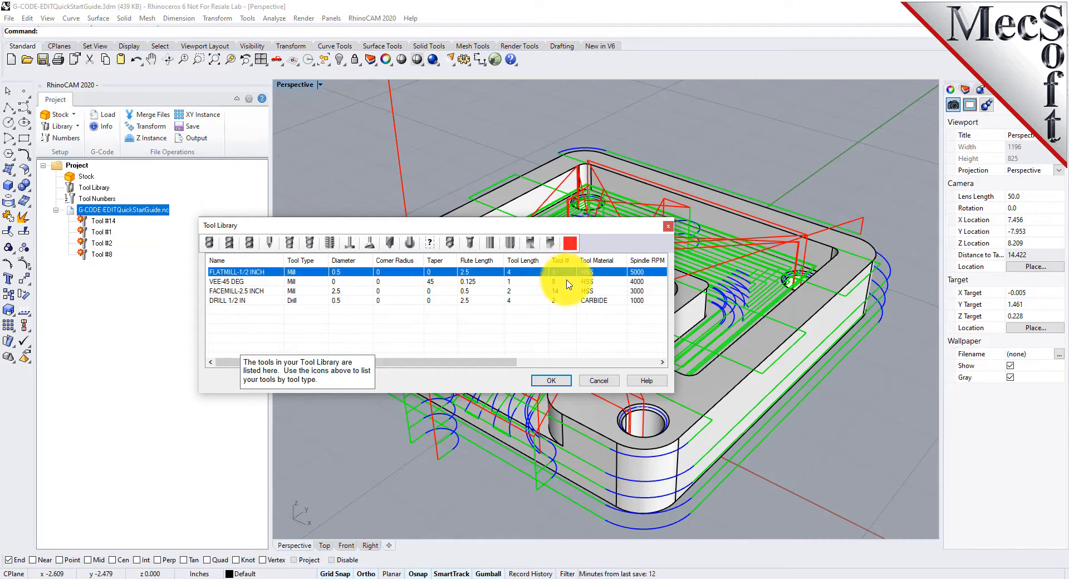
left_click(566, 281)
left_click(566, 291)
left_click(566, 301)
left_click_drag(357, 224, 391, 193)
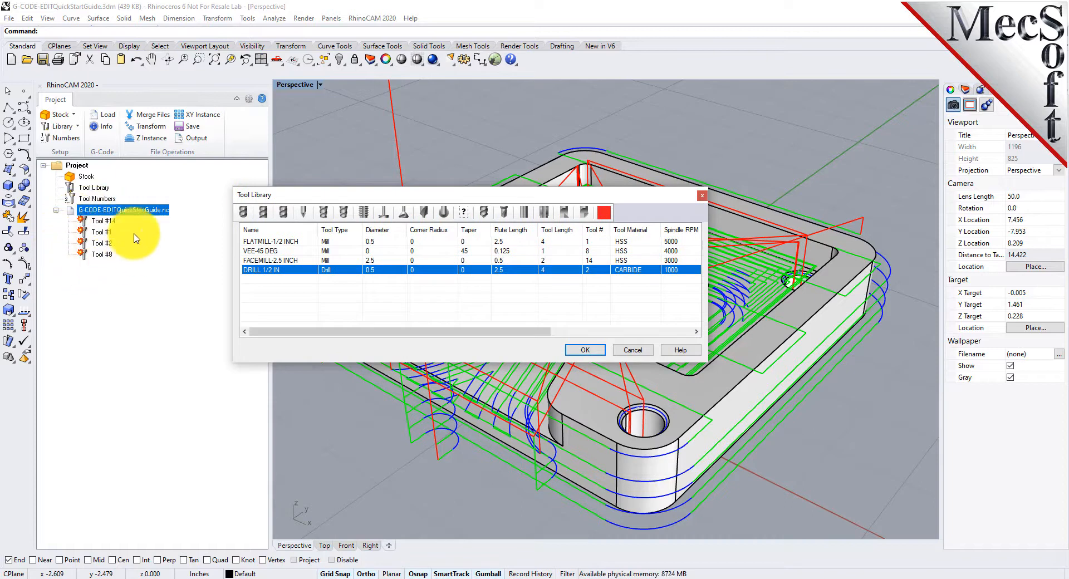
left_click(585, 351)
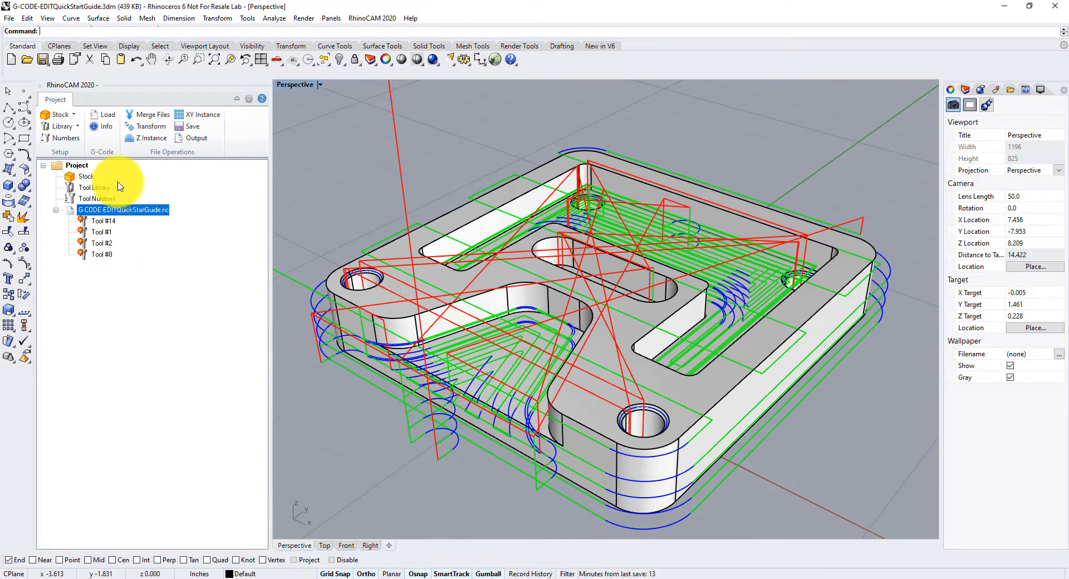
- Open Tool Numbers and add all four tools from the Tool Library as stations in the Tool Crib
left_click(76, 146)
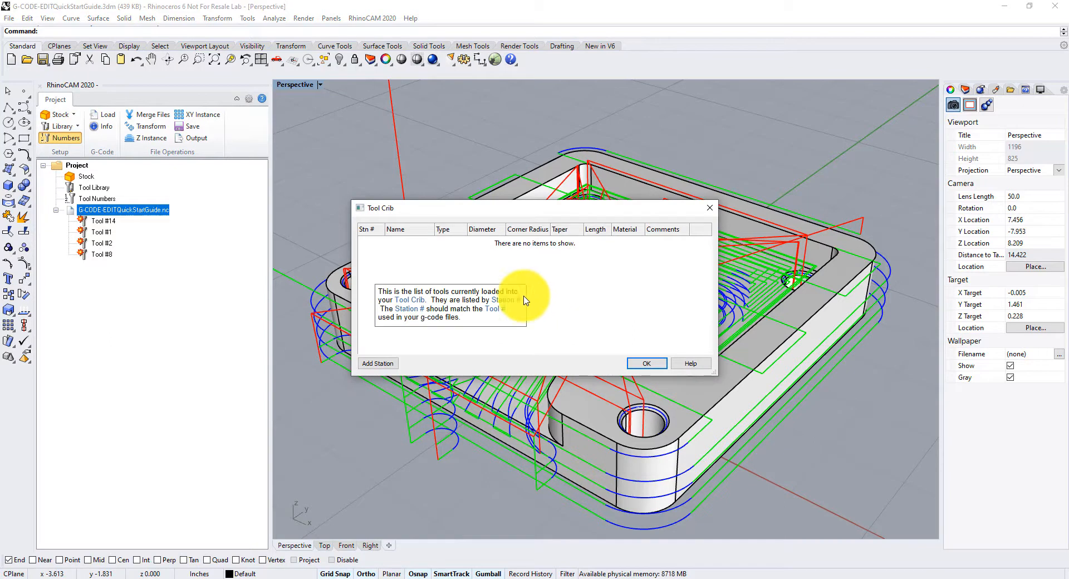
left_click(378, 364)
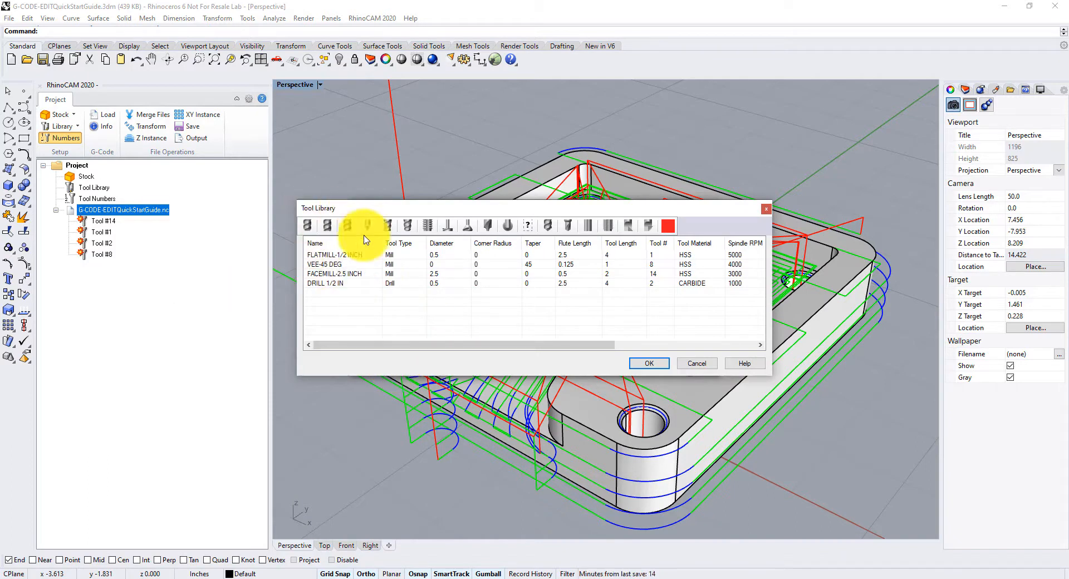
mouse_move(466, 329)
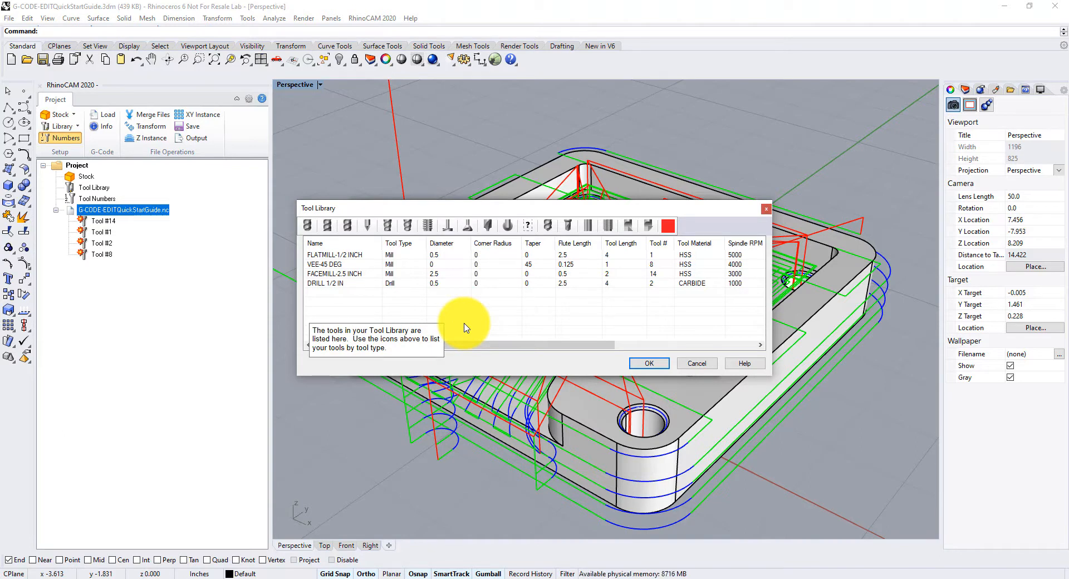
left_click_drag(512, 316, 353, 255)
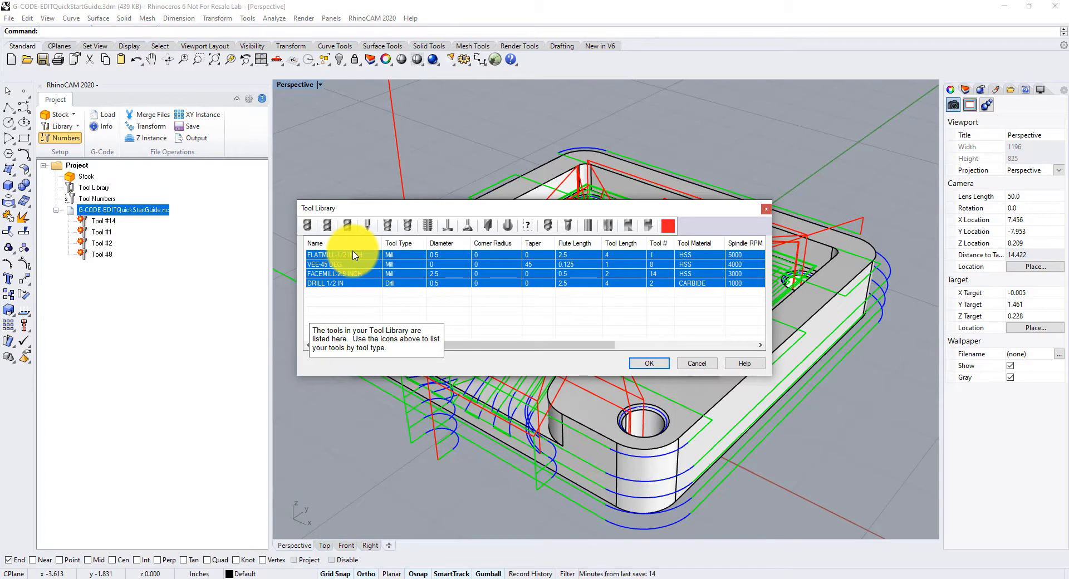
left_click(649, 363)
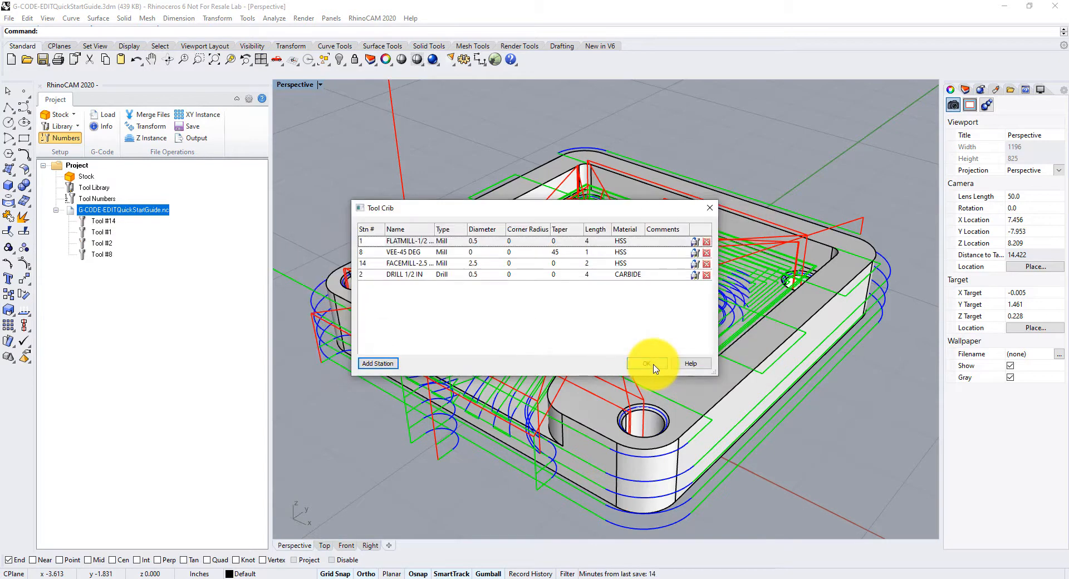
left_click_drag(475, 207, 303, 247)
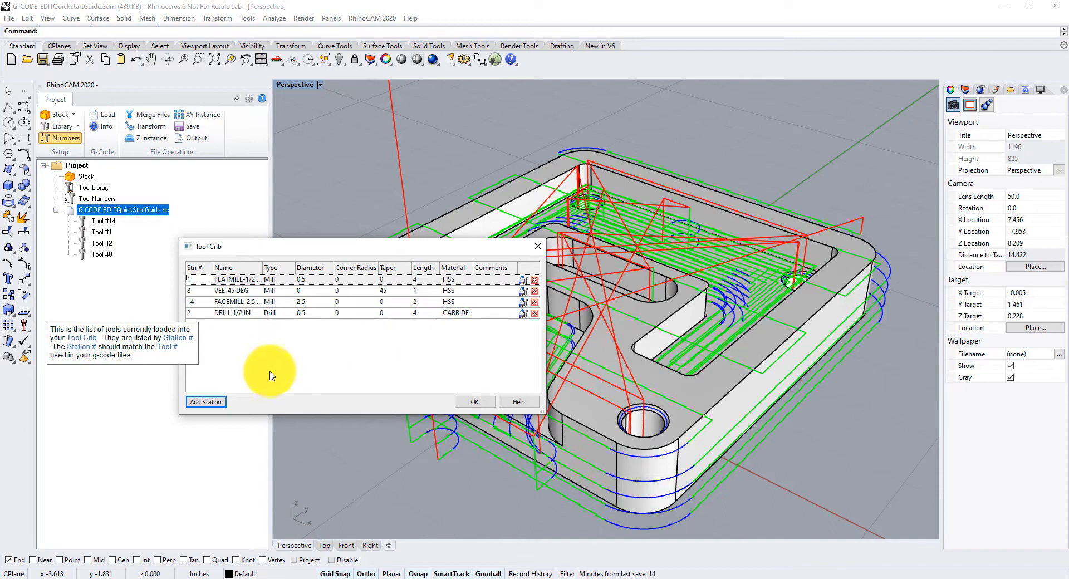
left_click(475, 402)
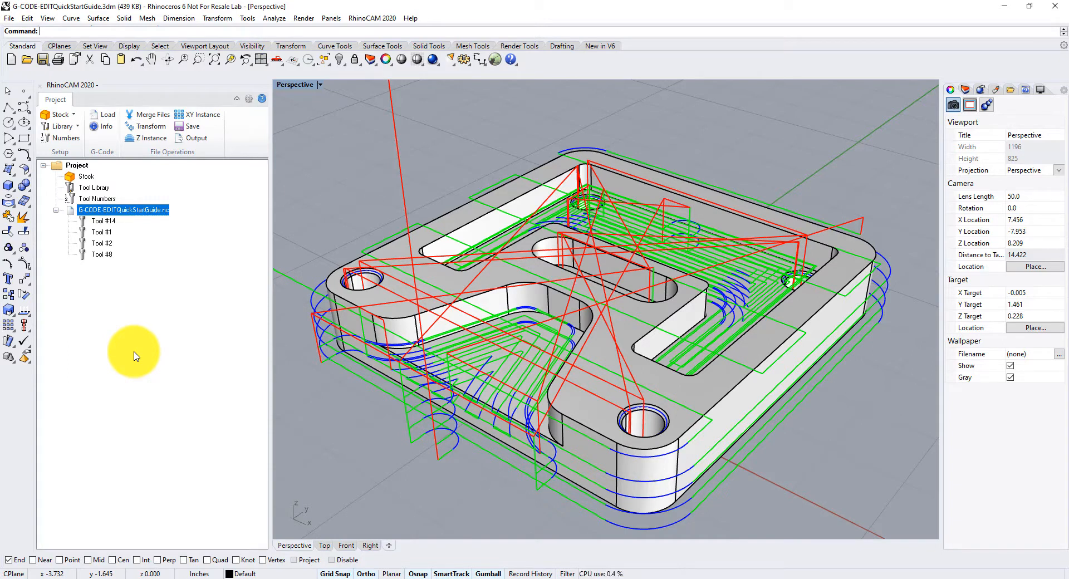
- Simulate the G-code file from its first line with Simulate by Moves switched off, then pause the playback
scroll(473, 301, "down", 4)
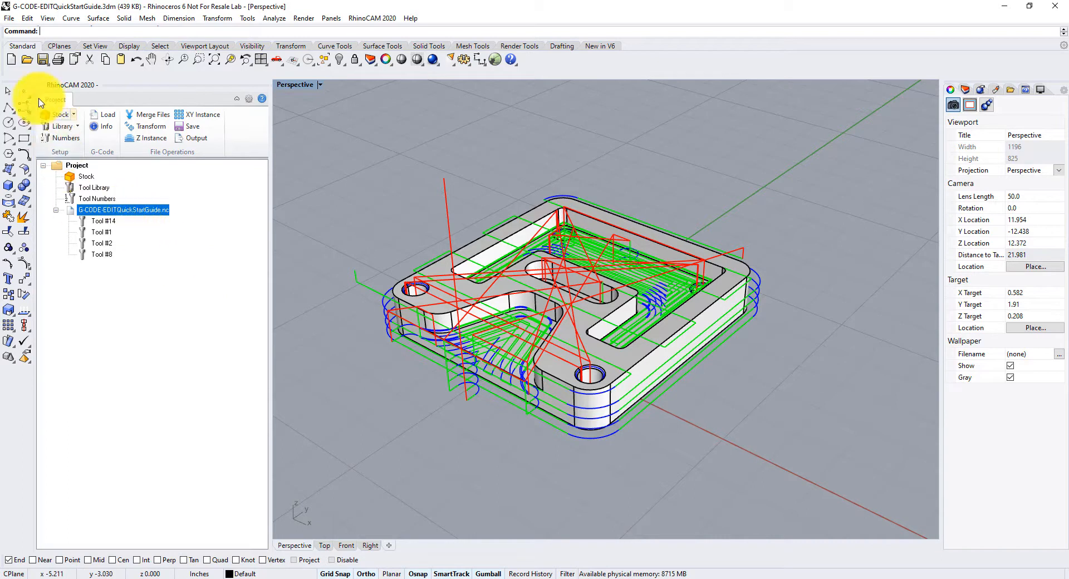
right_click(139, 216)
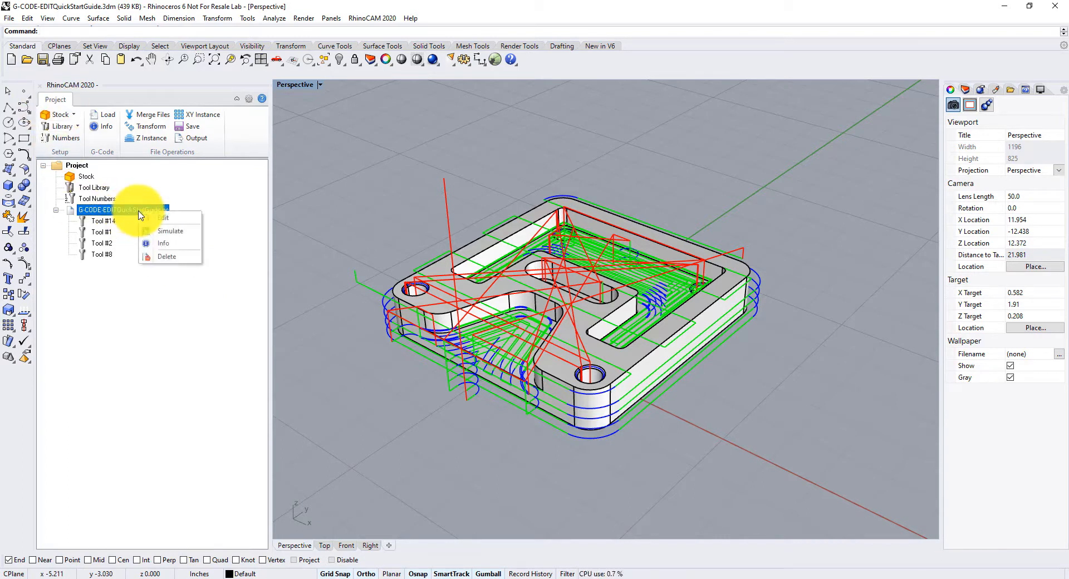
left_click(196, 236)
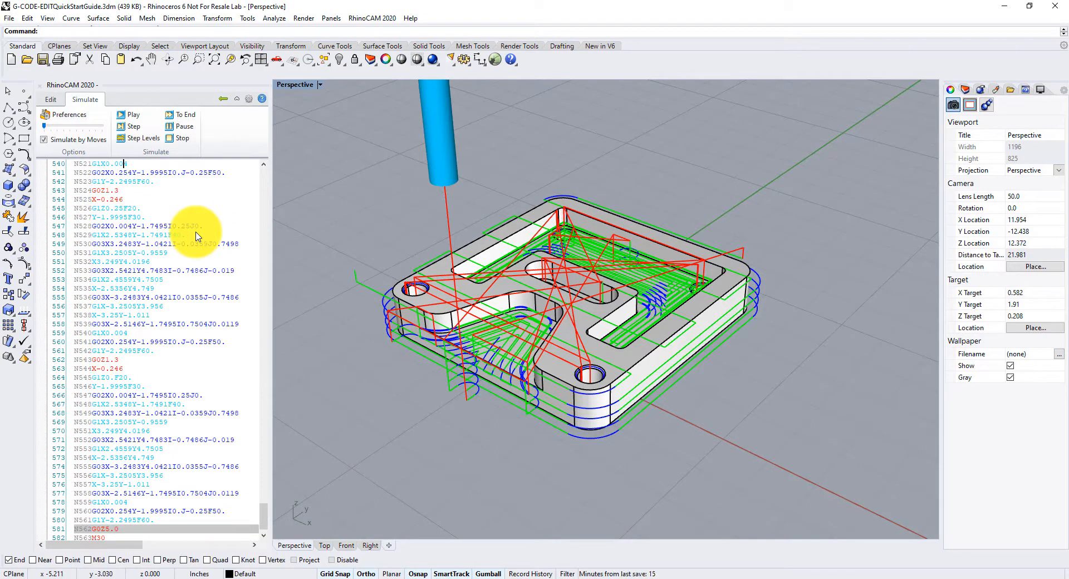
left_click_drag(262, 508, 263, 170)
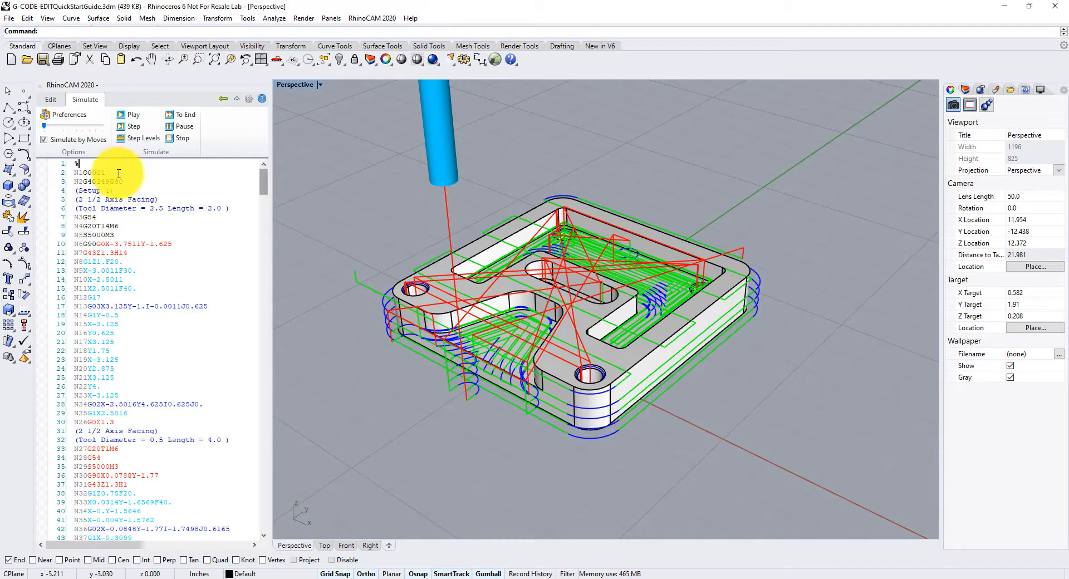
left_click(133, 116)
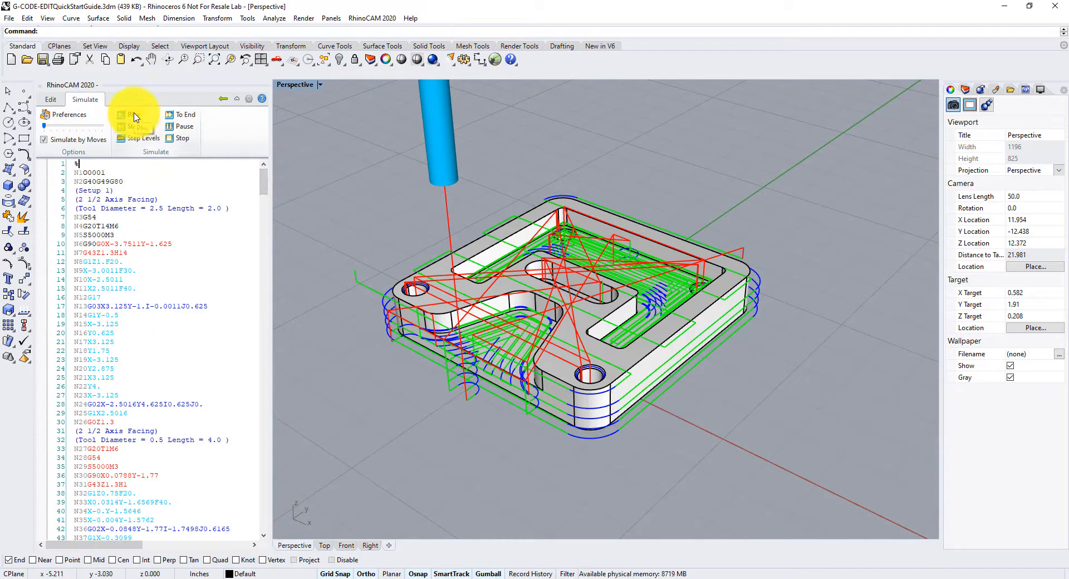
left_click(43, 140)
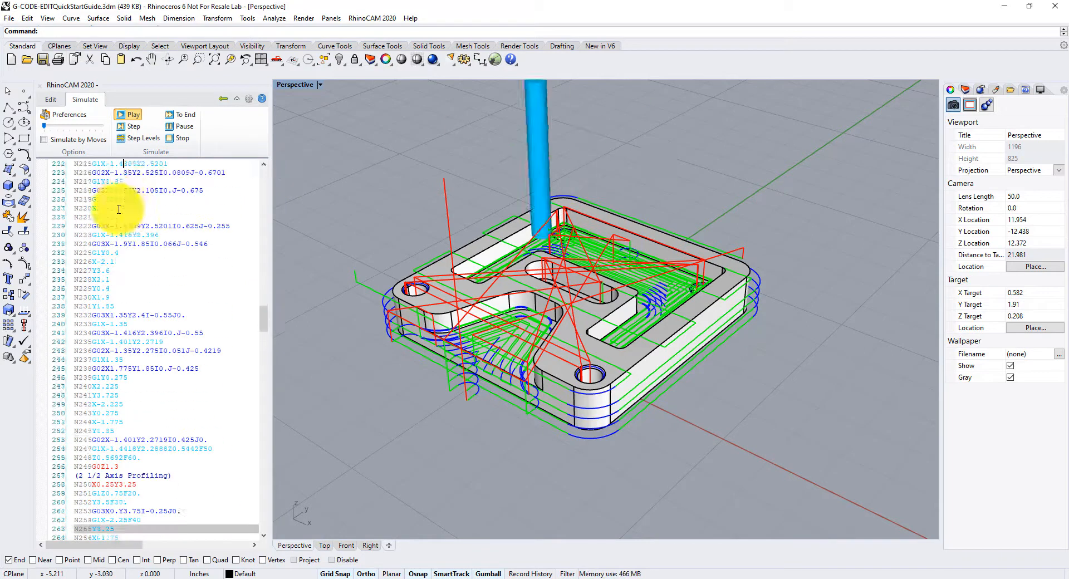
left_click(183, 128)
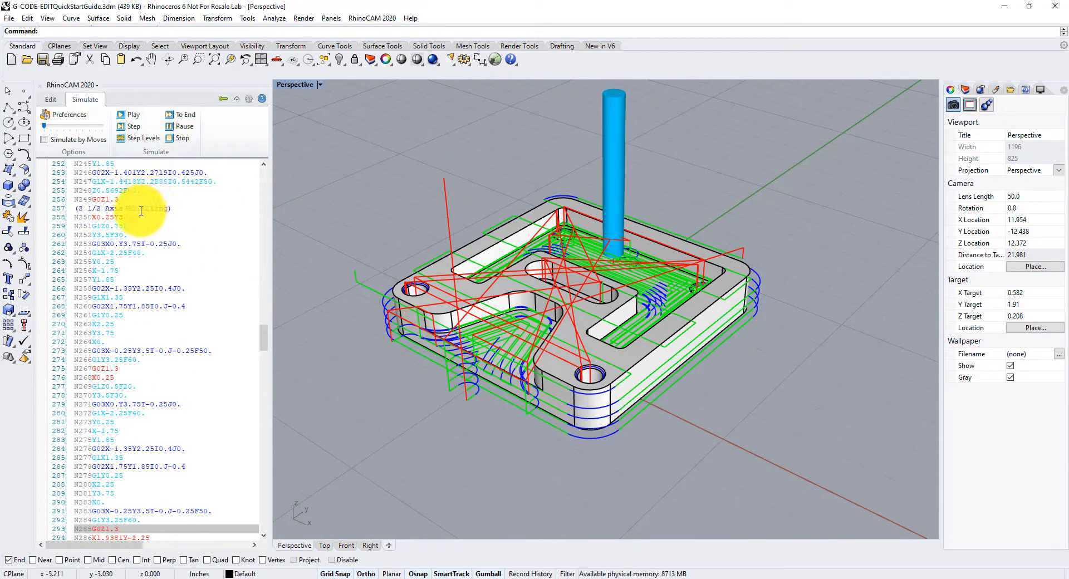
- Step the cursor up and down through the G-code lines to follow the tool along the toolpath
scroll(141, 212, "up", 4)
left_click(133, 164)
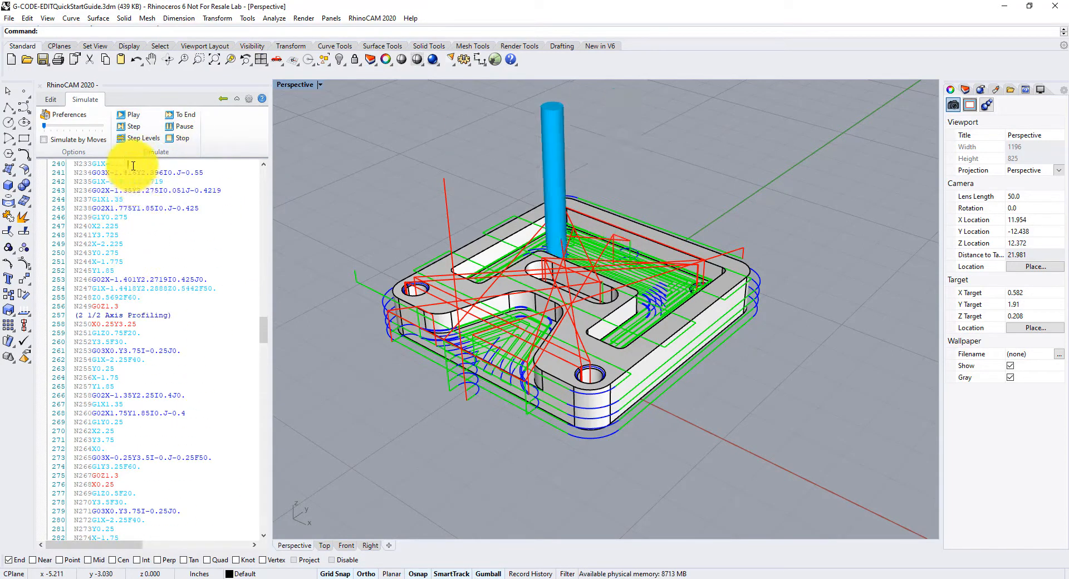
key("Down")
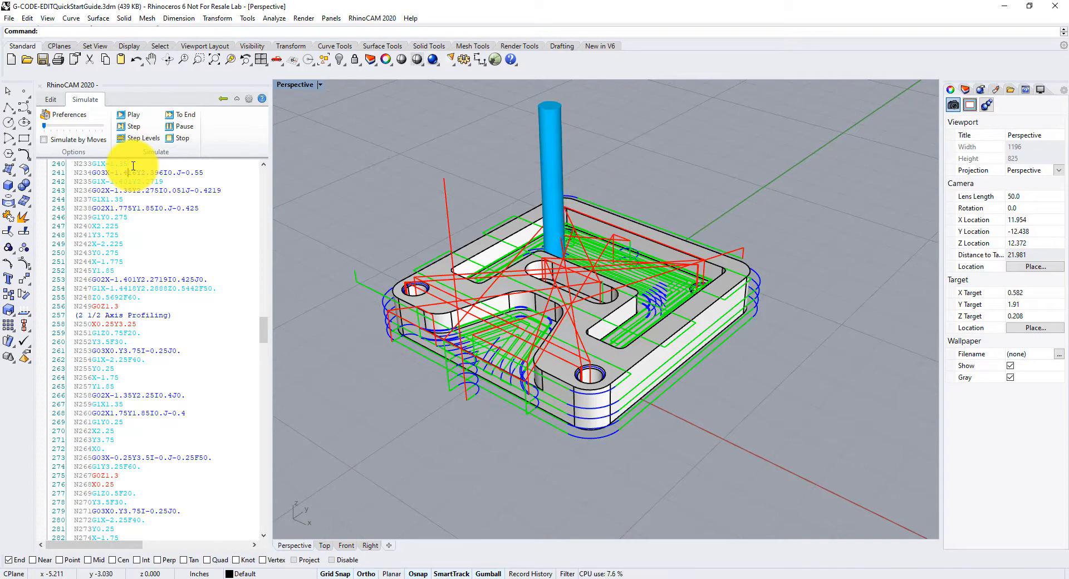
key("Down")
key("Down")
key("Down")
key("Down")
key("Down")
key("Down")
key("Down")
key("Down")
key("Down")
key("Down")
key("Down")
key("Down")
key("Down")
key("Down")
key("Down")
key("Down")
key("Down")
key("Down")
key("Down")
key("Down")
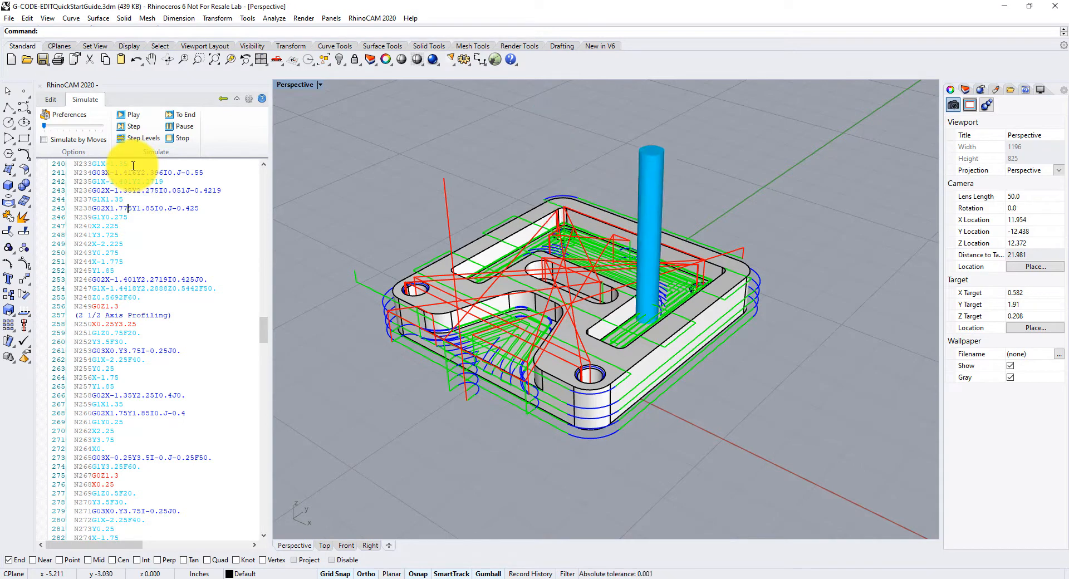
key("Down")
key("Down")
key("Down")
key("Up")
key("Up")
key("Up")
key("Up")
key("Up")
key("Up")
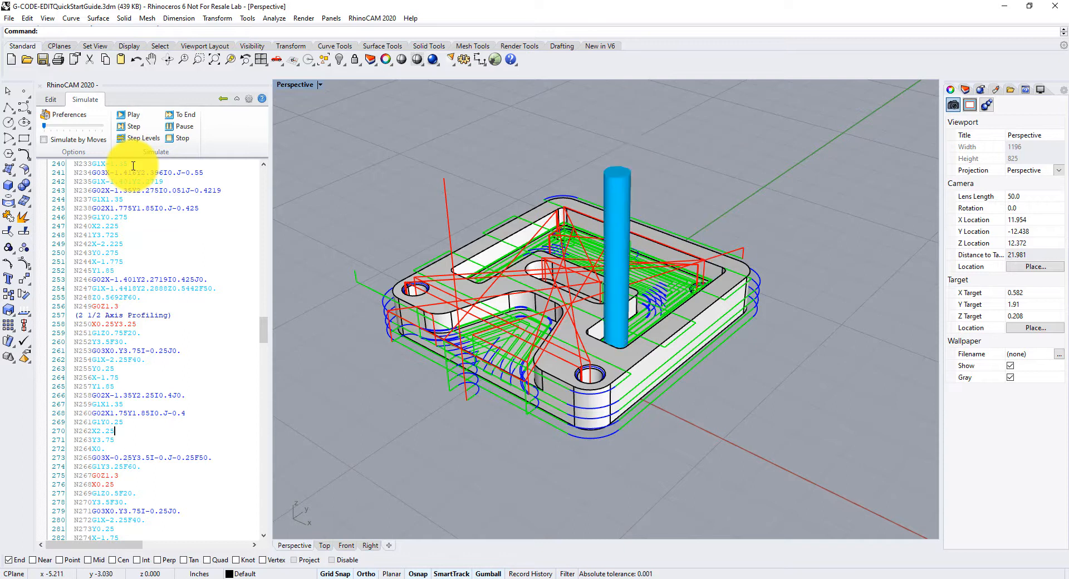
key("Up")
key("Up")
key("Up")
key("Up")
key("Up")
key("Up")
key("Up")
key("Up")
key("Up")
key("Up")
key("Up")
key("Up")
key("Up")
key("Up")
key("Up")
key("Up")
key("Up")
key("Up")
key("Up")
key("Up")
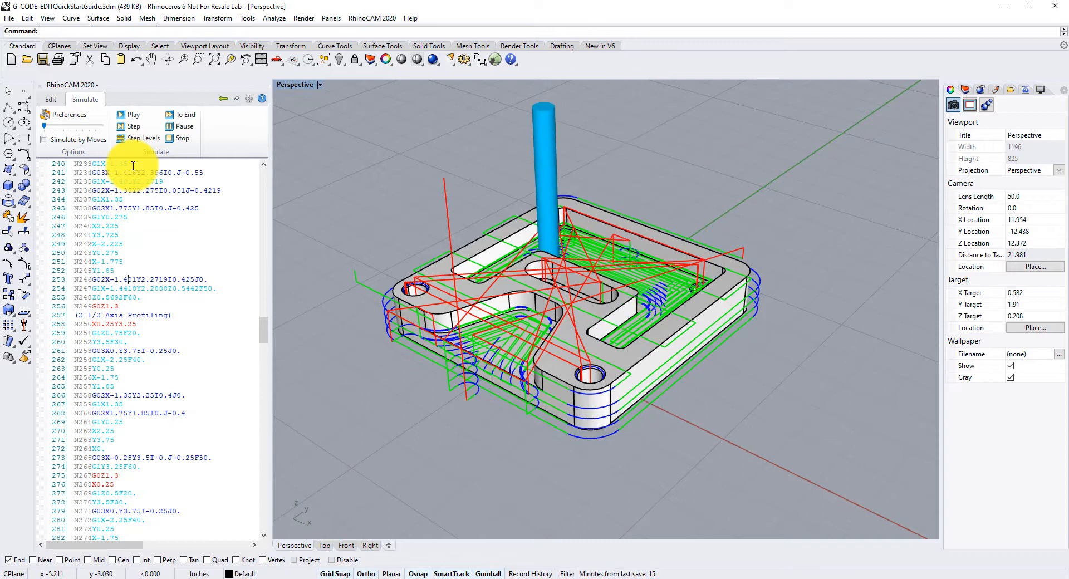
key("Down")
key("Down")
key("Down")
key("Down")
key("Down")
key("Down")
key("Down")
key("Down")
key("Down")
key("Down")
key("Down")
key("Down")
key("Down")
key("Down")
key("Down")
key("Down")
key("Down")
key("Down")
key("Down")
key("Down")
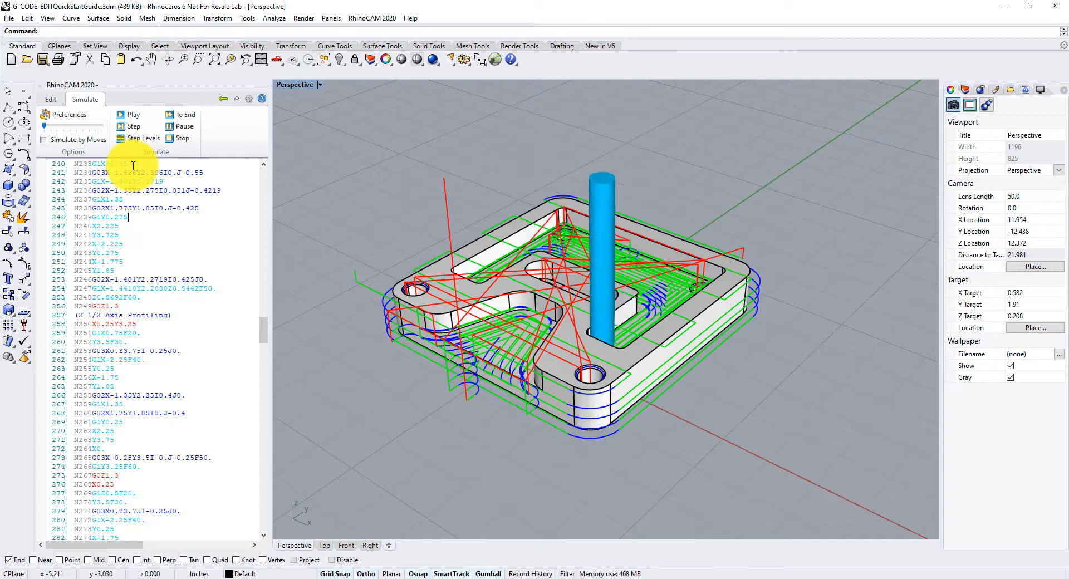
key("Down")
key("Down")
key("Down")
key("Down")
key("Down")
key("Down")
key("Down")
key("Down")
key("Down")
key("Down")
key("Down")
key("Down")
key("Down")
key("Down")
key("Down")
key("Down")
key("Down")
key("Down")
key("Down")
key("Down")
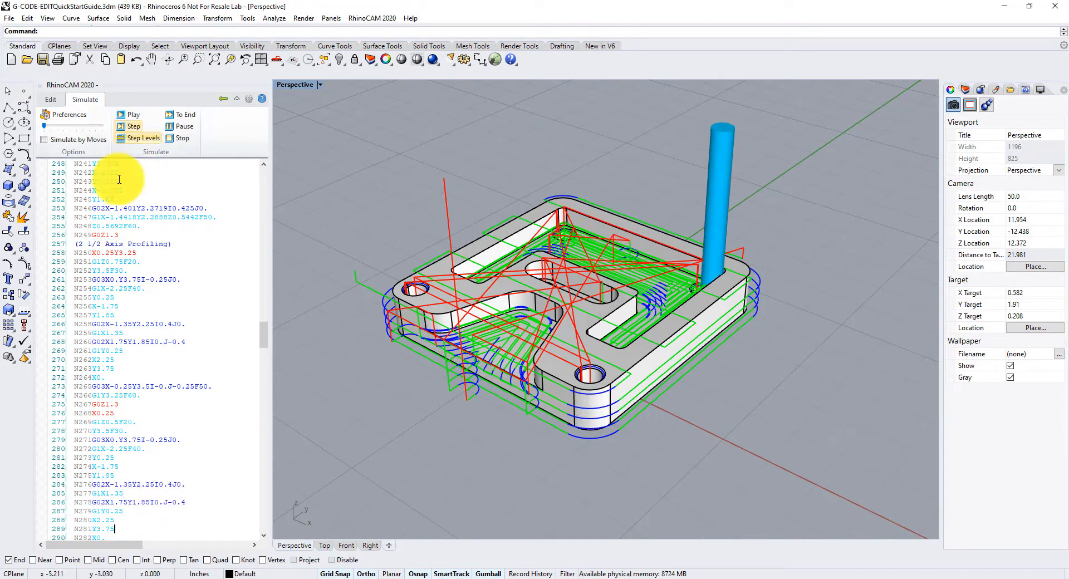
scroll(144, 348, "down", 10)
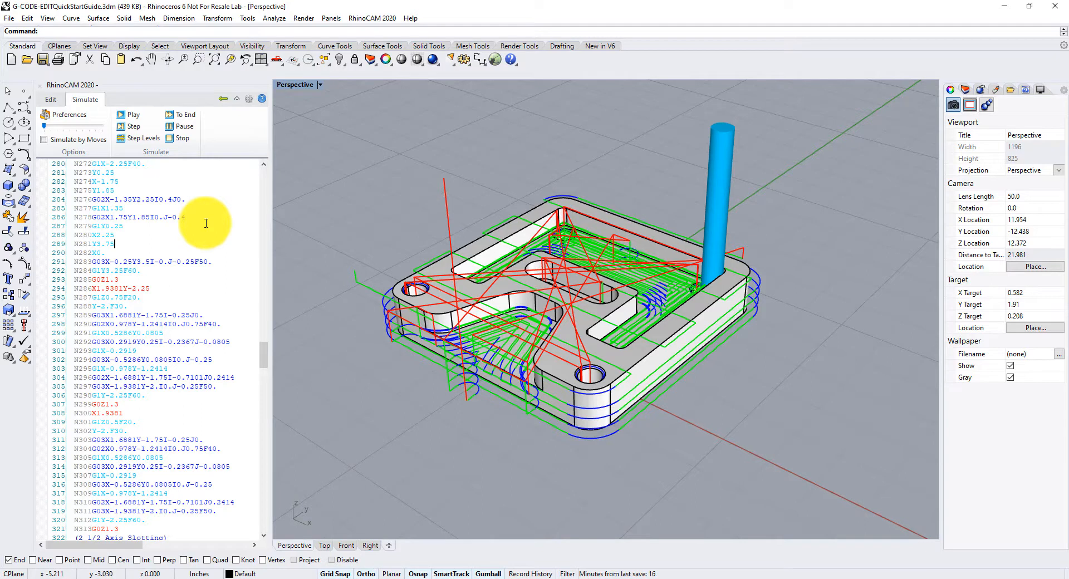
- Play the simulation, pause it, advance a single step, and run it to the end
left_click(134, 115)
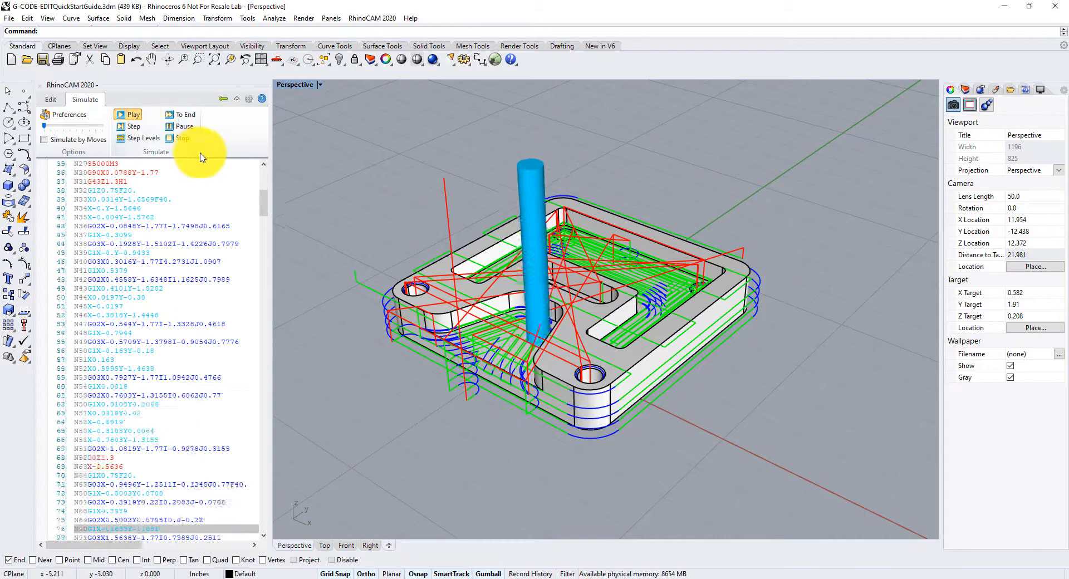
left_click(185, 127)
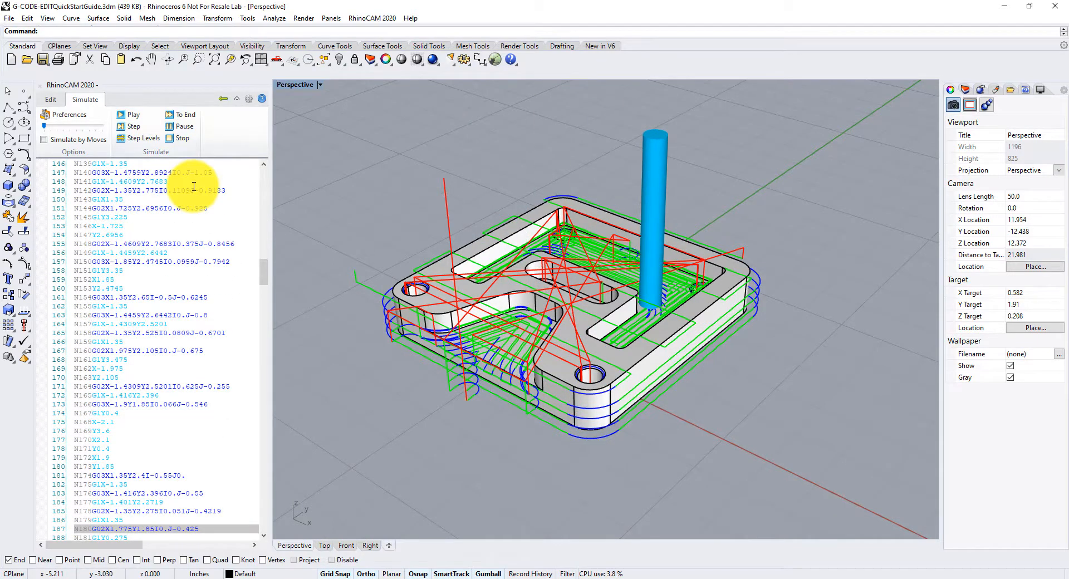
scroll(143, 353, "down", 8)
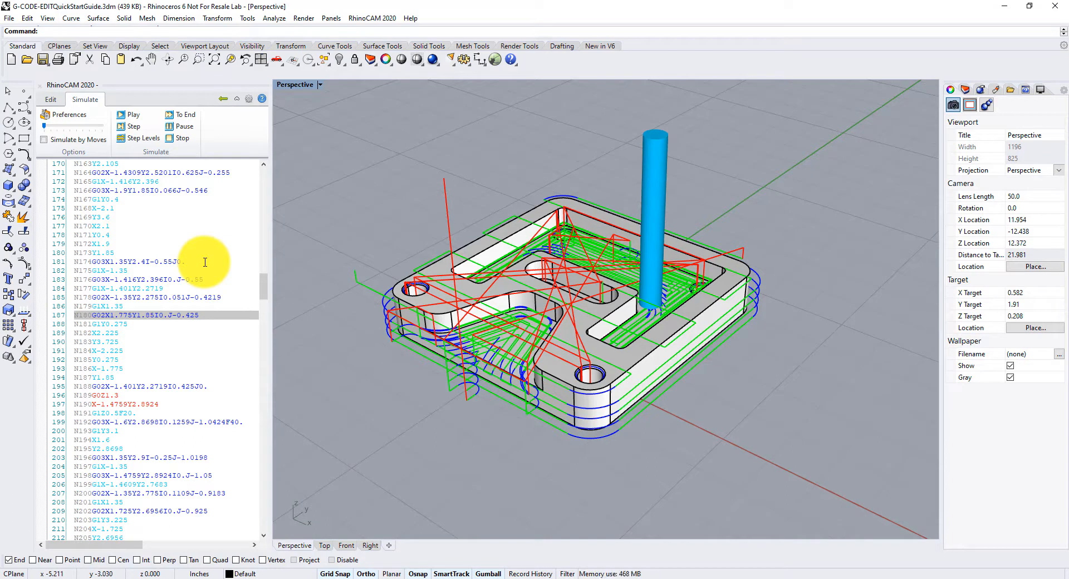
left_click(134, 128)
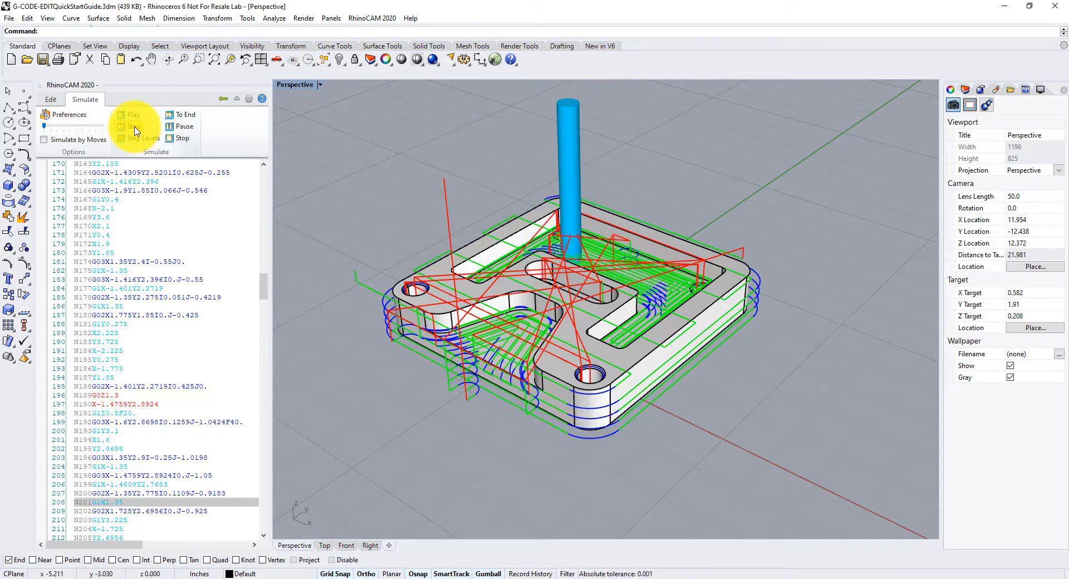
left_click(179, 116)
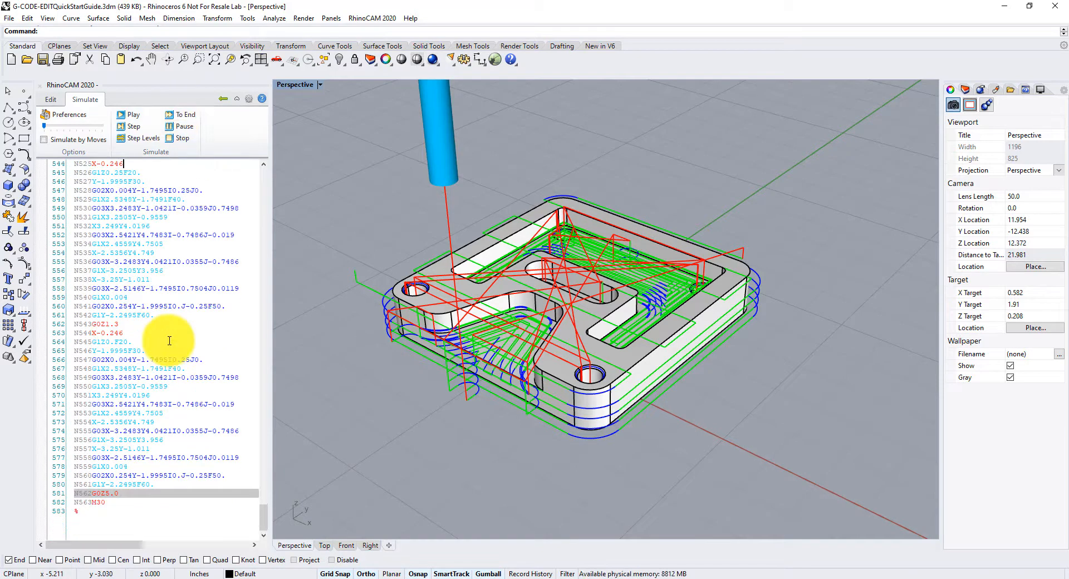
- Save the G-code from the editor, replacing the existing G-CODE-EDITQuickStartGuide.nc file
left_click(119, 493)
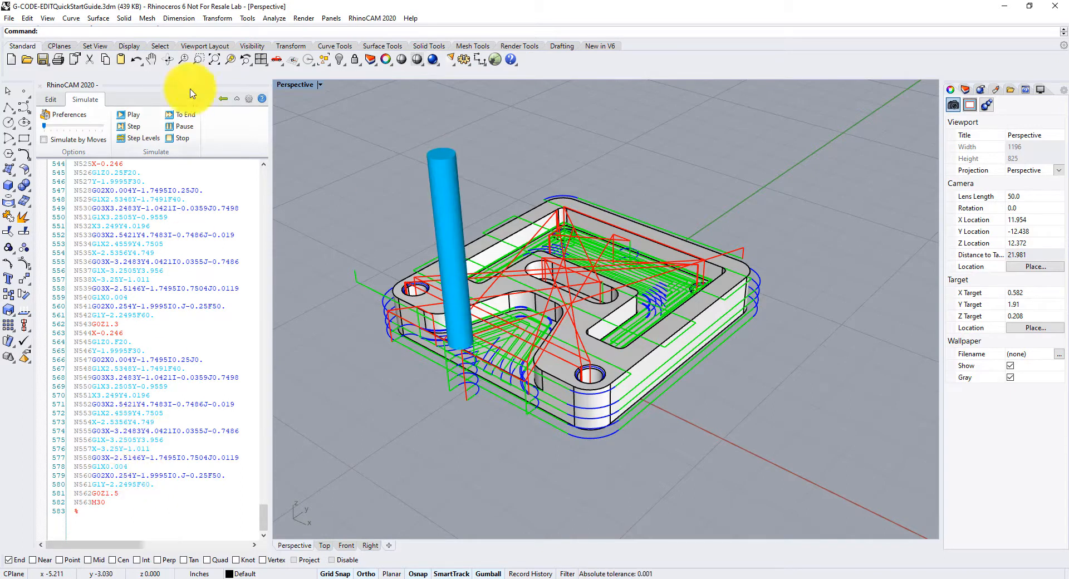
left_click(53, 100)
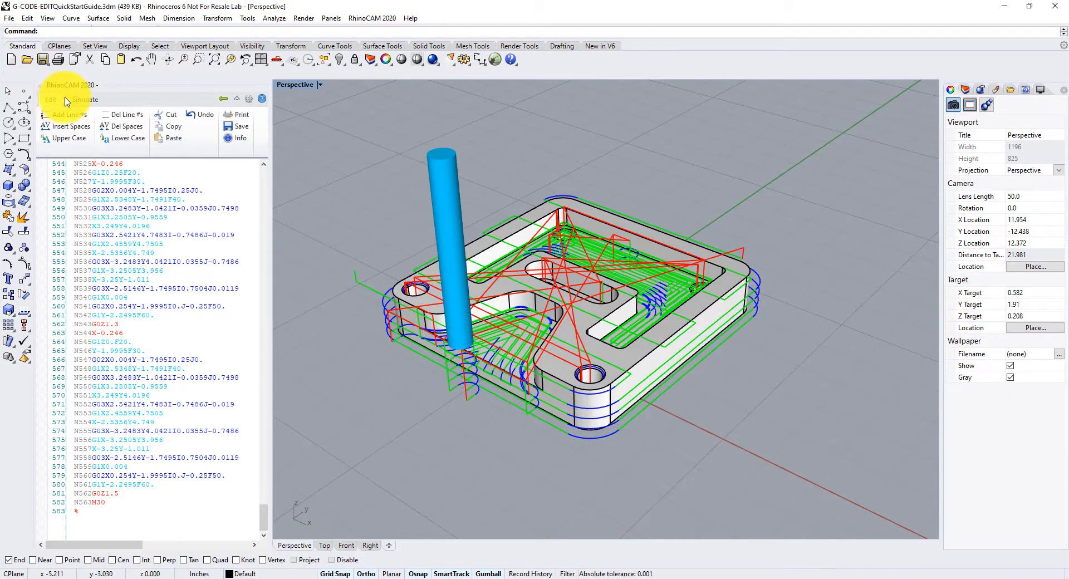
left_click(237, 126)
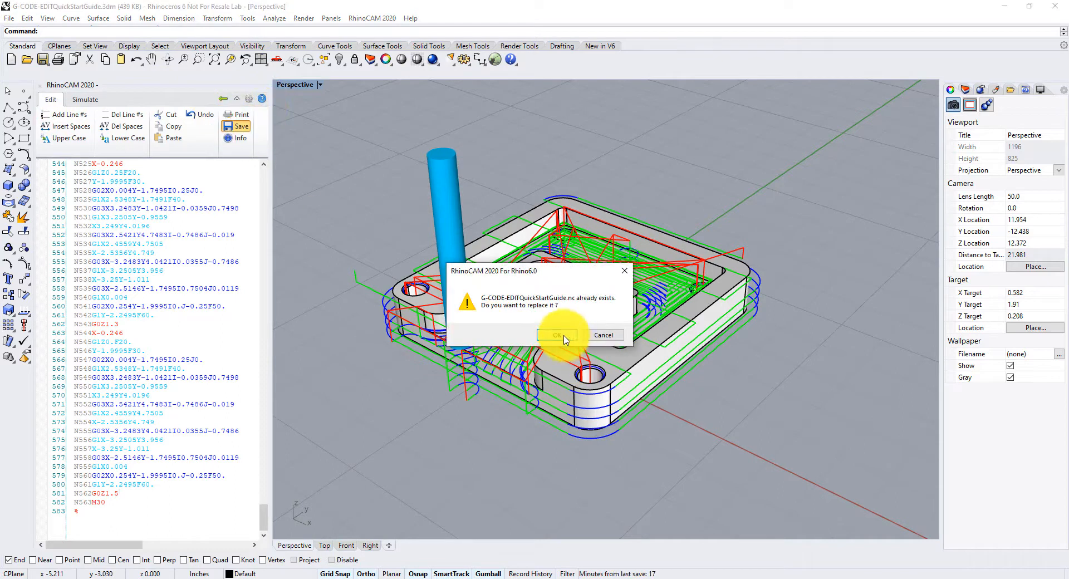
left_click(554, 335)
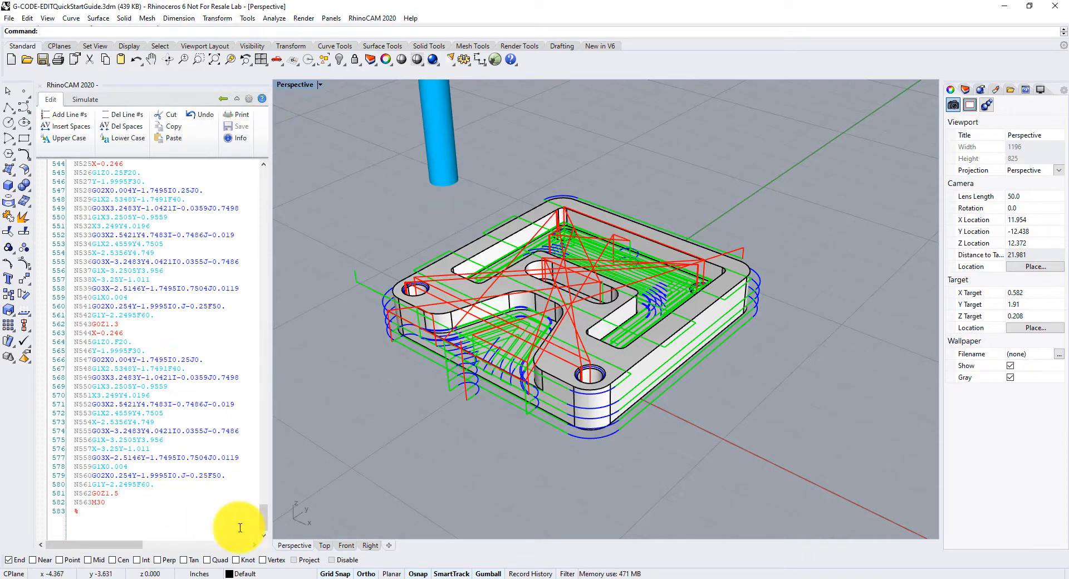
- Return to the start of the G-code listing, place the cursor on an early line, and switch to the Project tab
left_click_drag(263, 519, 245, 186)
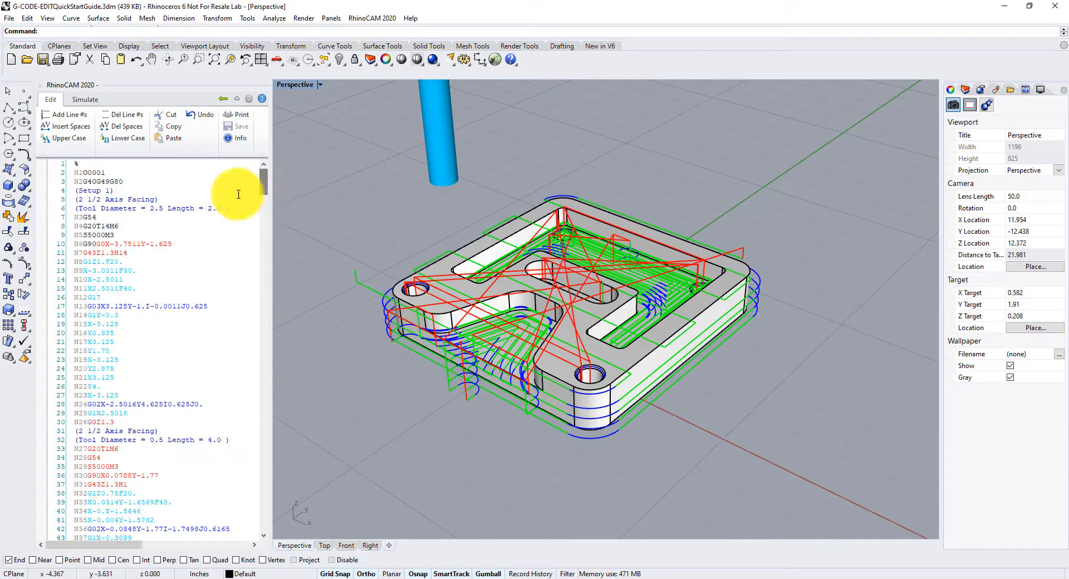
left_click(117, 290)
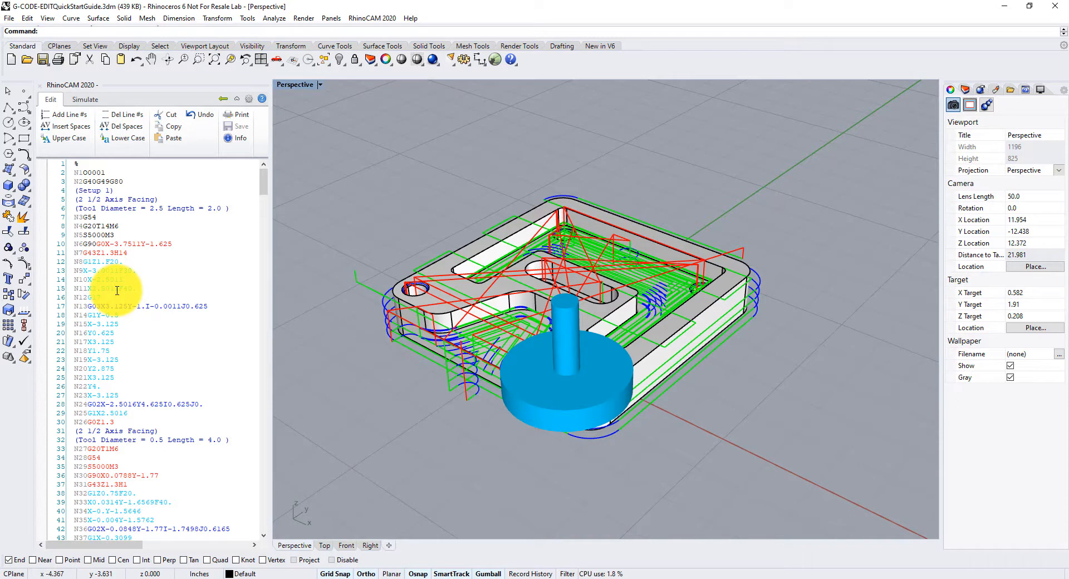
left_click(223, 99)
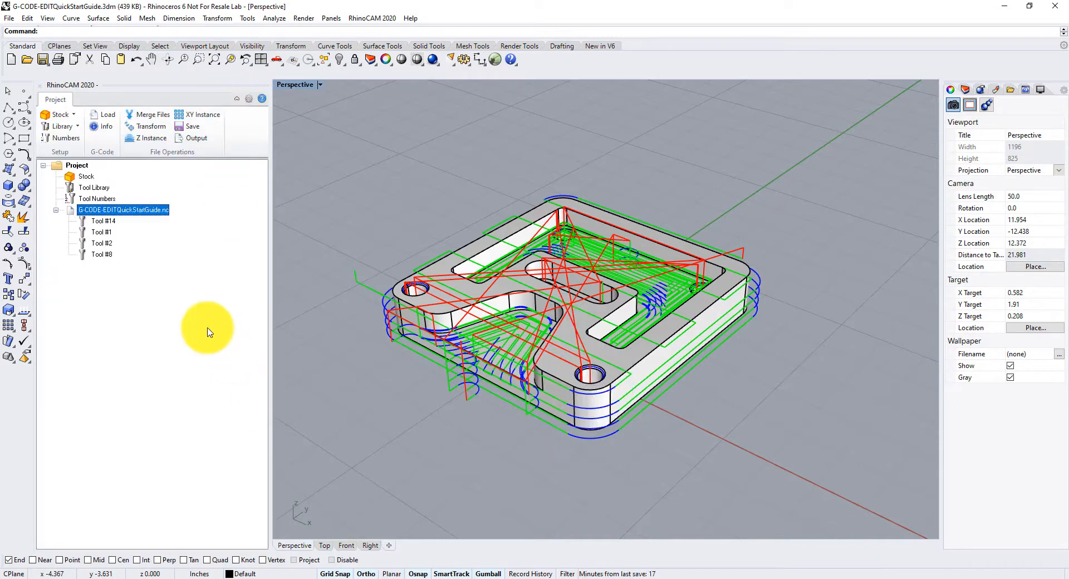
- Create a box stock with corner at -3, -1.5, 0 and dimensions 6 by 6 by 1
left_click(72, 118)
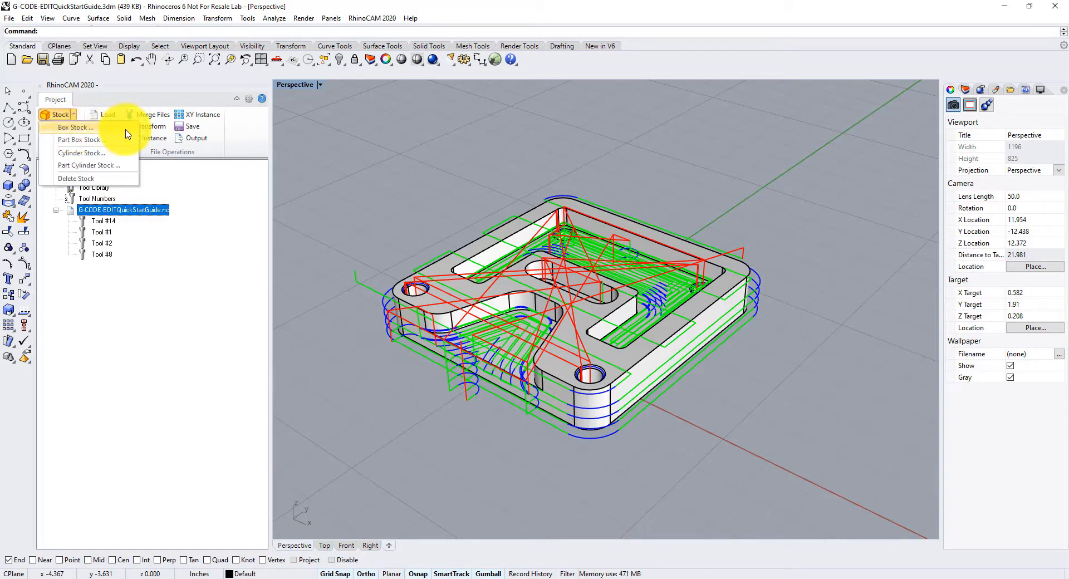
left_click_drag(143, 105, 239, 161)
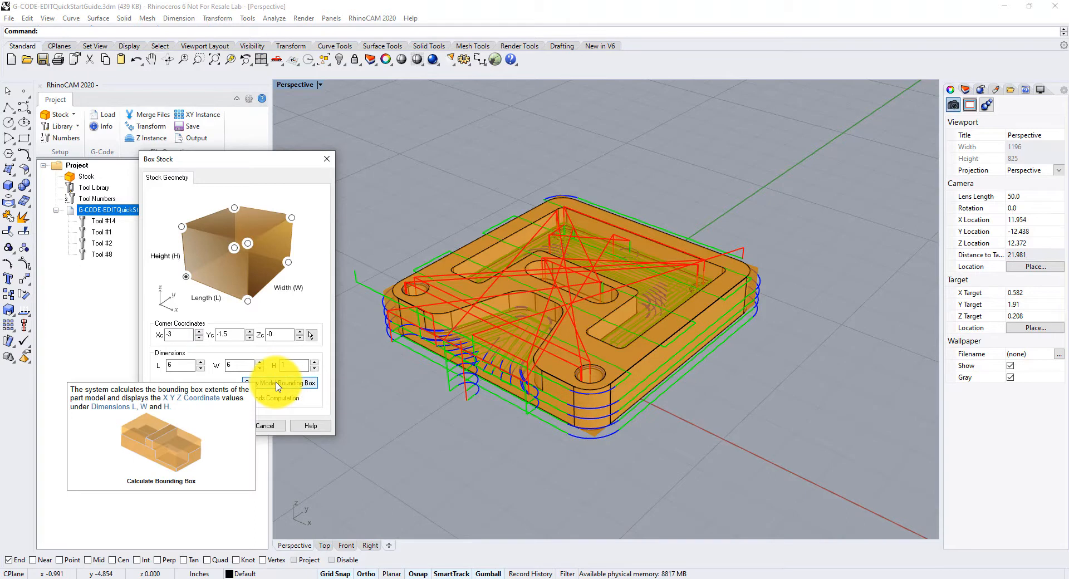
mouse_move(560, 432)
right_mouse_down()
mouse_move(562, 368)
mouse_move(509, 363)
mouse_move(489, 318)
mouse_move(500, 225)
mouse_move(479, 453)
mouse_move(503, 475)
mouse_move(568, 436)
mouse_move(543, 430)
right_mouse_up()
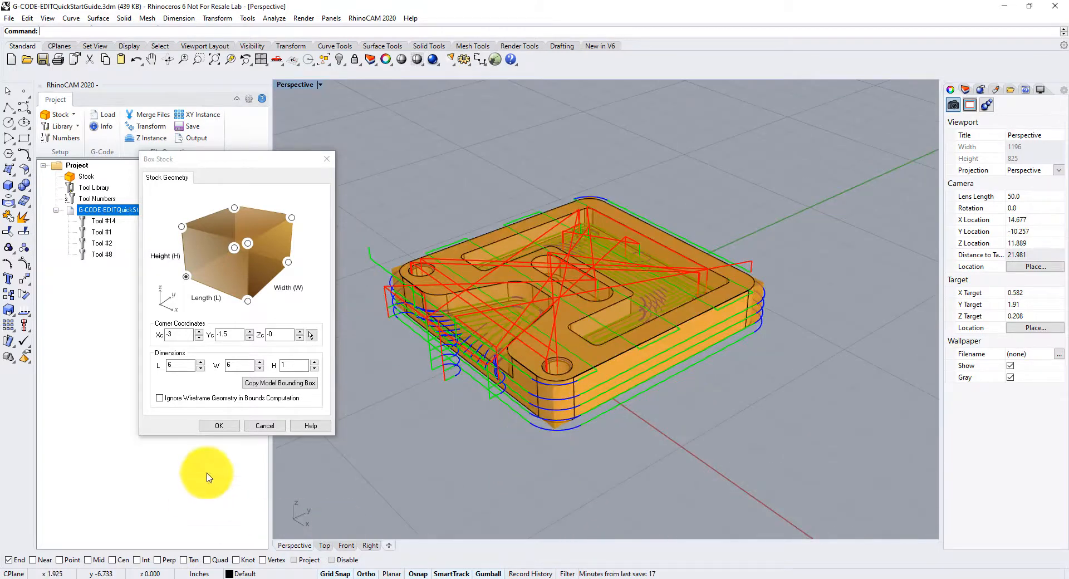
left_click(220, 426)
mouse_move(585, 358)
right_mouse_down()
mouse_move(496, 446)
mouse_move(516, 265)
mouse_move(499, 308)
mouse_move(499, 461)
mouse_move(611, 445)
mouse_move(625, 369)
mouse_move(601, 376)
mouse_move(597, 358)
right_mouse_up()
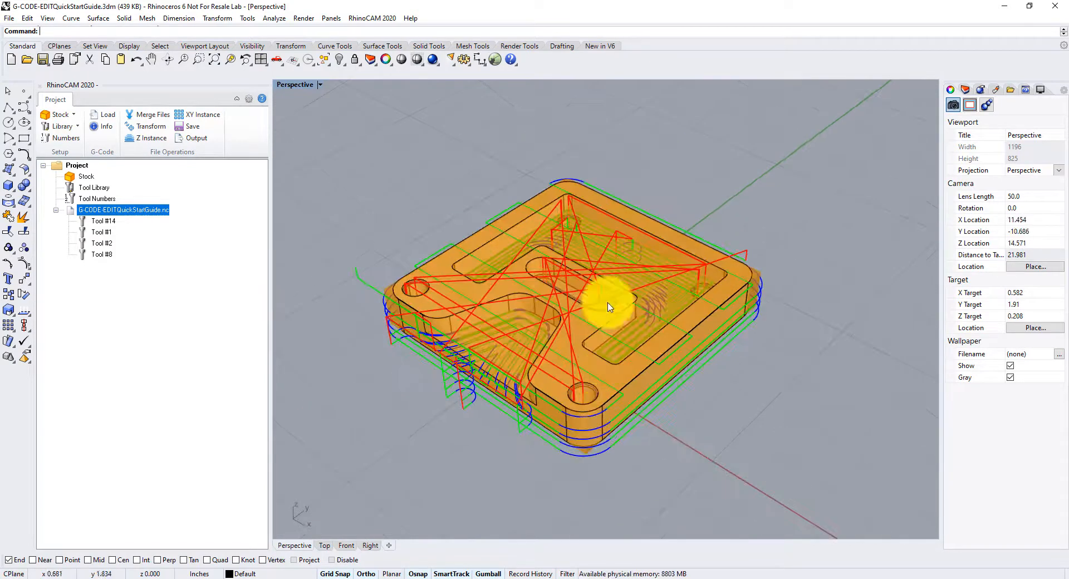
- Reopen the Box Stock settings and set the stock height to 1.15
scroll(548, 269, "up", 2)
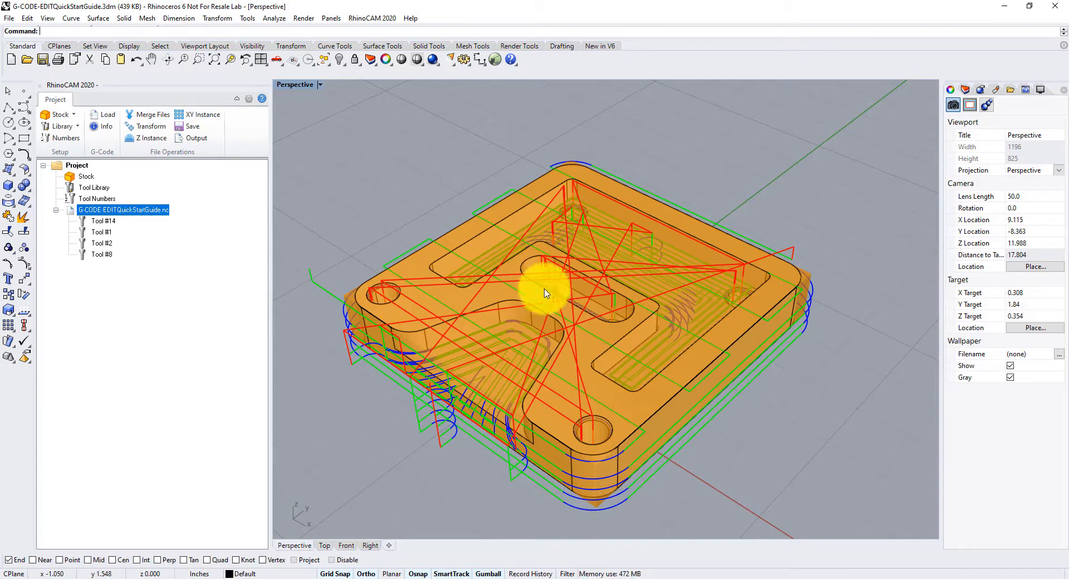
left_click(495, 308)
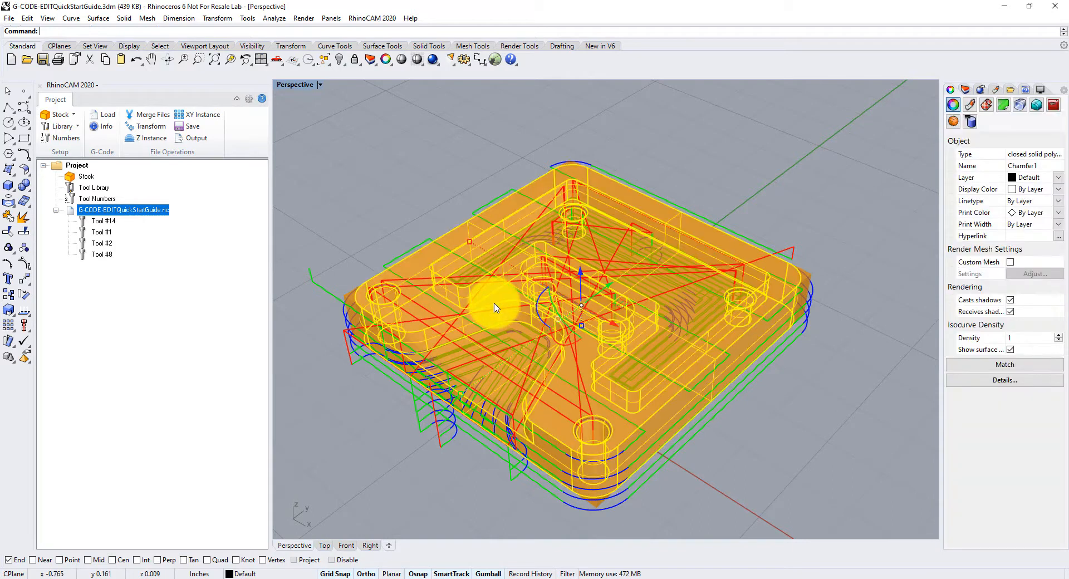
key("Escape")
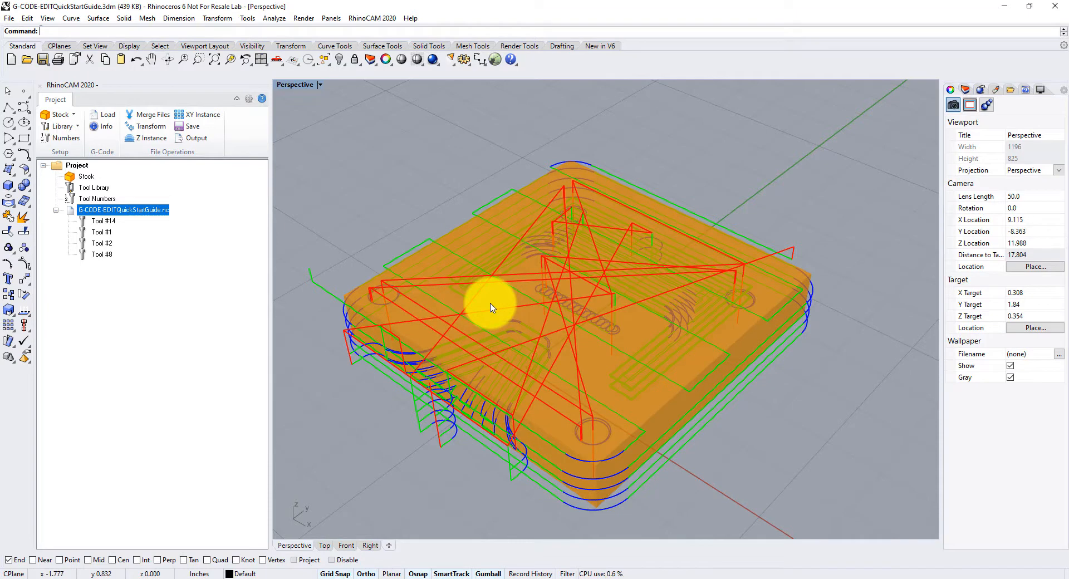
right_click_drag(673, 329, 718, 318)
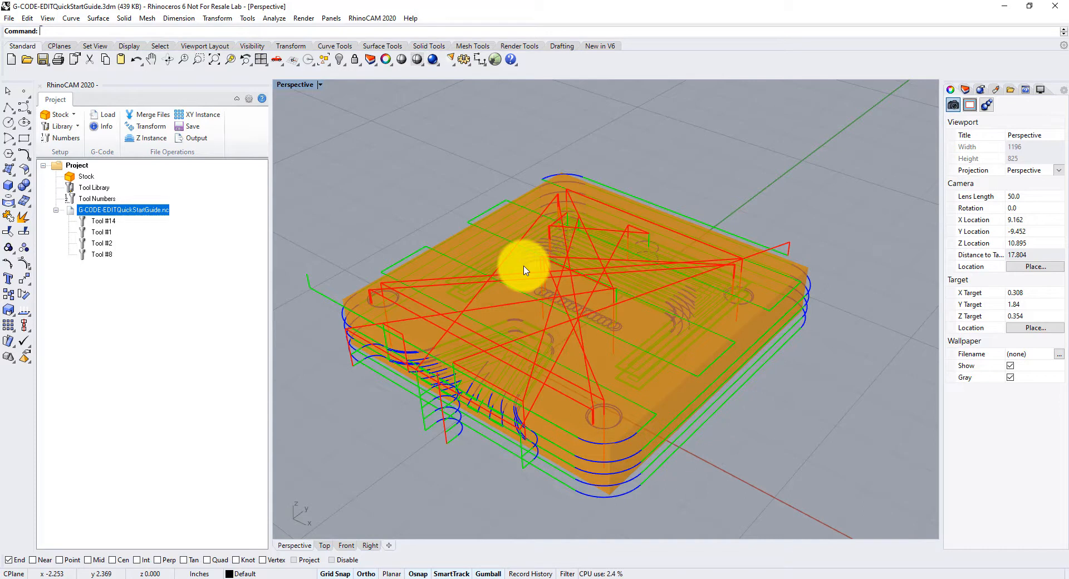
left_click(70, 115)
left_click(82, 127)
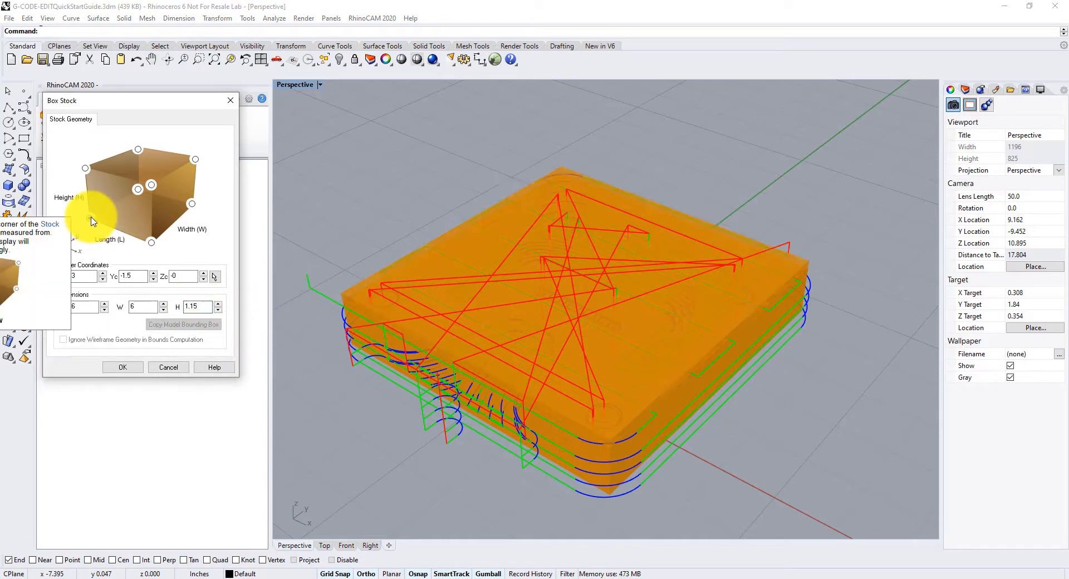
right_click_drag(510, 388, 440, 374)
left_click(119, 367)
mouse_move(602, 315)
right_mouse_down()
mouse_move(588, 332)
mouse_move(594, 322)
right_mouse_up()
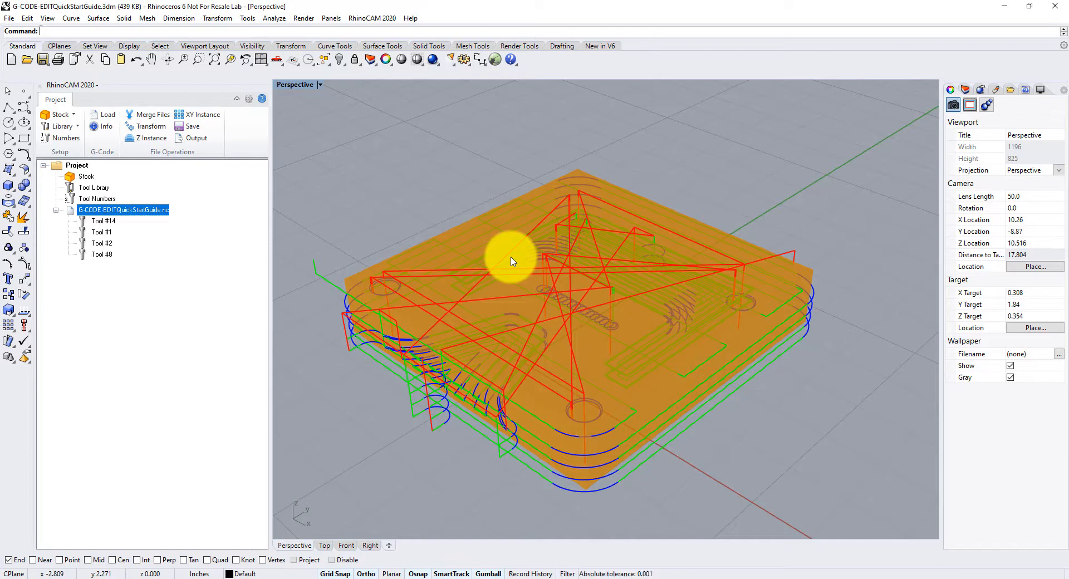
- Start simulating the G-code file from the project tree
right_click(143, 212)
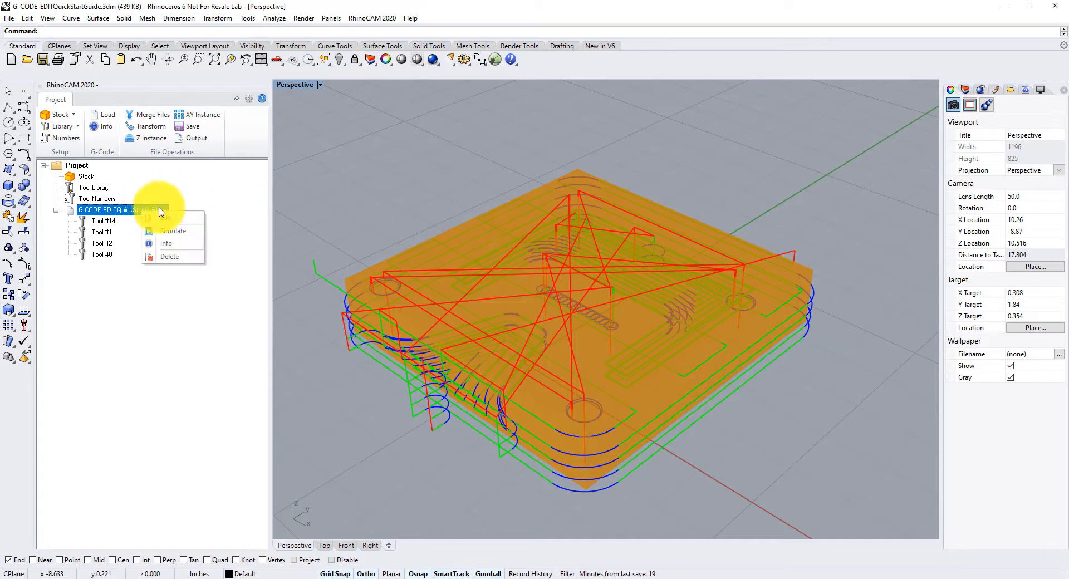
left_click(189, 234)
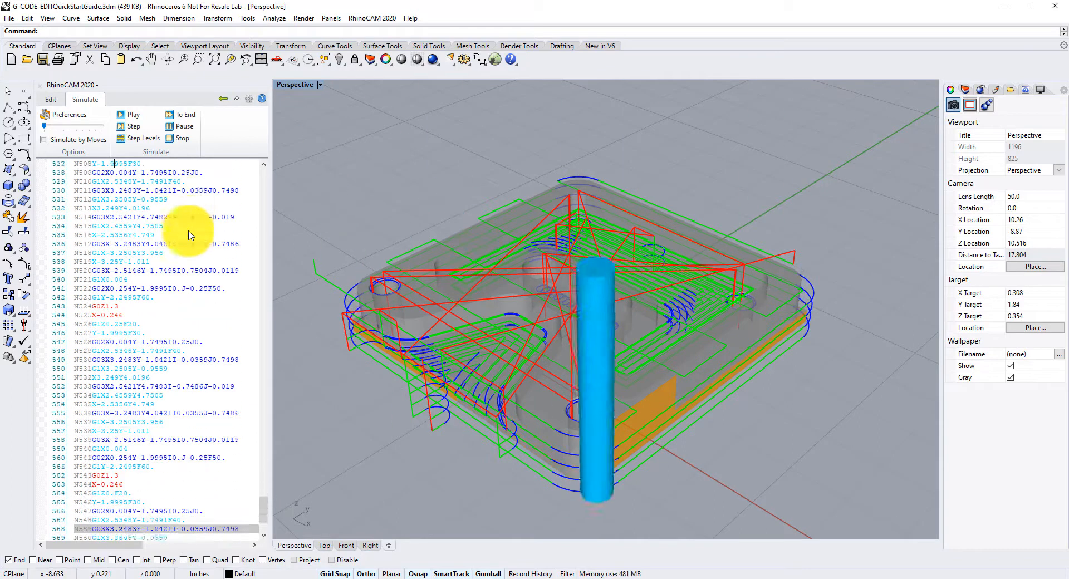
mouse_move(607, 426)
right_mouse_down()
mouse_move(612, 434)
mouse_move(553, 282)
mouse_move(559, 210)
mouse_move(537, 275)
mouse_move(573, 425)
mouse_move(613, 443)
mouse_move(606, 436)
right_mouse_up()
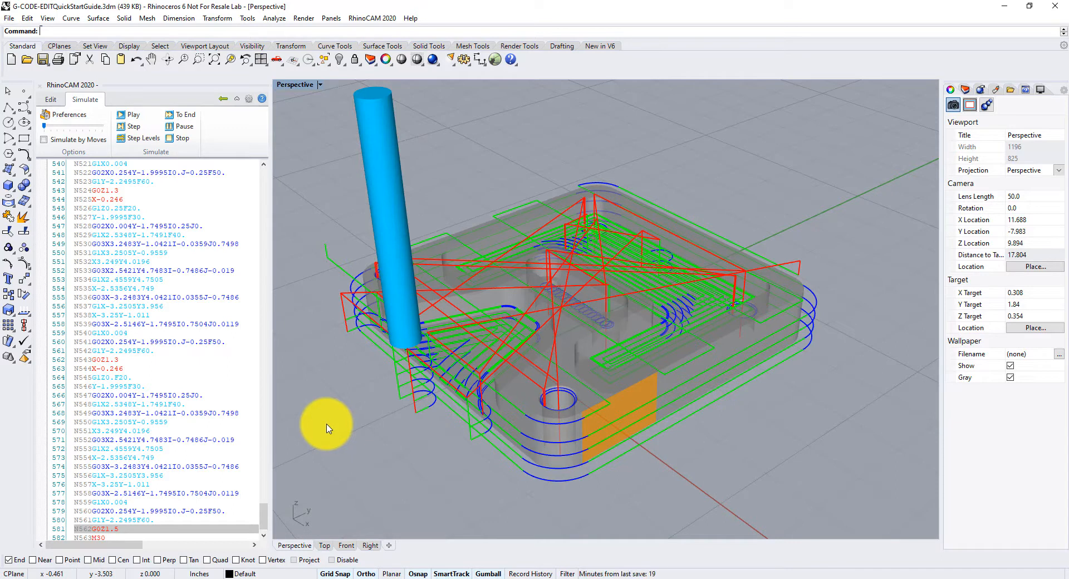
- Restart the simulation from the top of the G-code, pause it, and move the cursor up a few lines
scroll(210, 479, "up", 9)
left_click_drag(267, 506, 265, 174)
left_click(129, 170)
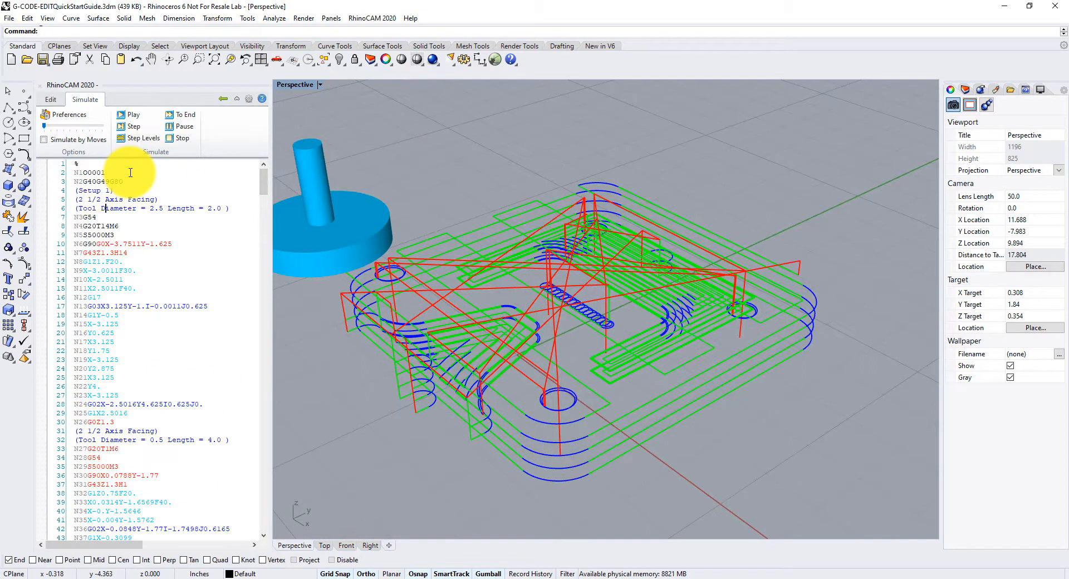
left_click(180, 125)
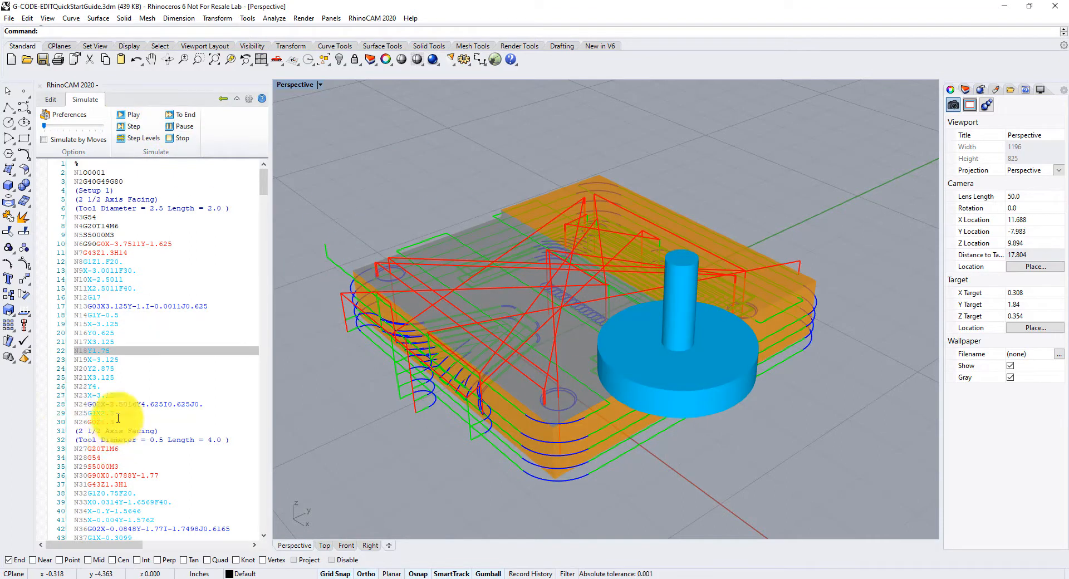
key("Up")
key("Up")
key("Up")
key("Up")
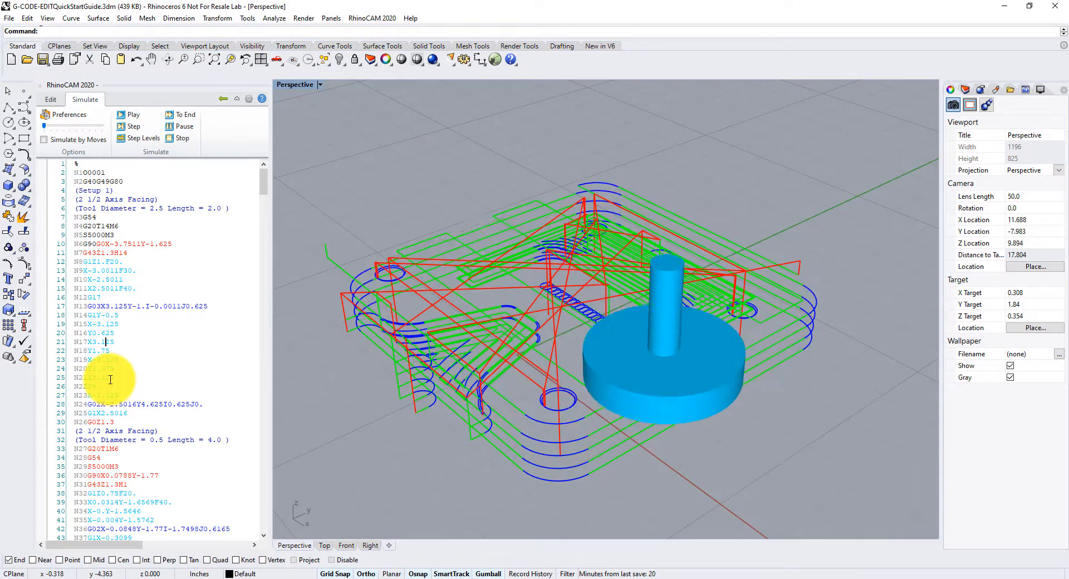
- Step and pause the simulation, then play it again from the first G-code line
left_click(136, 126)
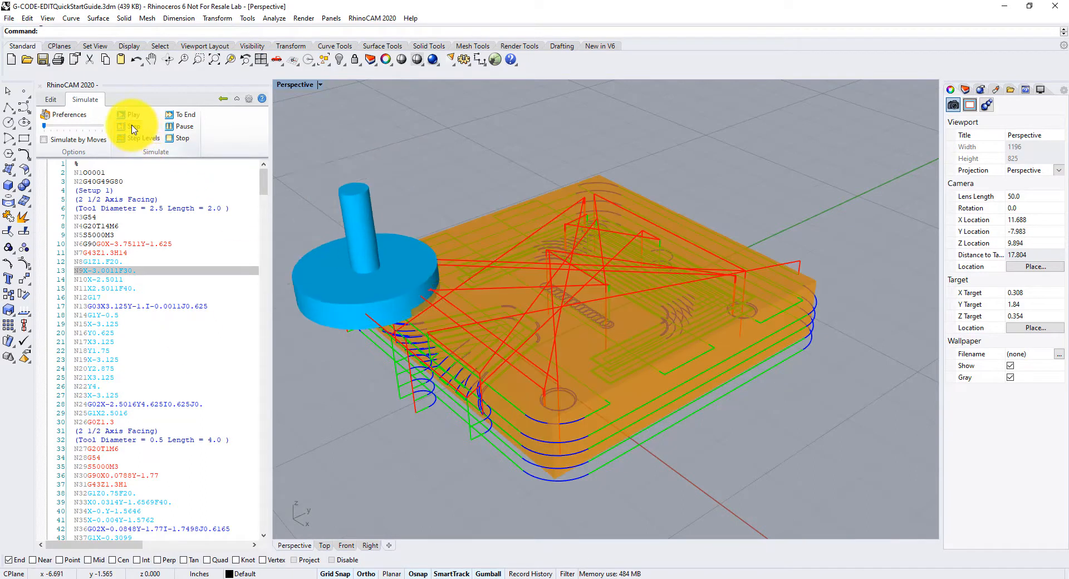
left_click(168, 127)
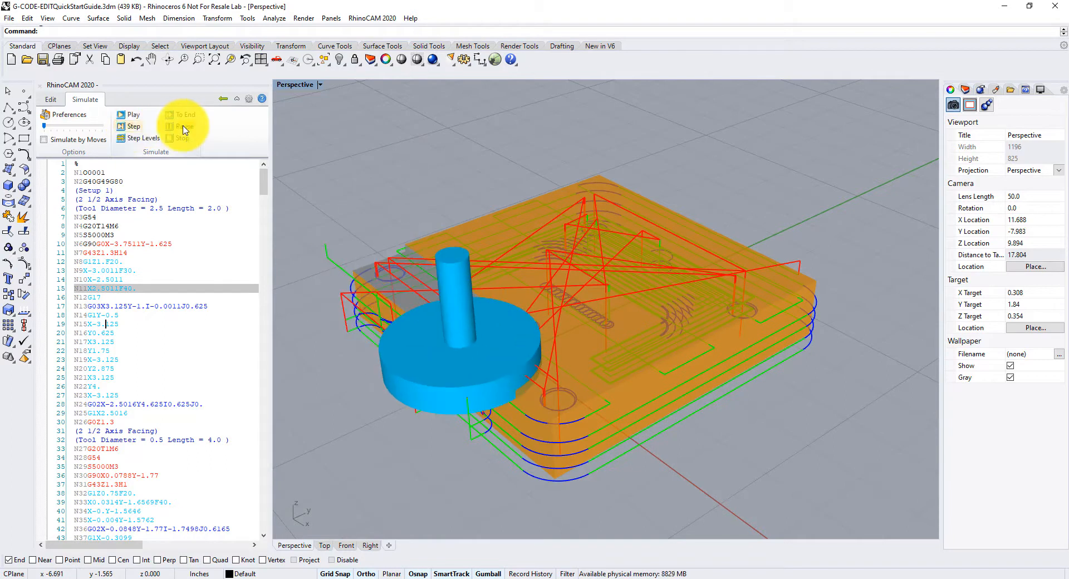
left_click(133, 115)
left_click(139, 127)
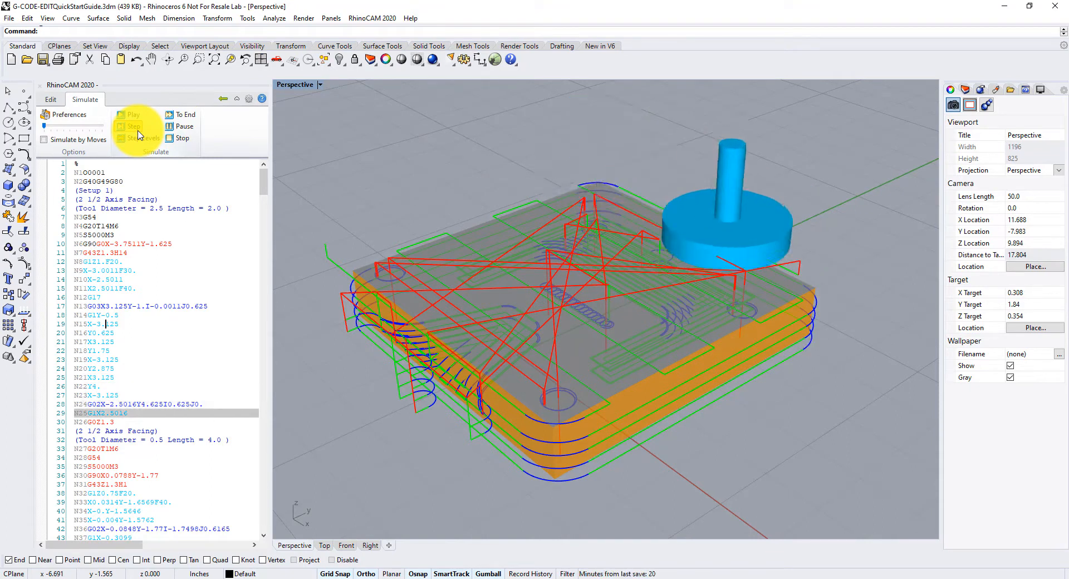
left_click(85, 163)
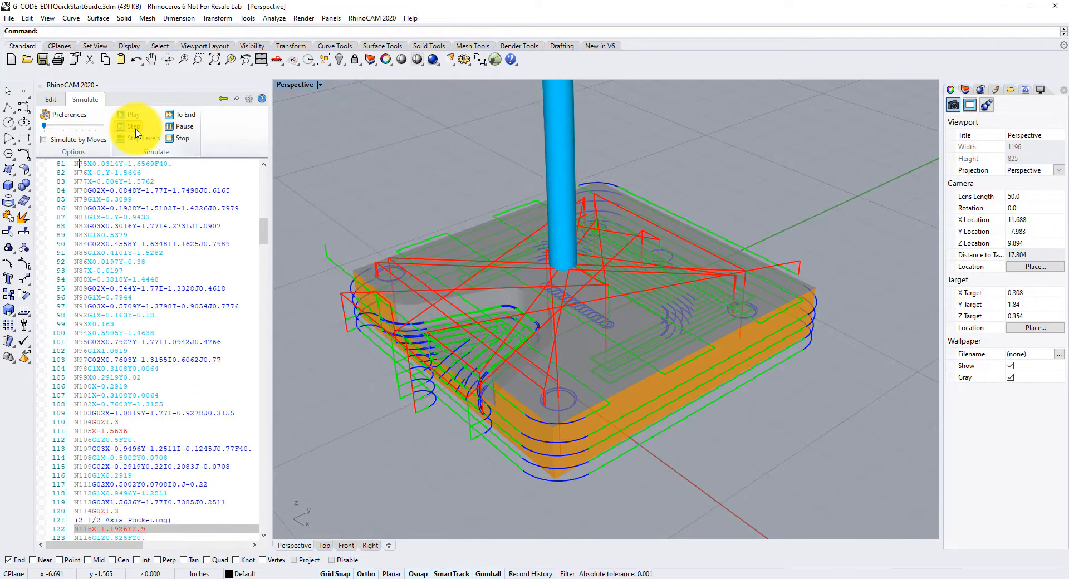
- Zoom in on the machining and back out to watch the stock being cut
scroll(610, 216, "up", 14)
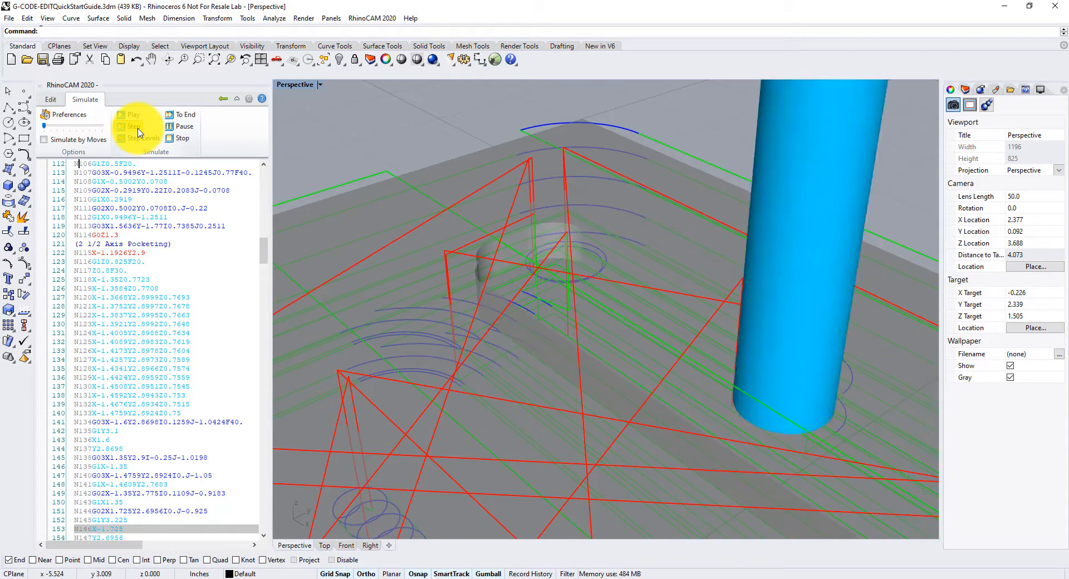
scroll(454, 234, "down", 15)
scroll(374, 276, "up", 3)
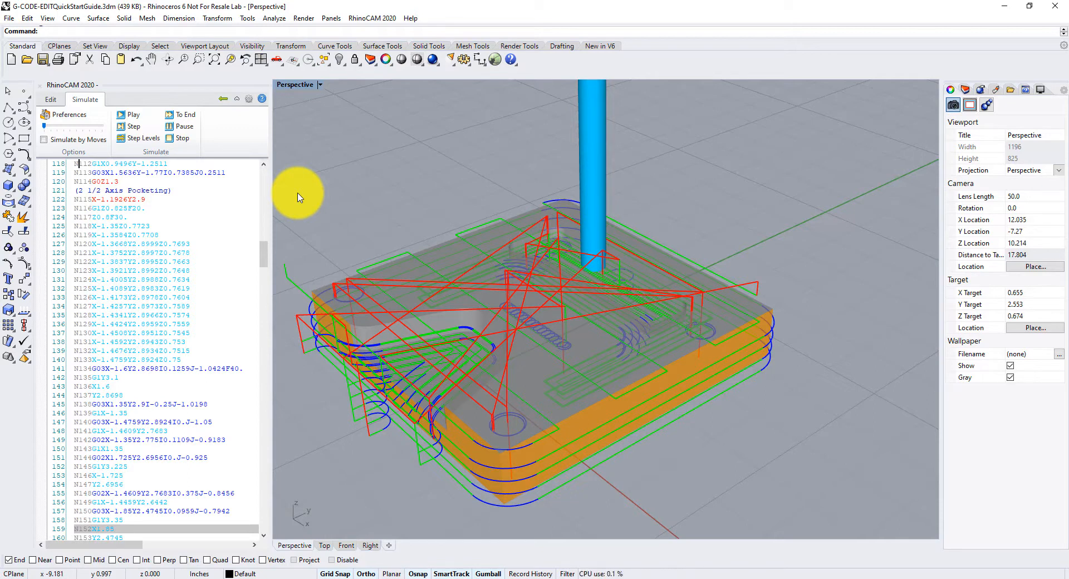
- Open the information summary for the G-code file and close it
left_click(51, 100)
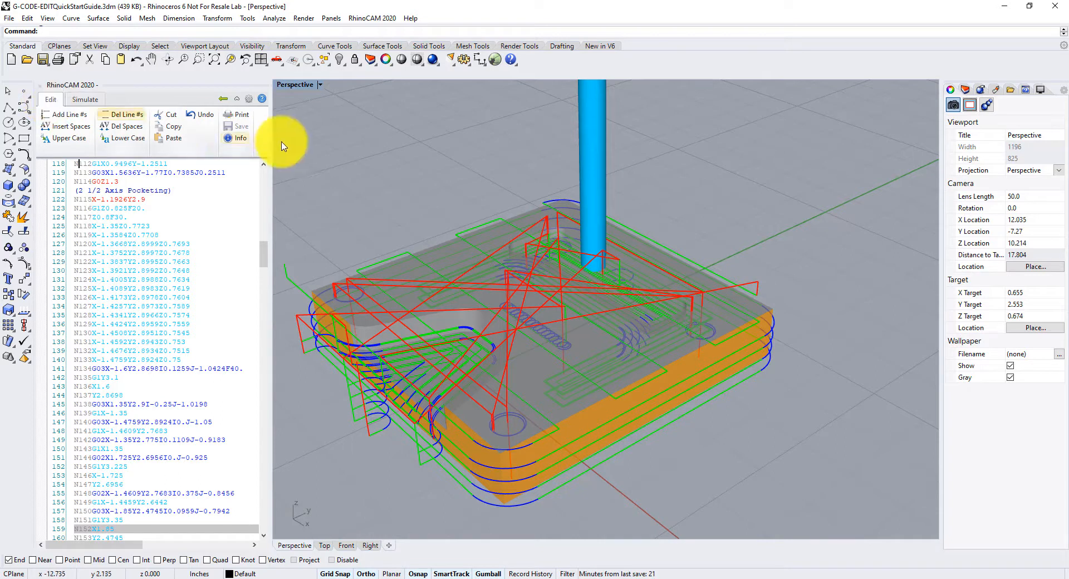
left_click(234, 138)
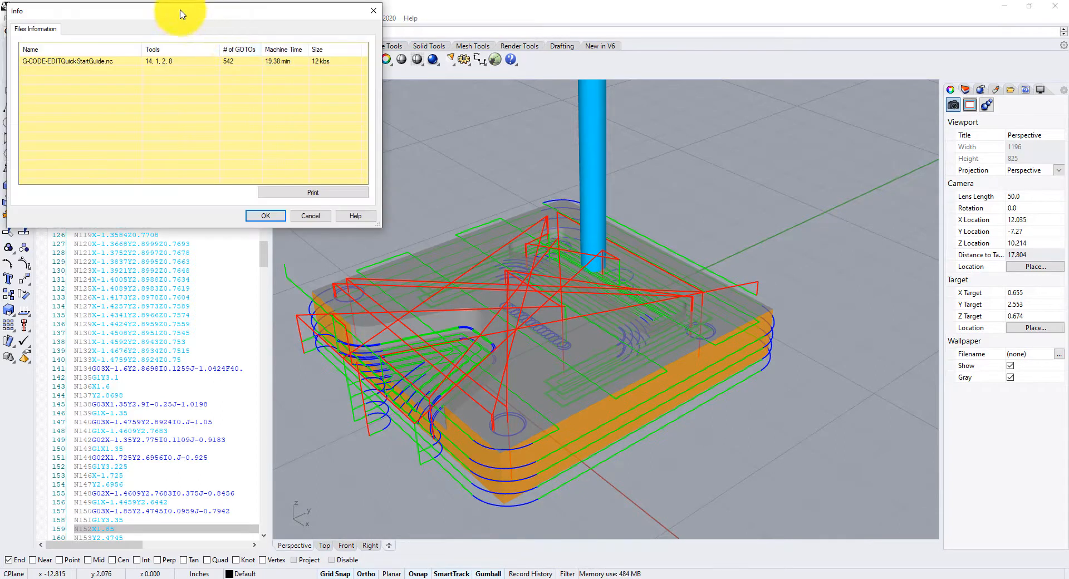
left_click_drag(177, 11, 361, 107)
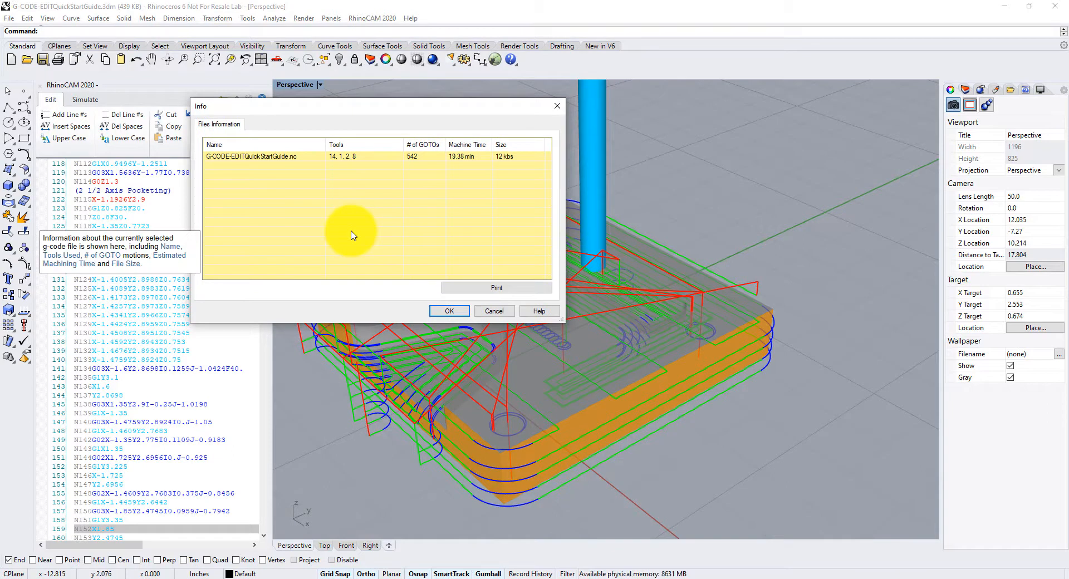
left_click(213, 157)
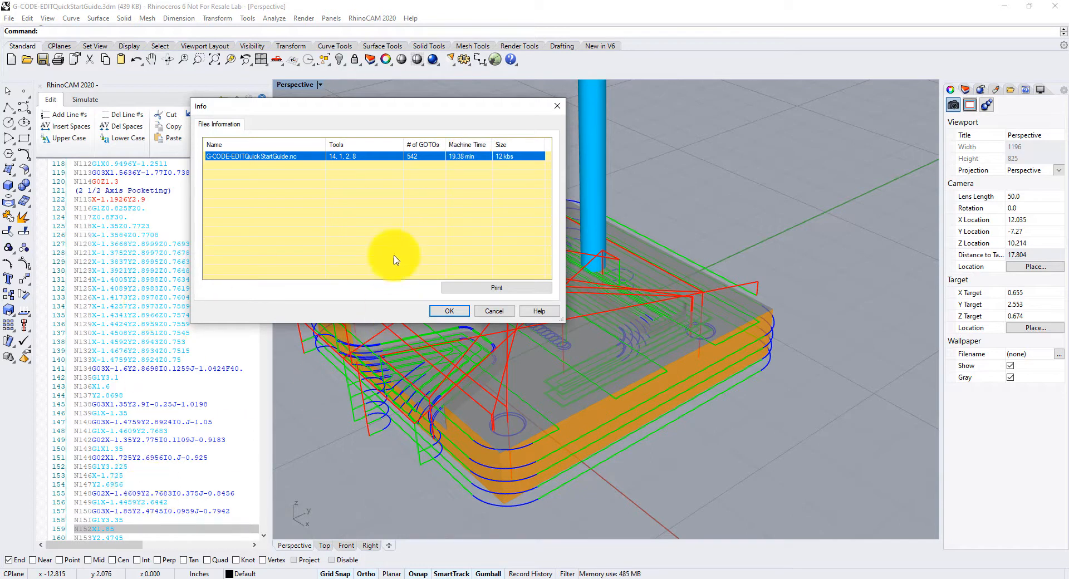
left_click(140, 212)
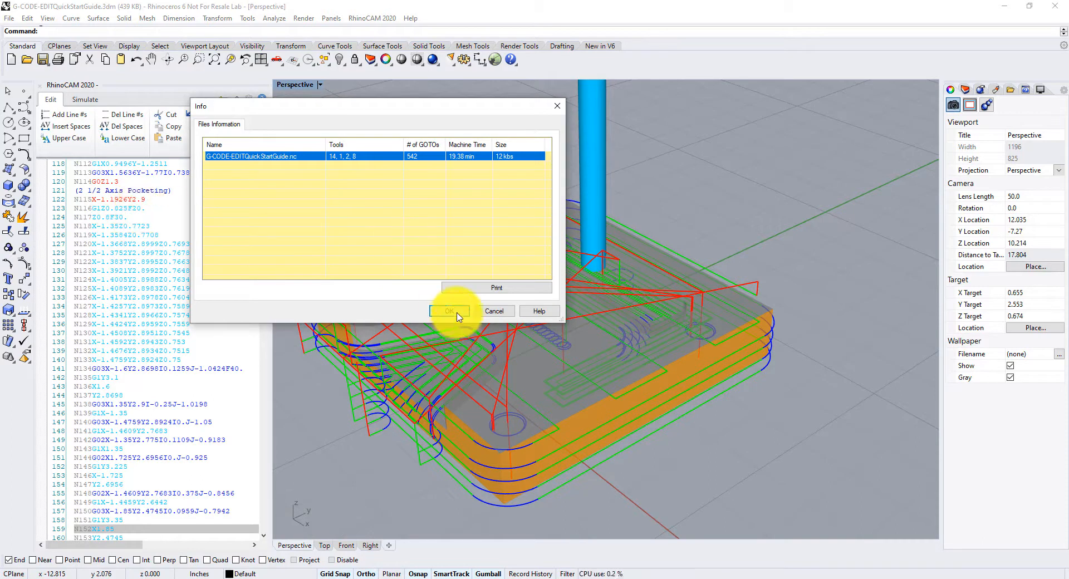
left_click(449, 311)
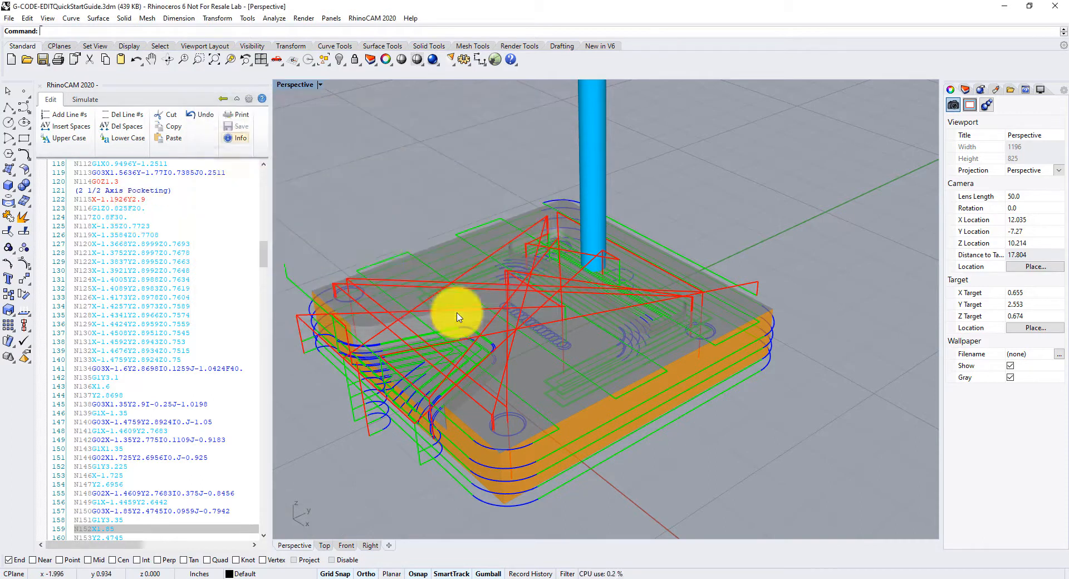
- Review the Text Editor, Toolpath and Simulation pages of the editor preferences, then close them
left_click(251, 100)
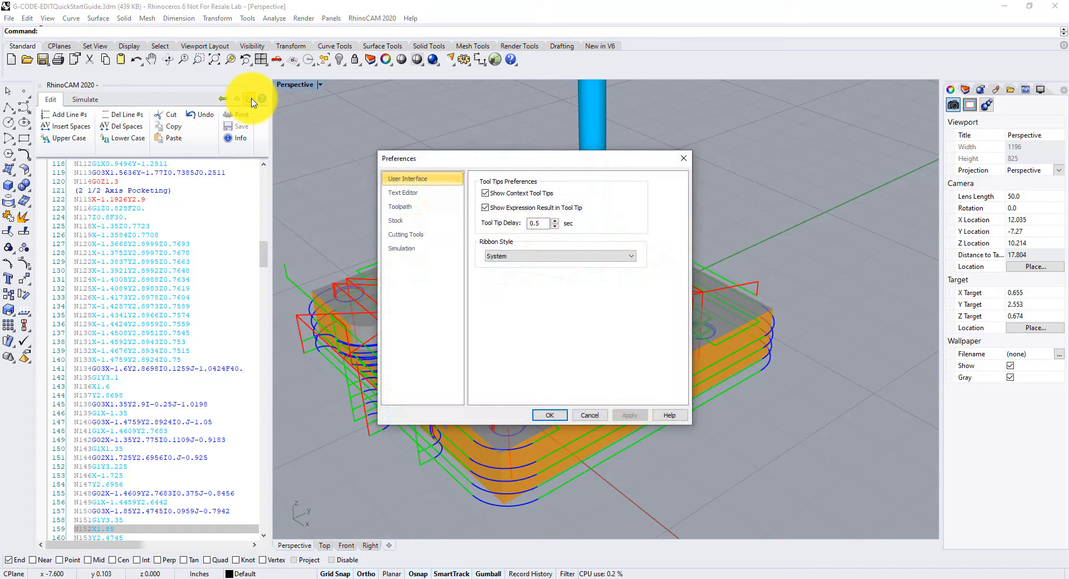
left_click(413, 194)
left_click(413, 208)
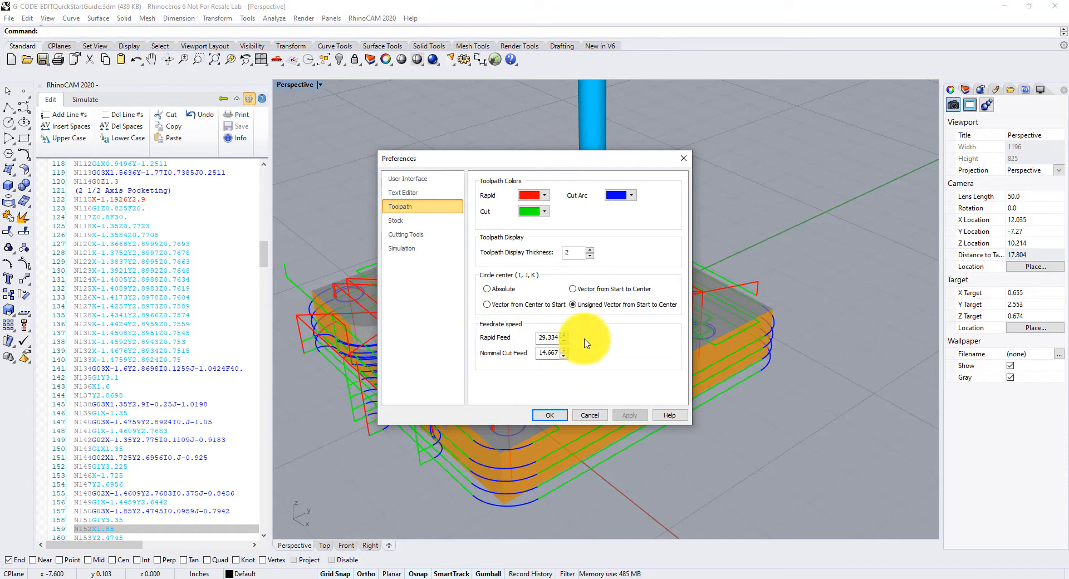
left_click(409, 248)
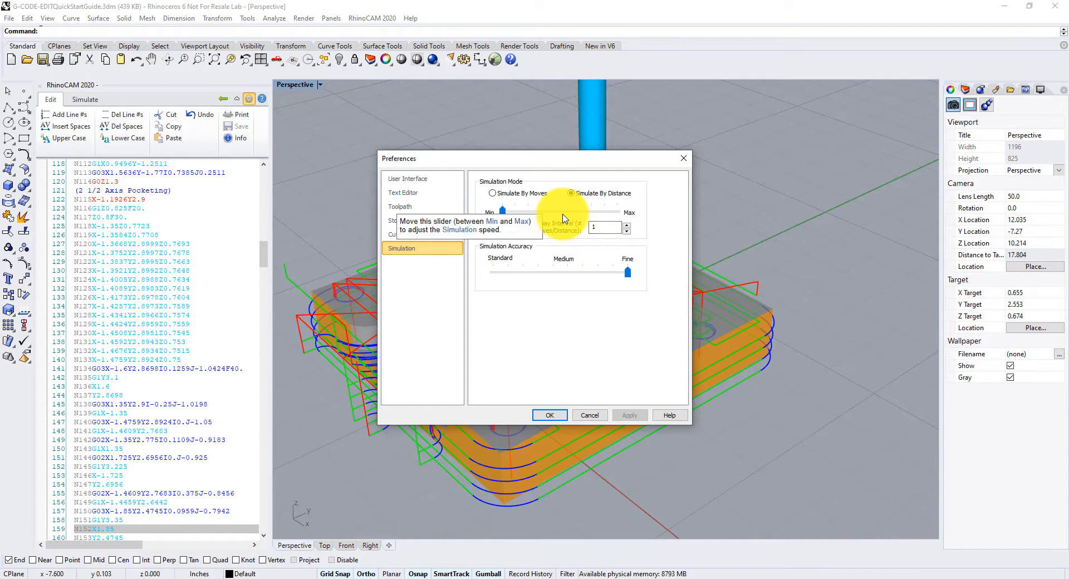
left_click(549, 416)
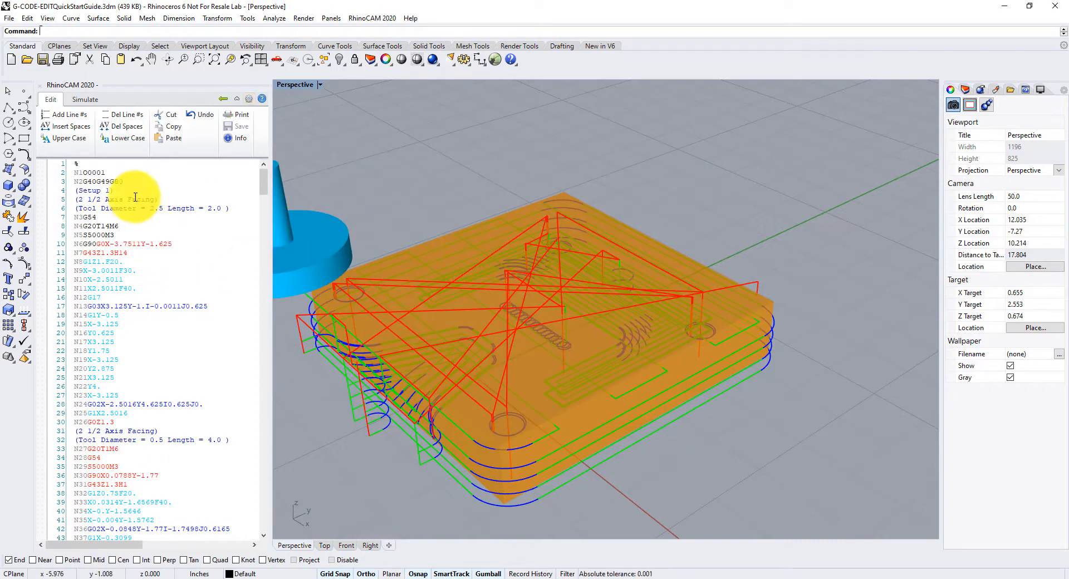
- Return to the project view and open the Info summary for the G-code file, then close it
left_click(222, 99)
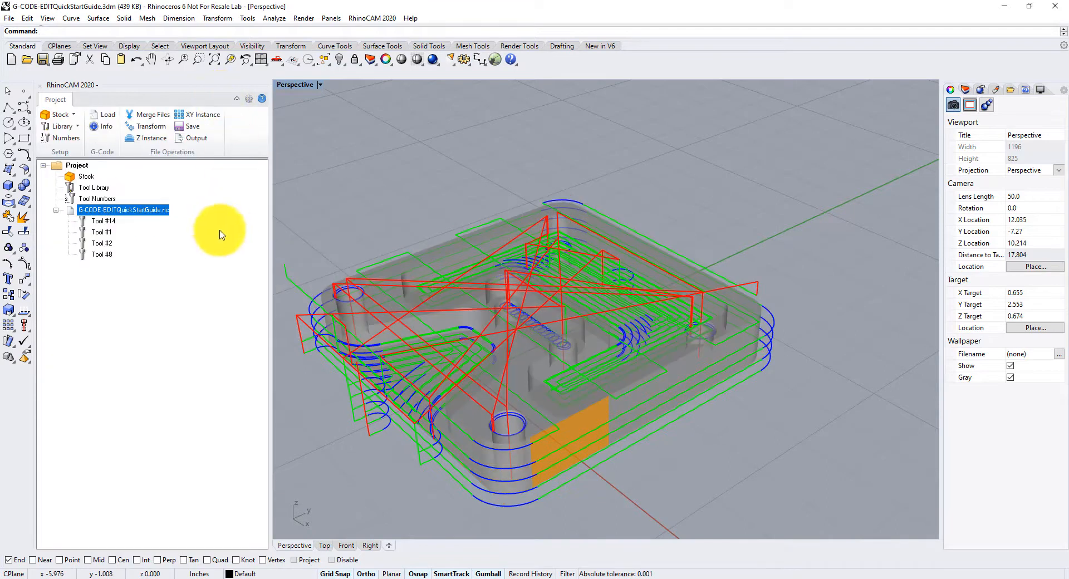
left_click(105, 132)
left_click_drag(157, 11, 374, 123)
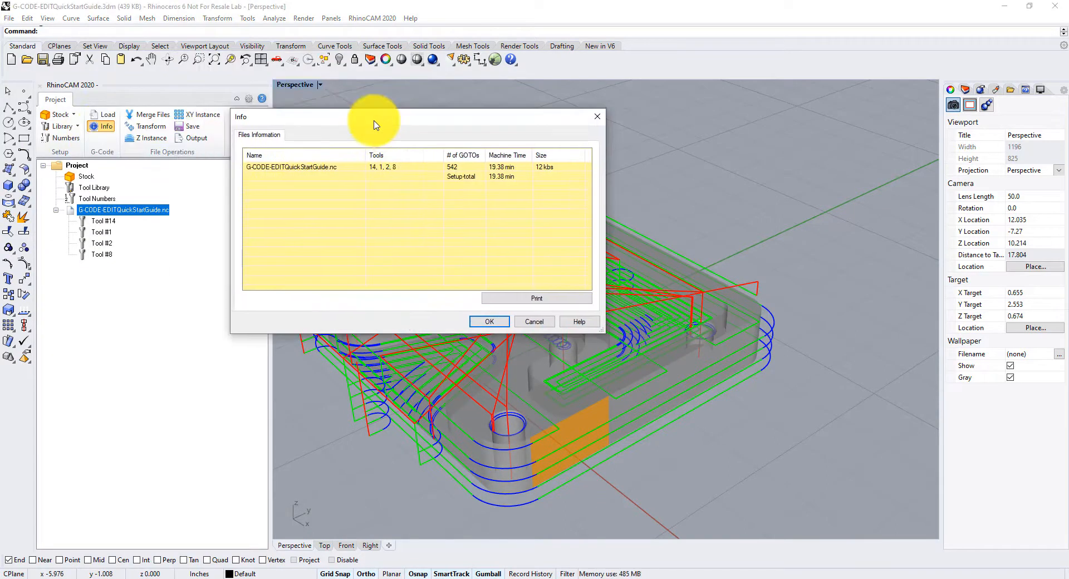
left_click(538, 323)
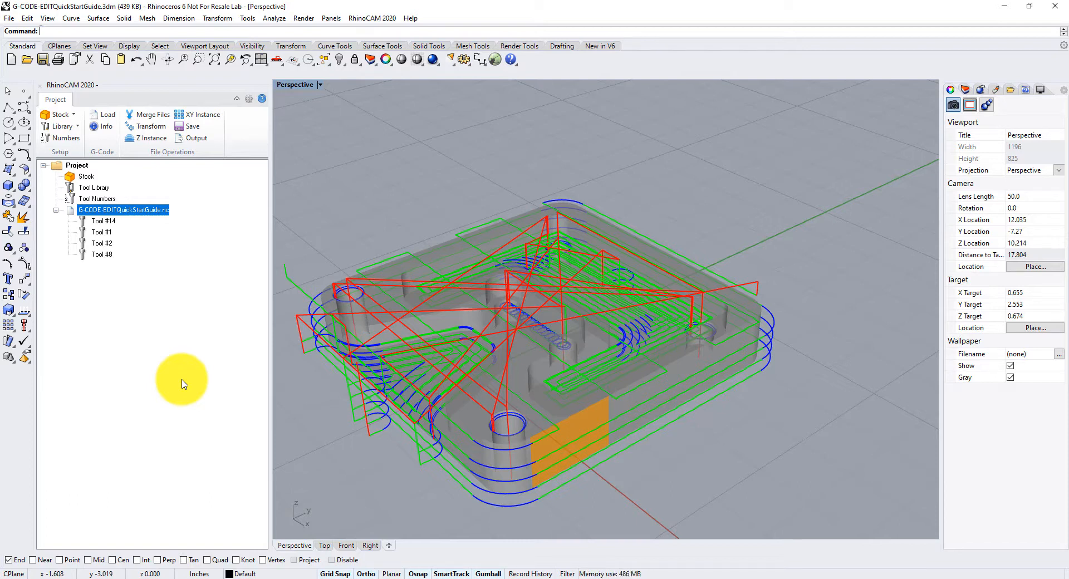
- Reopen the G-code file in the editor from the project tree
left_click(215, 59)
scroll(615, 465, "up", 3)
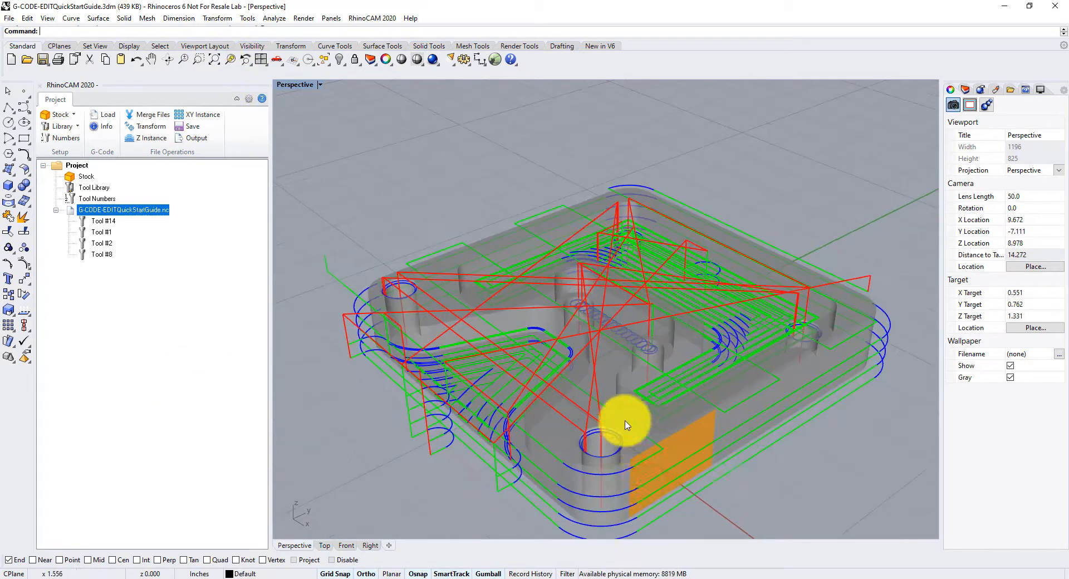
scroll(626, 471, "up", 2)
scroll(630, 473, "down", 4)
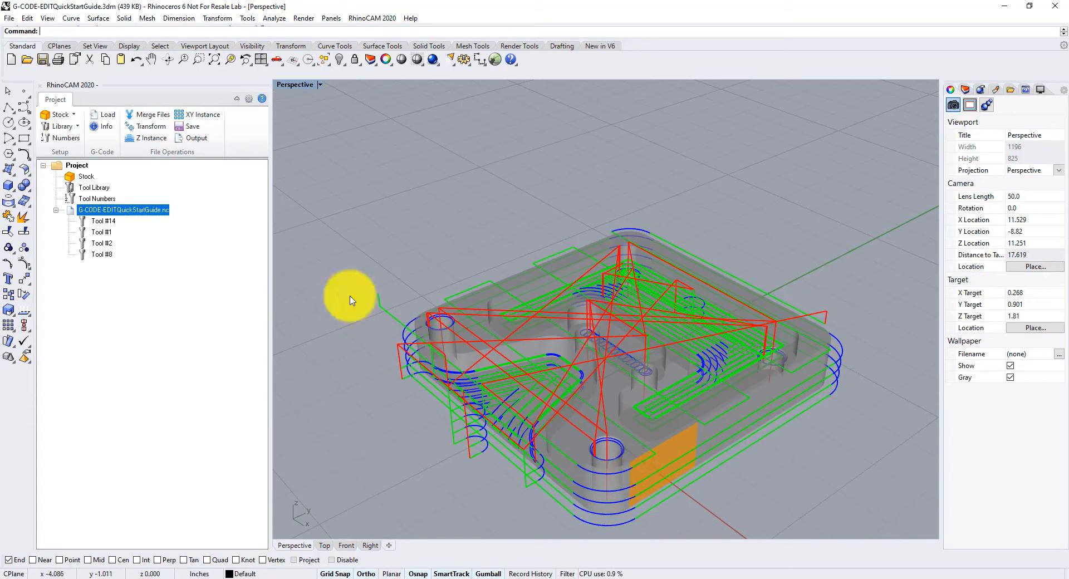
right_click(156, 214)
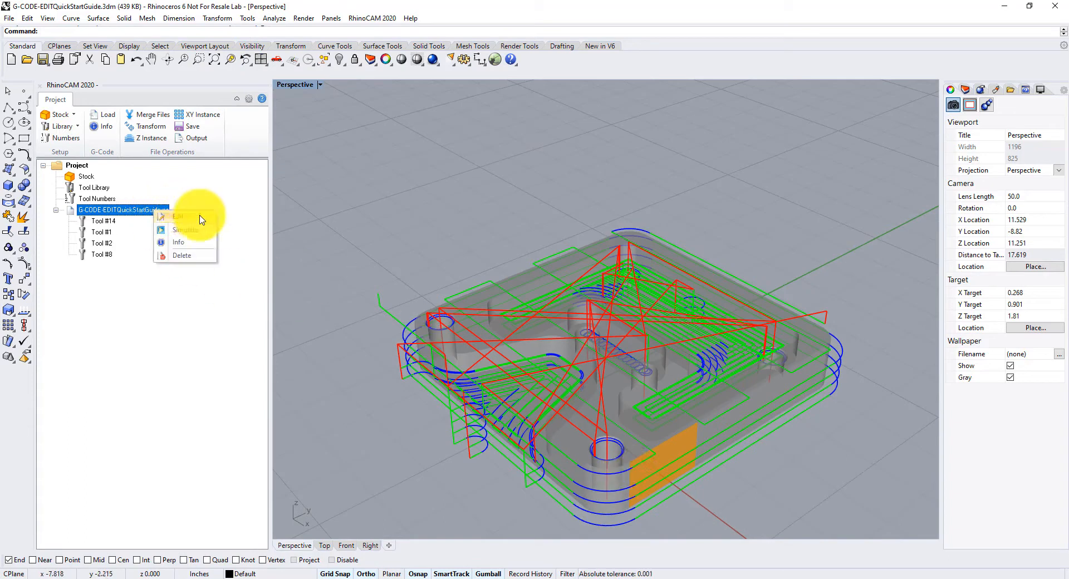
left_click(201, 216)
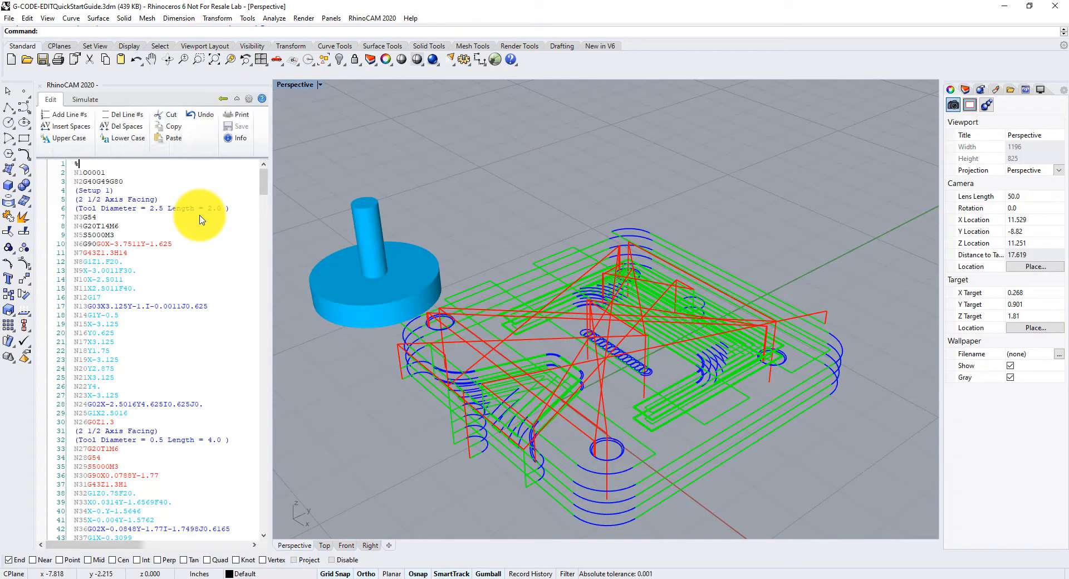
- Jump through the G-code to tool-change, top and spindle lines using the editor's navigation commands
right_click(127, 192)
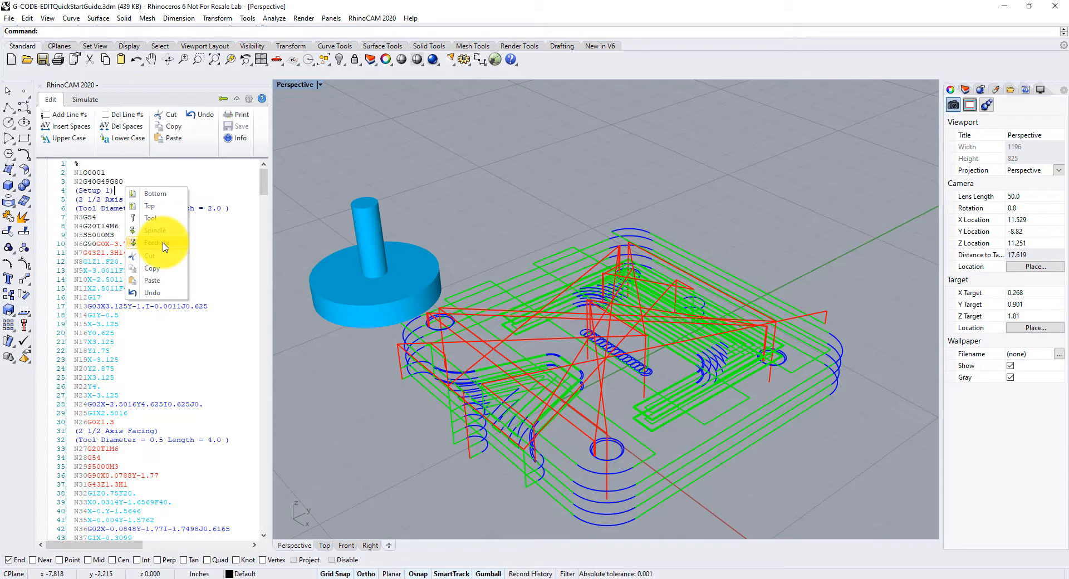
left_click(158, 218)
right_click(149, 233)
left_click(180, 260)
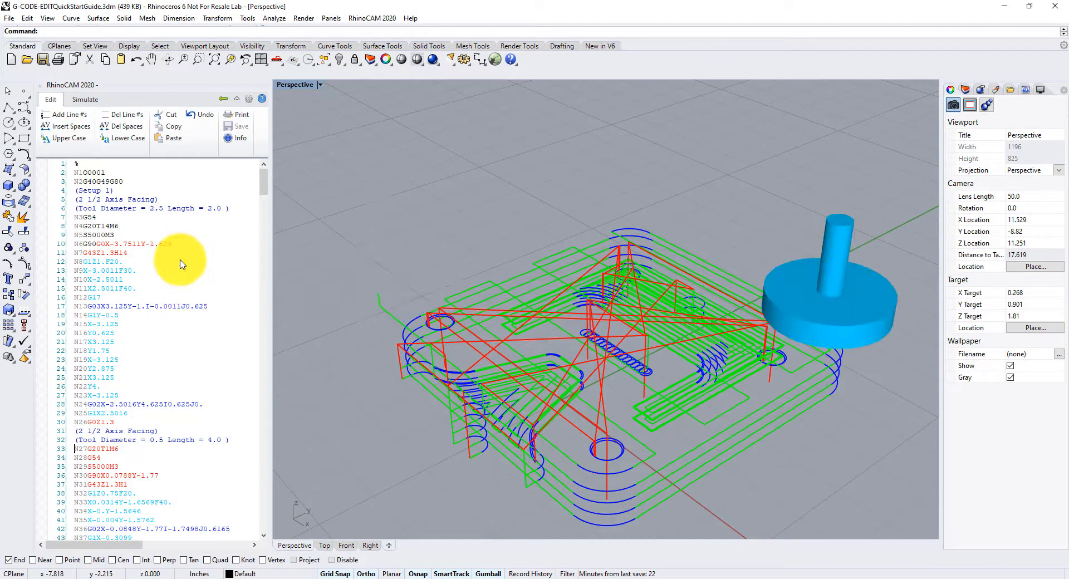
right_click(182, 255)
left_click(210, 284)
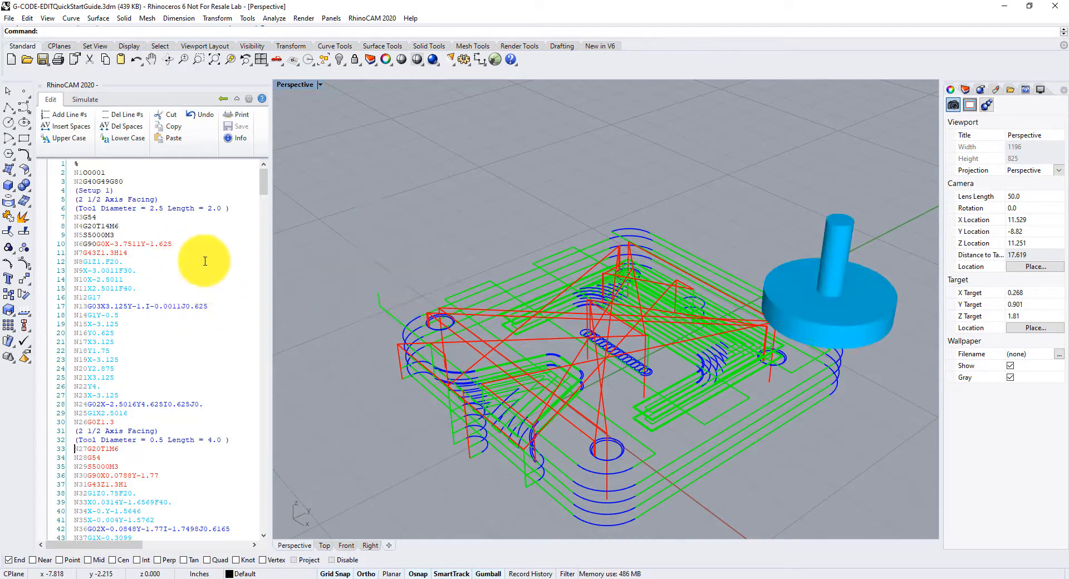
right_click(210, 276)
left_click(239, 291)
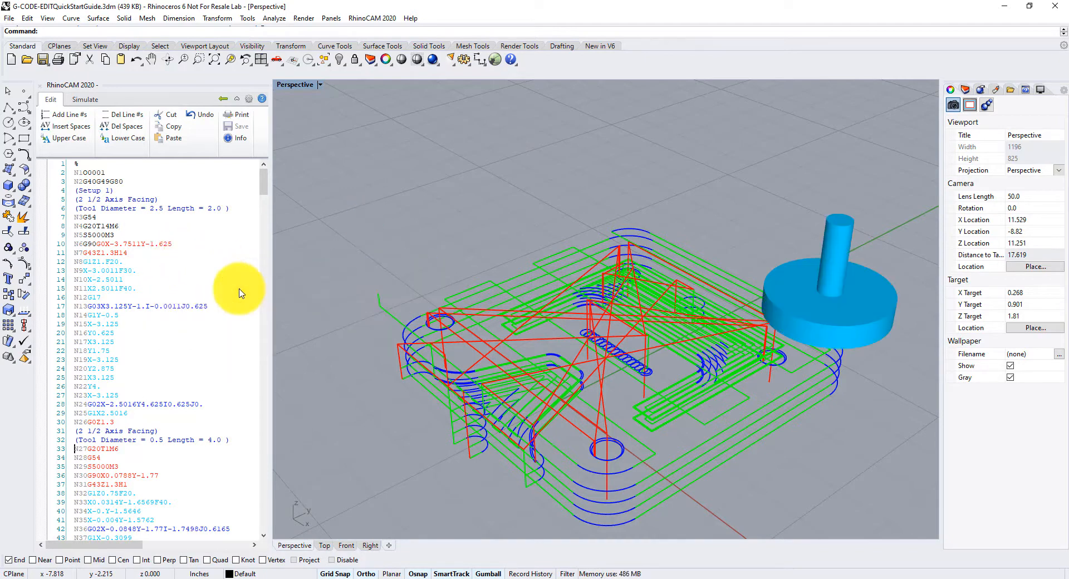
left_click(148, 466)
right_click(185, 290)
left_click(211, 326)
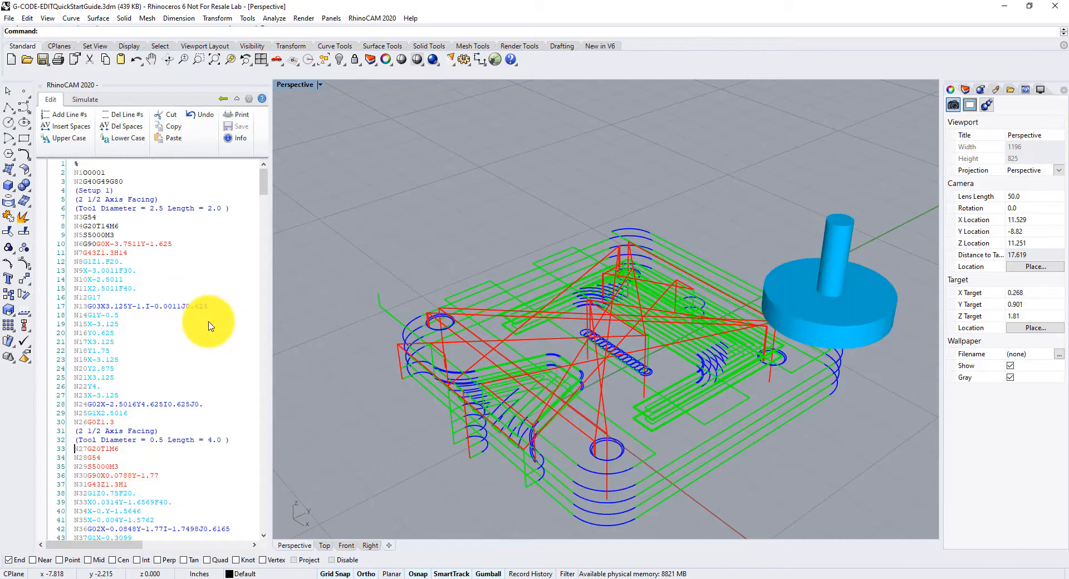
scroll(210, 326, "down", 17)
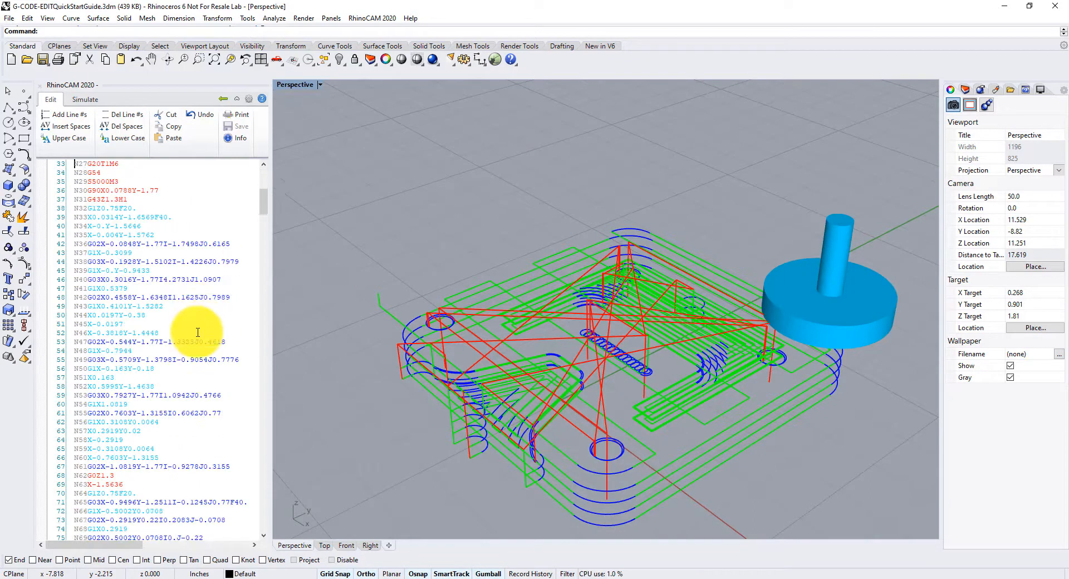
- Jump to the next tool change, return to the start, and jump to the bottom of the program
left_click(151, 362)
right_click(151, 362)
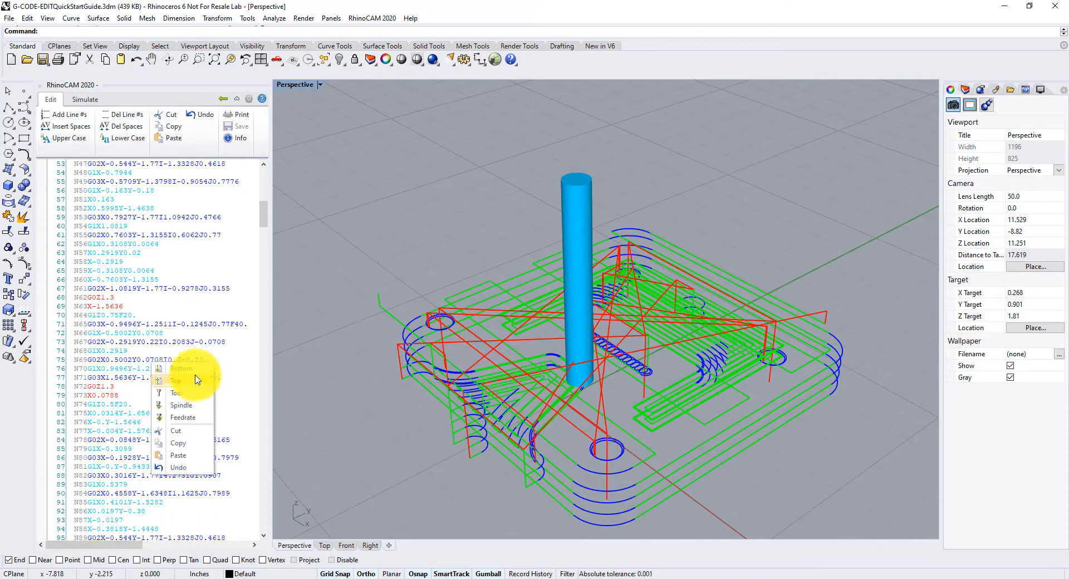
left_click(188, 394)
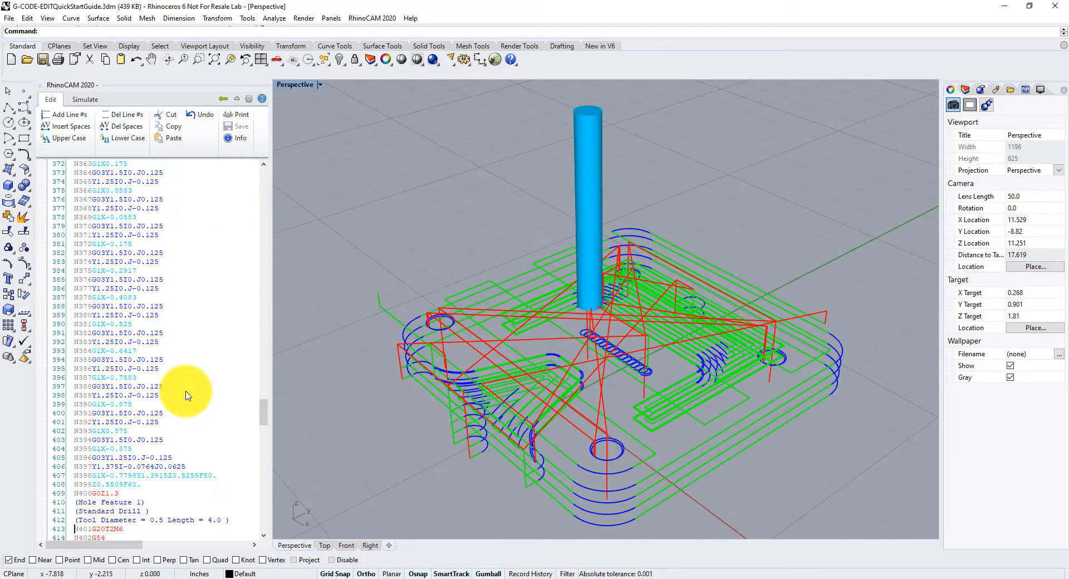
scroll(187, 392, "up", 20)
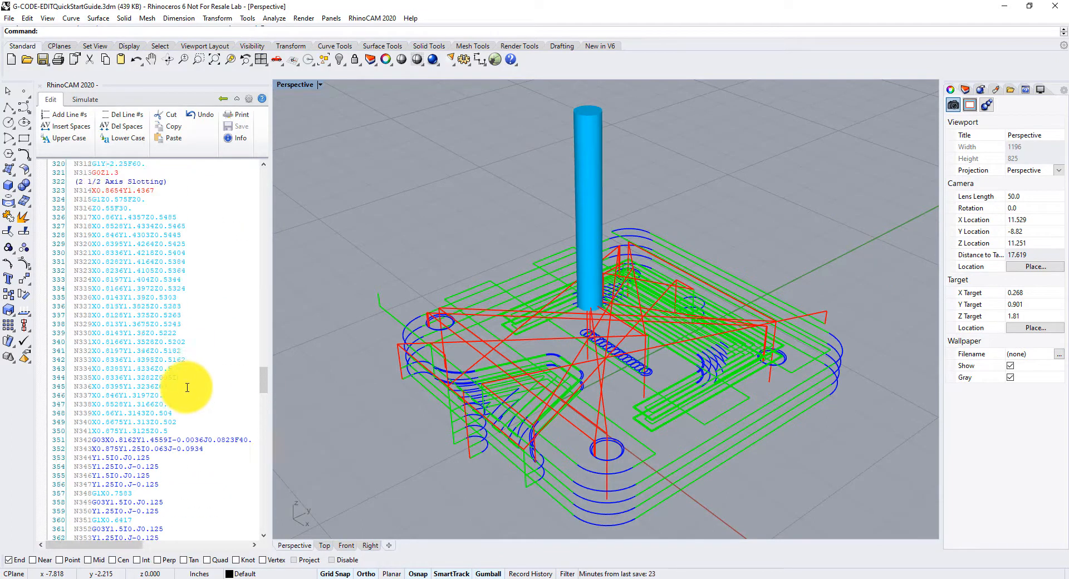
scroll(188, 388, "up", 10)
left_click_drag(264, 330, 275, 168)
right_click(140, 219)
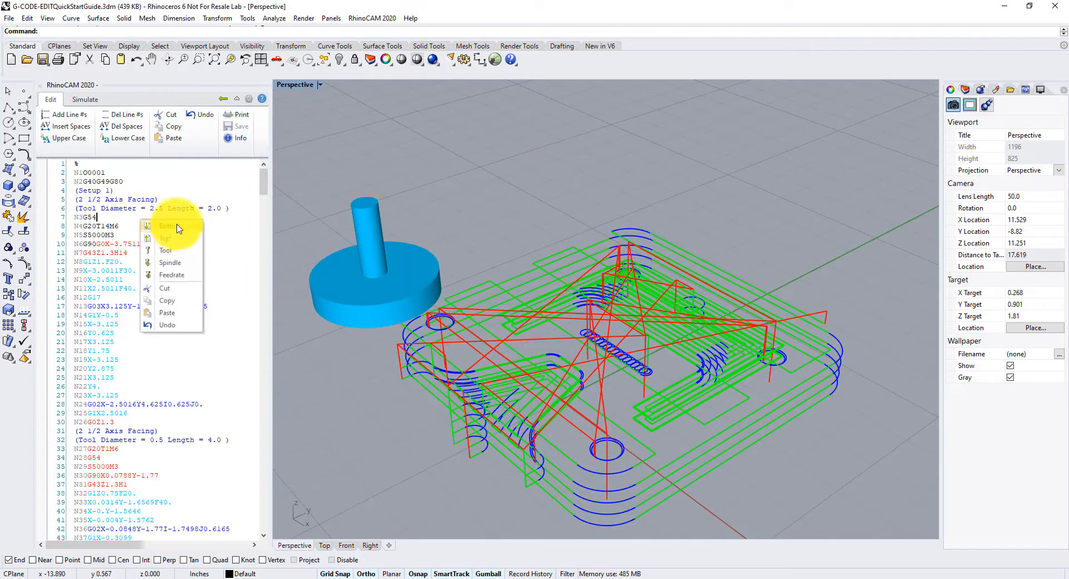
left_click(177, 228)
scroll(167, 365, "down", 2)
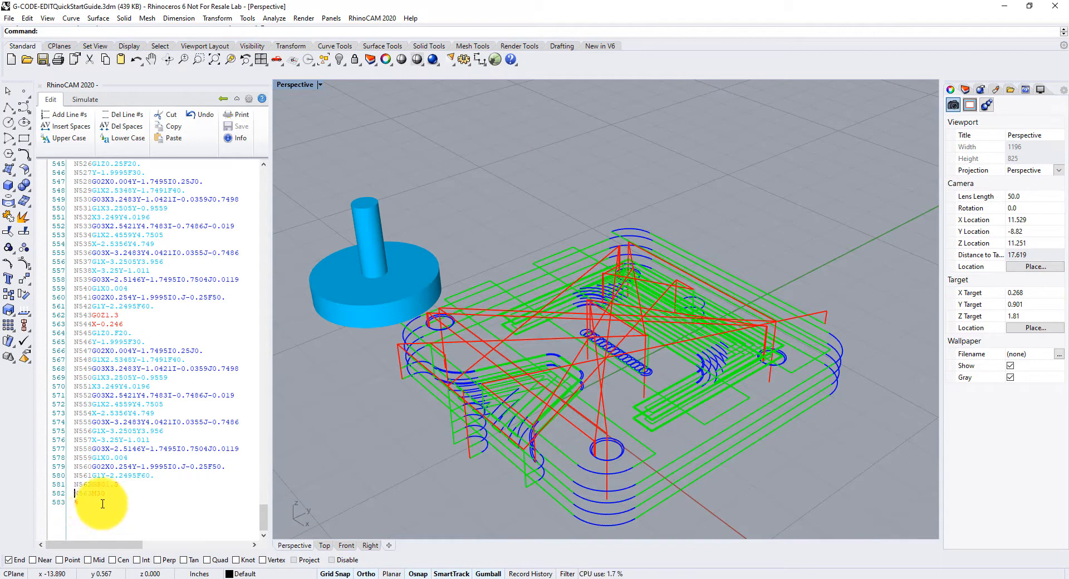
- Set the Z value of the final rapid retract move on line 581 to 5.0
left_click(130, 484)
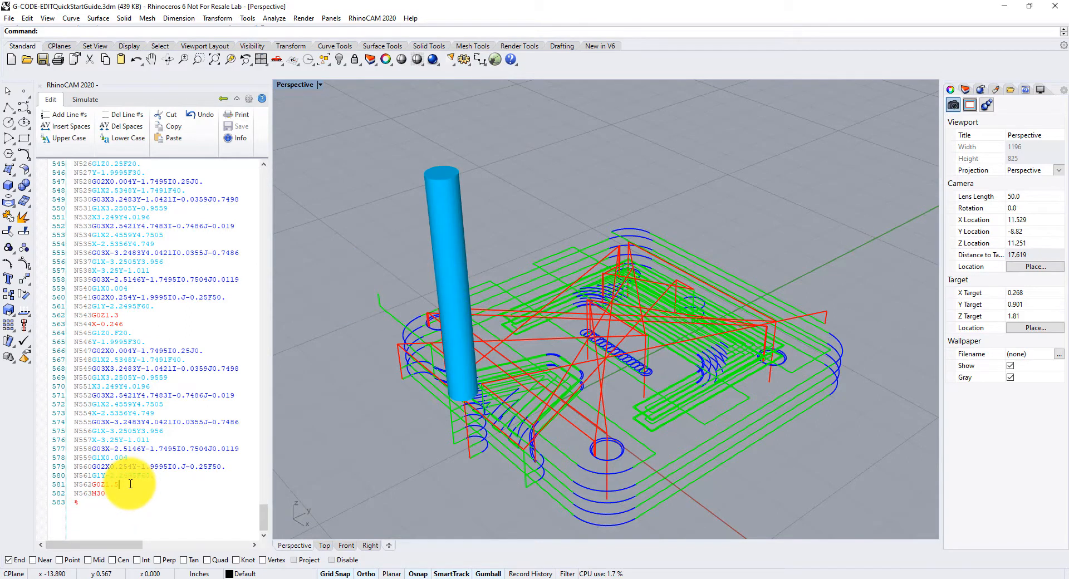
left_click_drag(119, 484, 106, 484)
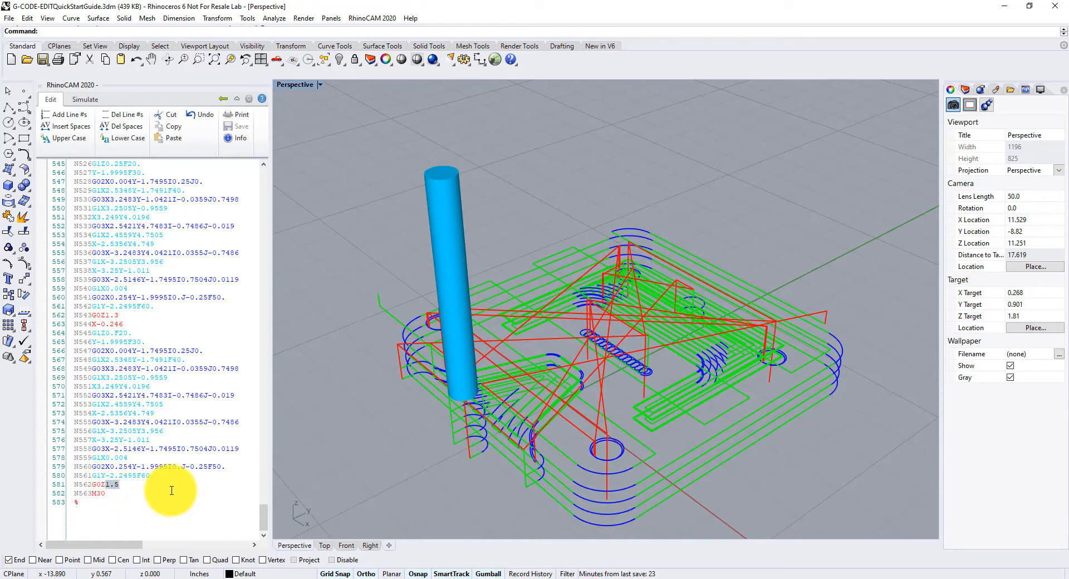
right_click_drag(677, 465, 683, 412)
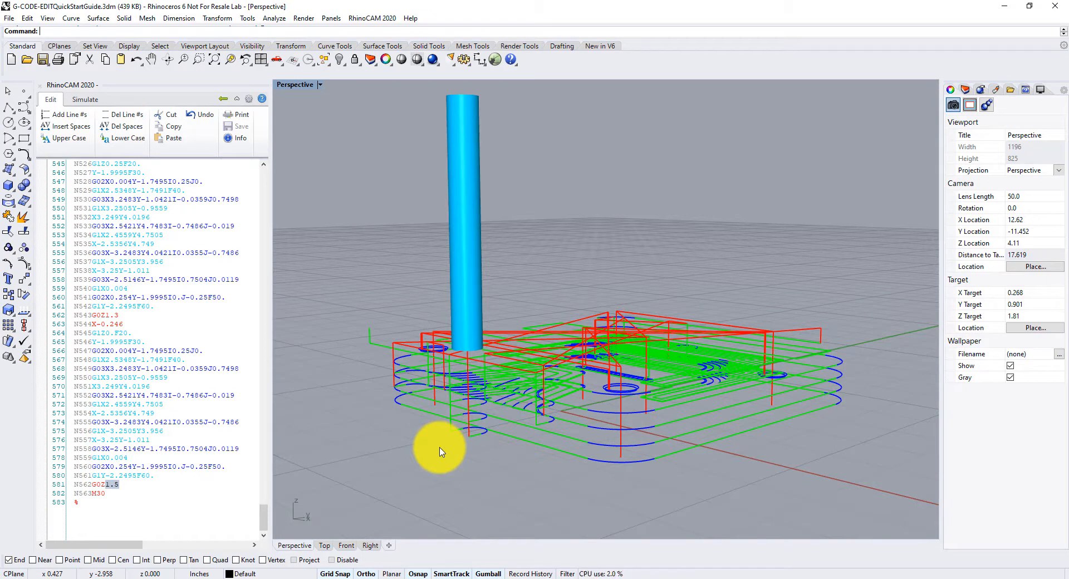
mouse_move(657, 463)
right_mouse_down()
mouse_move(613, 453)
mouse_move(585, 429)
mouse_move(625, 484)
mouse_move(666, 484)
mouse_move(652, 469)
right_mouse_up()
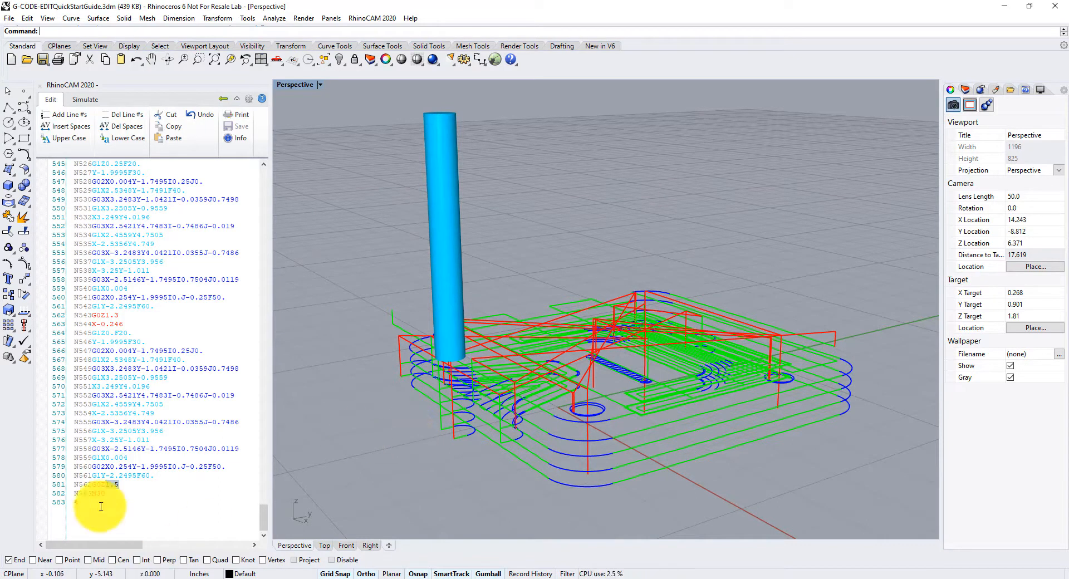
left_click_drag(107, 484, 121, 484)
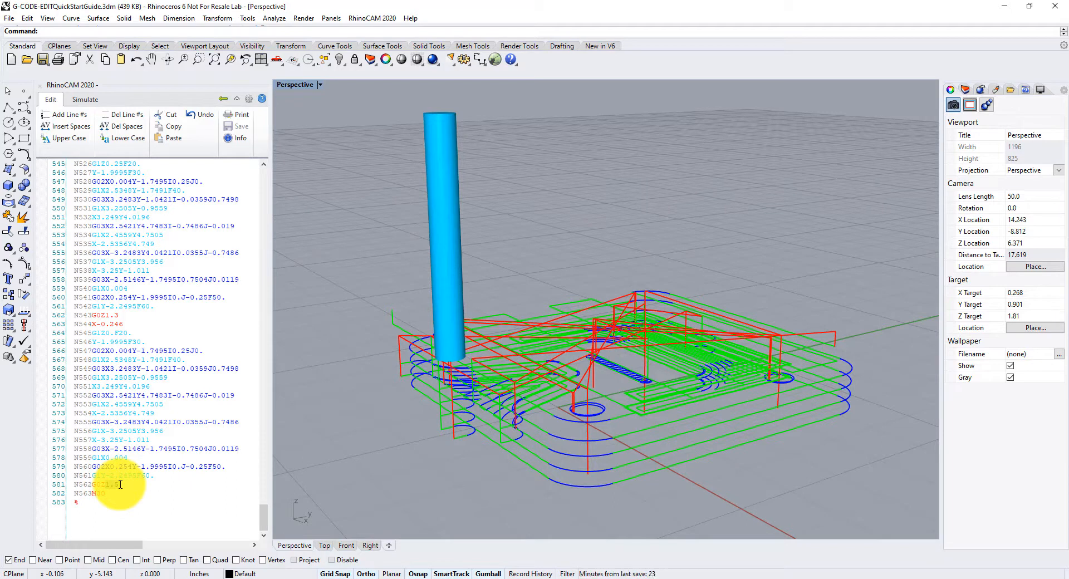
key("BackSpace")
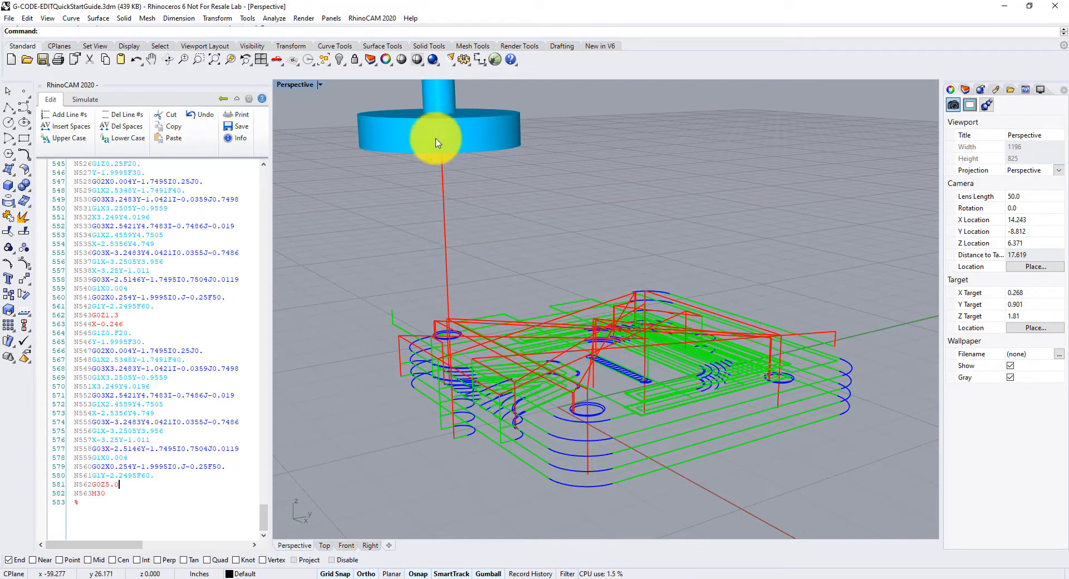
- Step the cursor up and down through the last lines to check the tool position
key("Up")
key("Up")
key("Up")
key("Up")
key("Up")
key("Up")
key("Up")
key("Up")
key("Up")
key("Up")
key("Up")
key("Up")
key("Up")
key("Up")
key("Up")
key("Up")
key("Up")
key("Up")
key("Up")
key("Up")
key("Up")
key("Down")
key("Down")
key("Down")
key("Down")
key("Down")
key("Down")
key("Down")
key("Down")
key("Down")
key("Down")
key("Down")
key("Down")
key("Down")
key("Down")
key("Down")
key("Down")
key("Down")
key("Down")
key("Down")
key("Down")
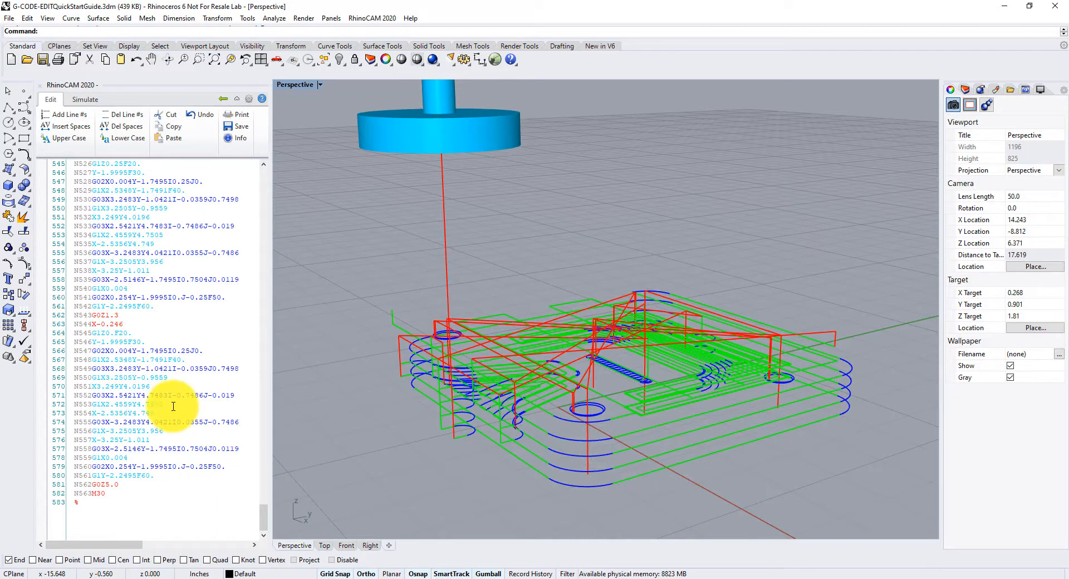
- Save the edited G-code, replacing the existing file
right_click_drag(784, 407, 833, 420)
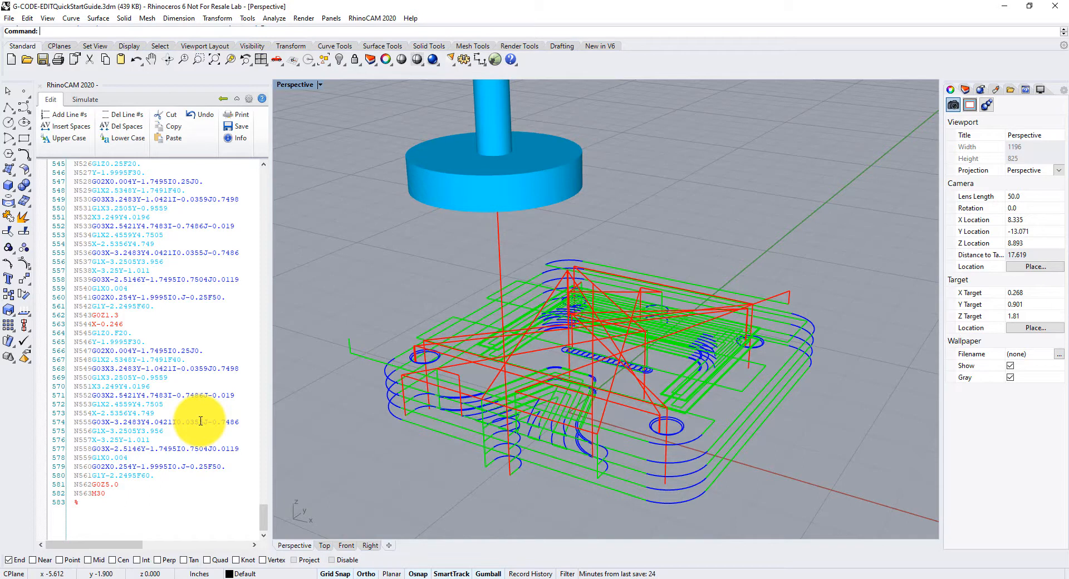
left_click(240, 126)
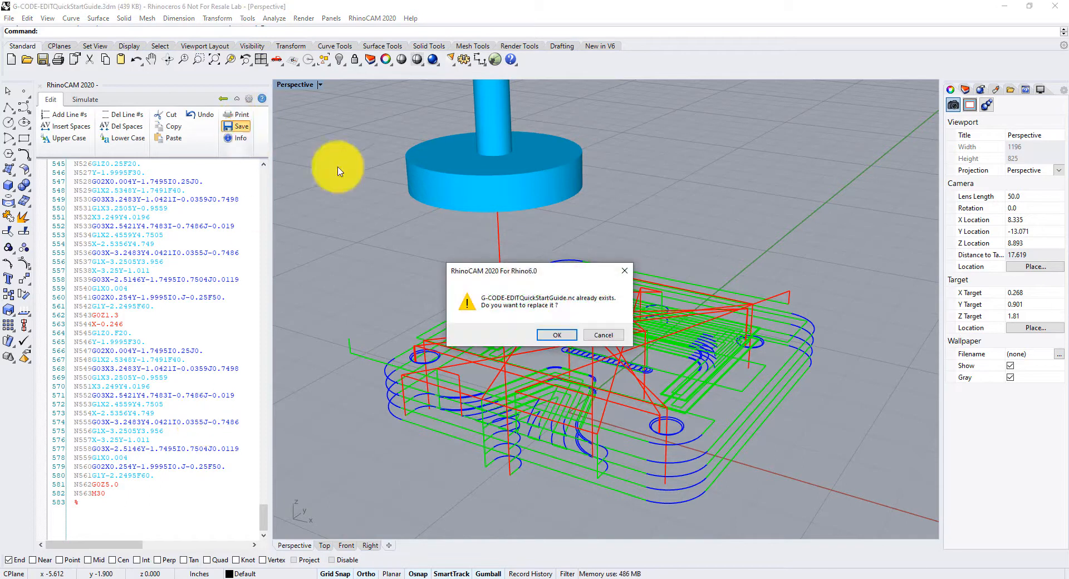
left_click(557, 335)
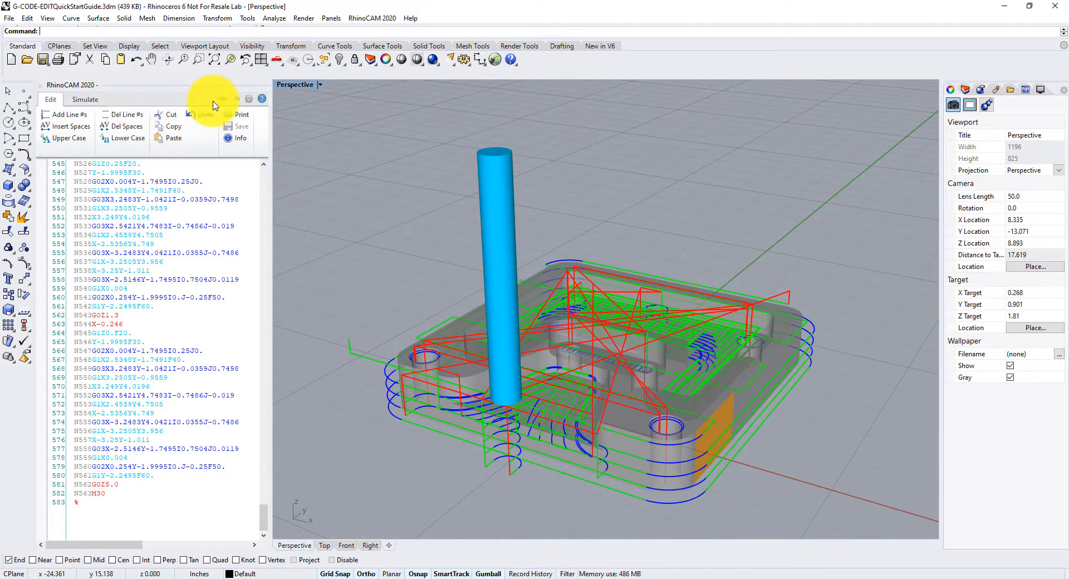
- Open the G-Code Editor online help and follow the link to the printed documentation
left_click(262, 100)
left_click_drag(66, 130, 497, 110)
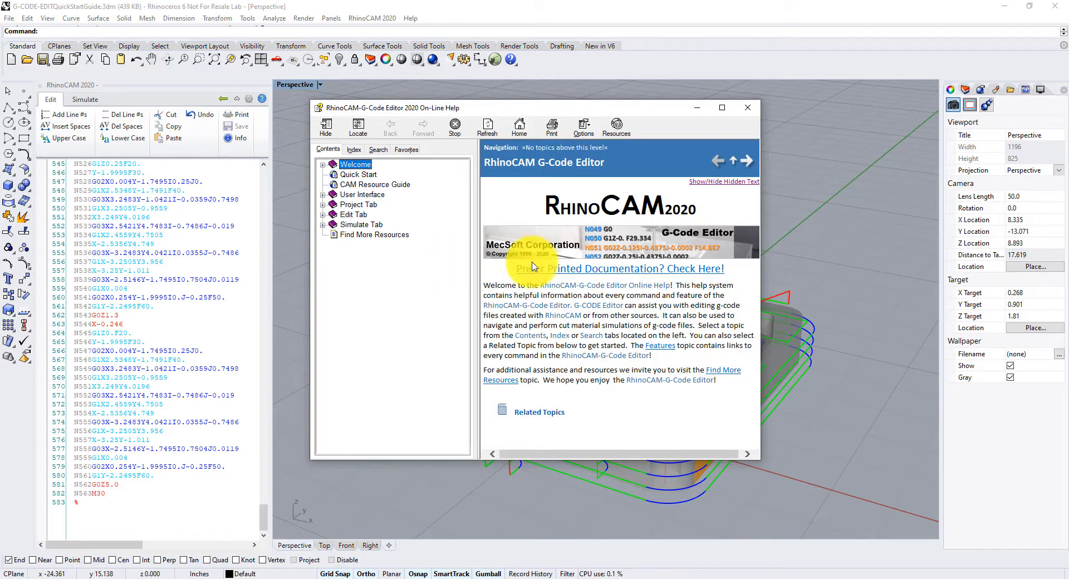
left_click_drag(763, 280, 818, 280)
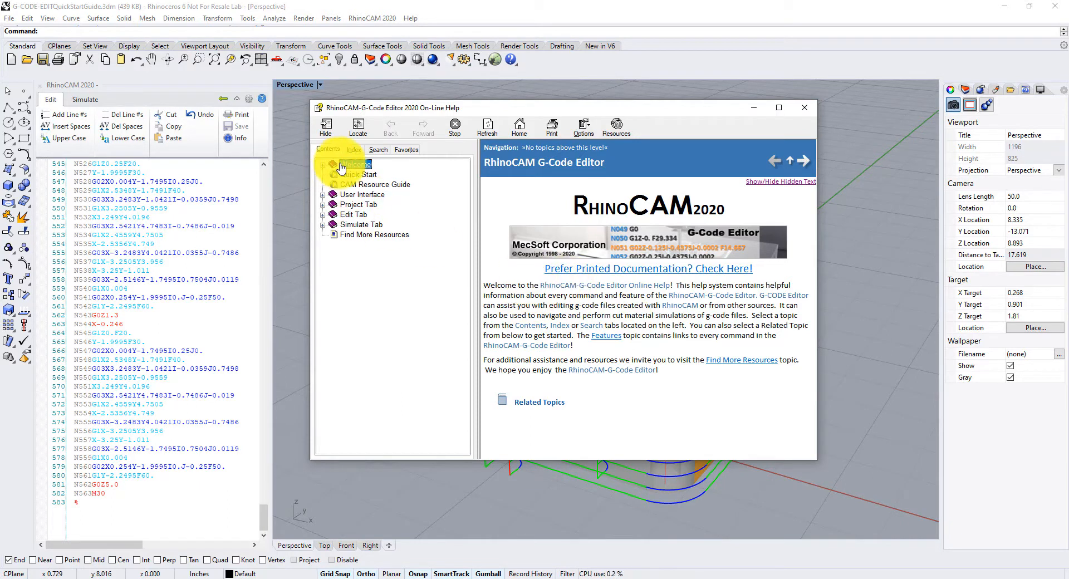
left_click(638, 272)
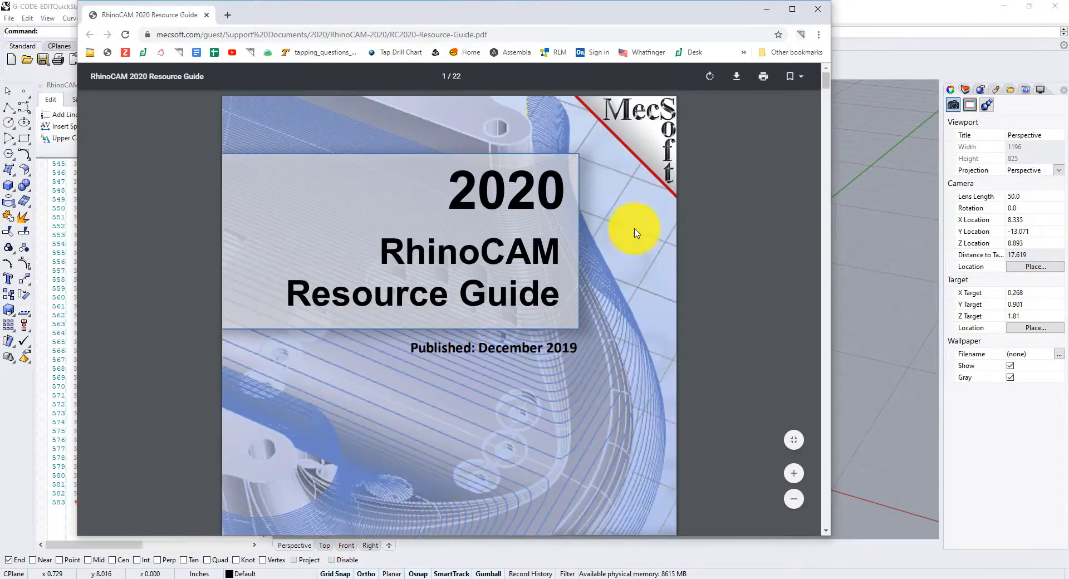
- In the browser, enlarge the RhinoCAM 2020 Resource Guide PDF and scroll through its first pages
left_click_drag(476, 14, 548, 31)
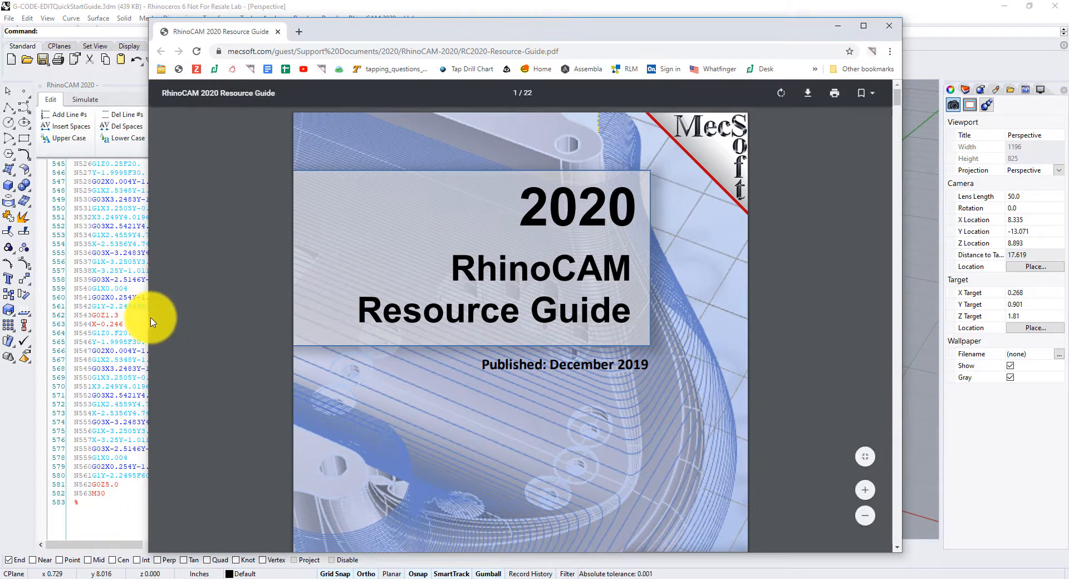
left_click_drag(150, 319, 261, 320)
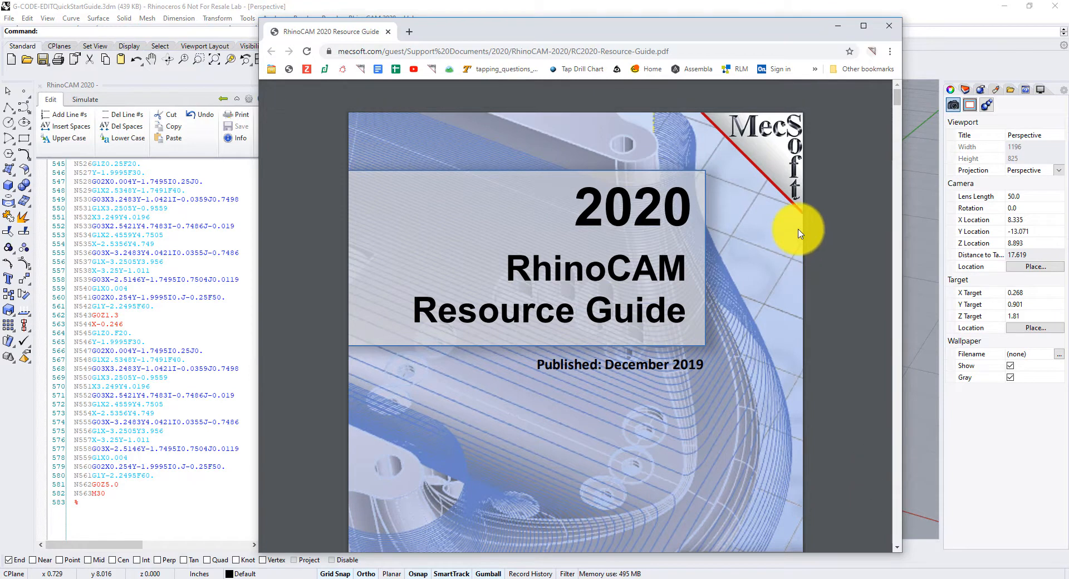
scroll(797, 223, "down", 5)
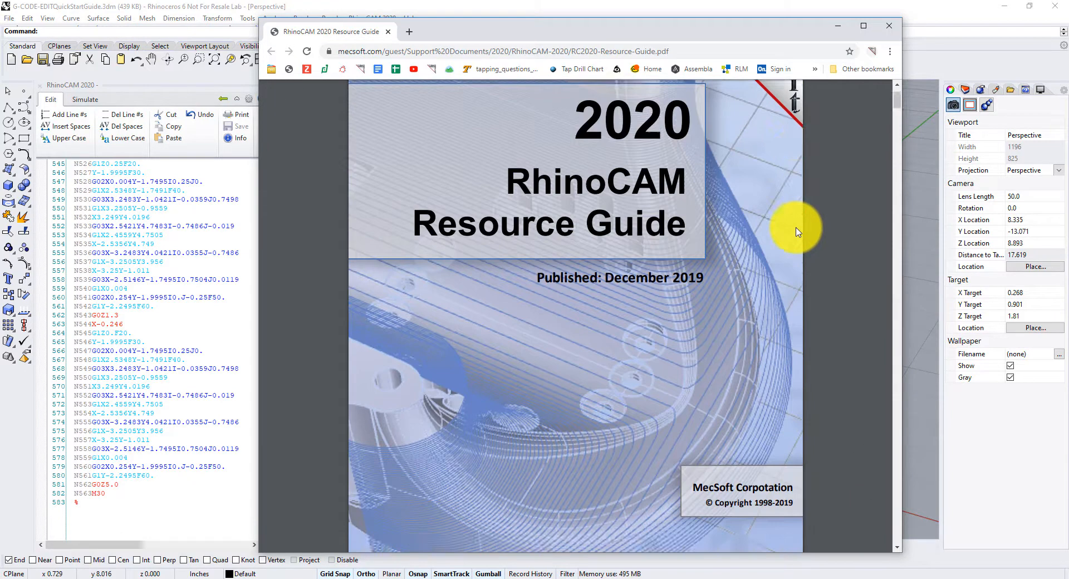
scroll(792, 211, "down", 5)
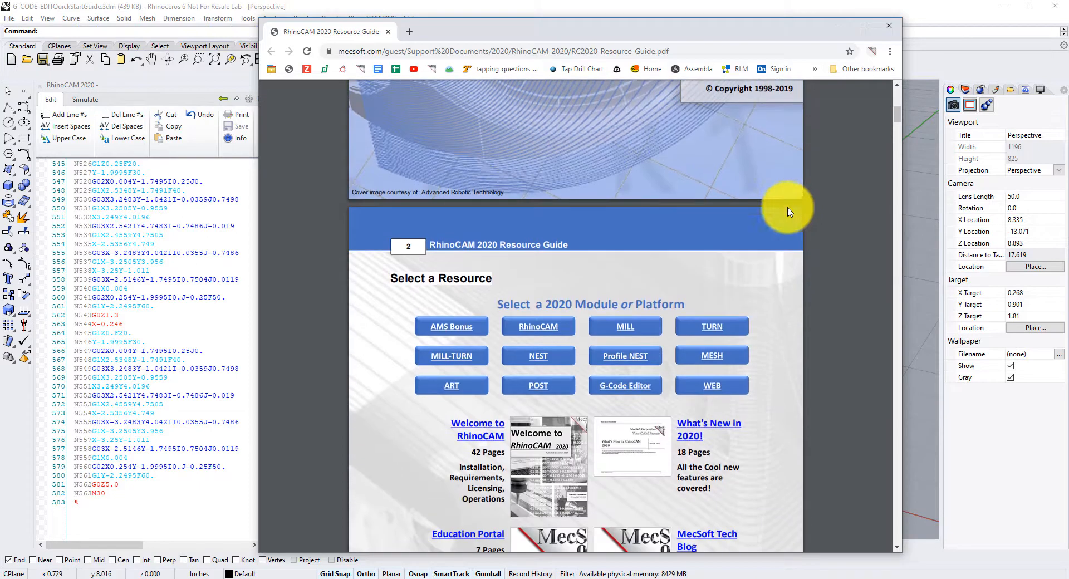
- From the RhinoCAM 2020 Resource Guide, go to the G-Code Editor module page and open its Quick Start Guide
scroll(796, 168, "down", 4)
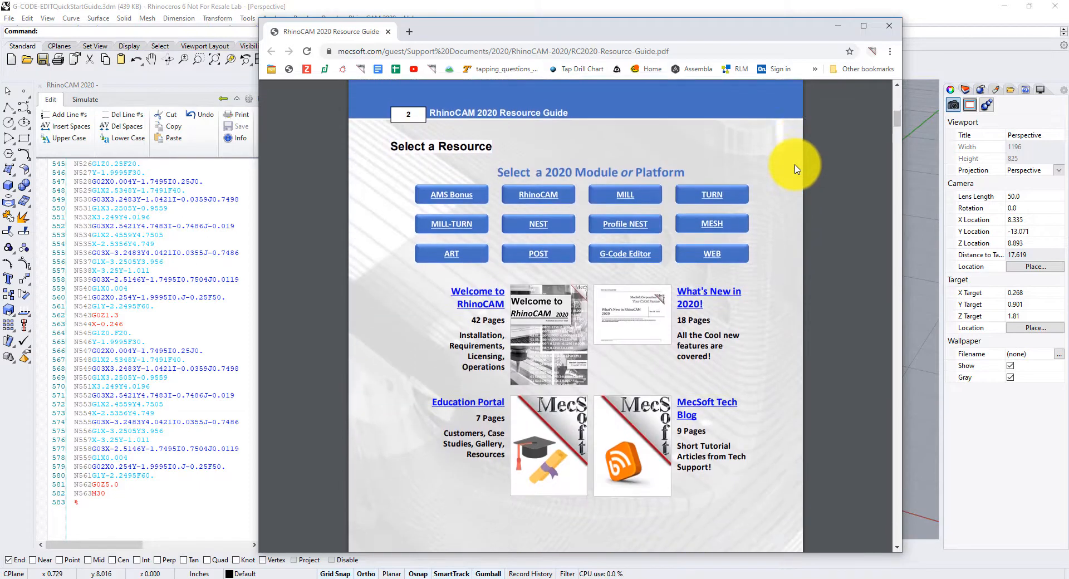
scroll(796, 168, "up", 1)
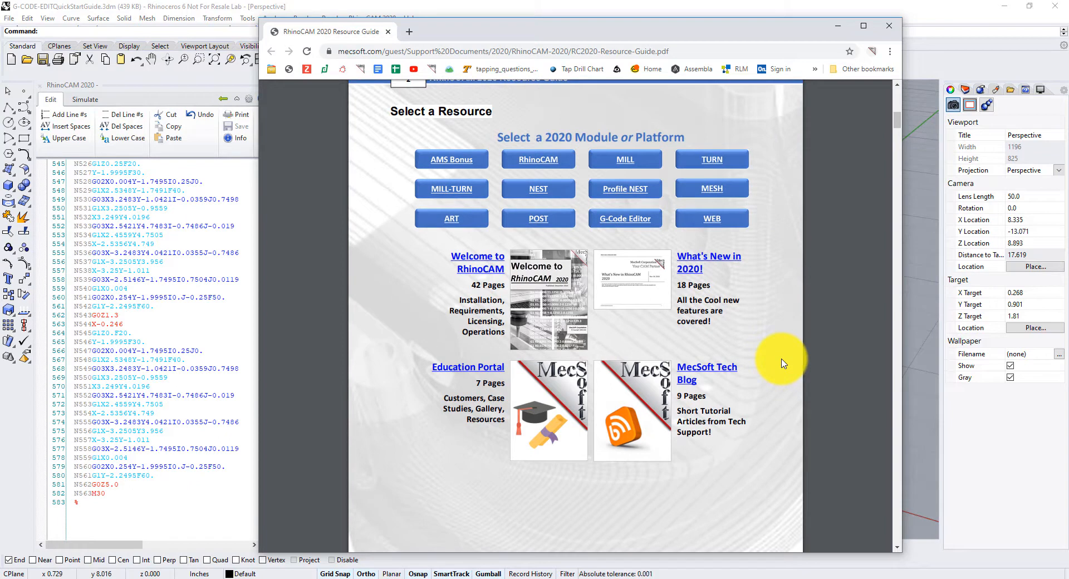
left_click(625, 223)
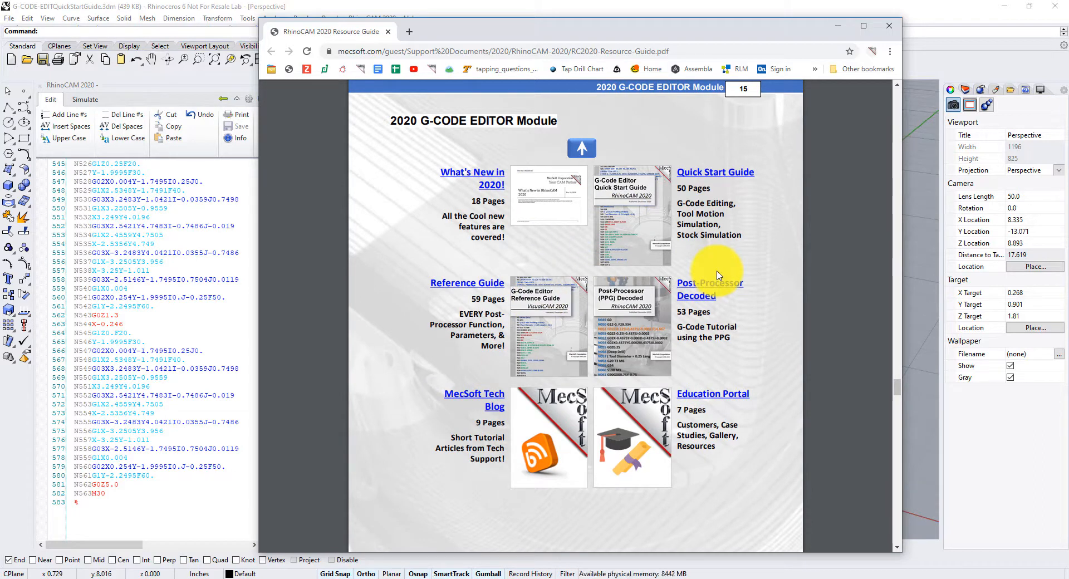
left_click(628, 222)
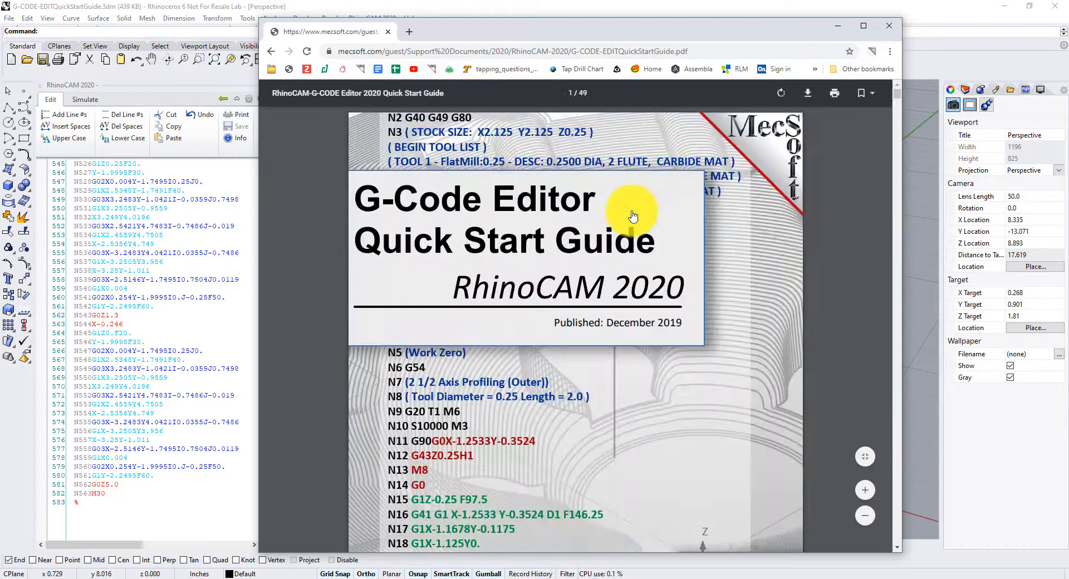
- Jump ahead in the Quick Start Guide and scroll through its G-code editing and simulation pages
left_click_drag(897, 99, 758, 351)
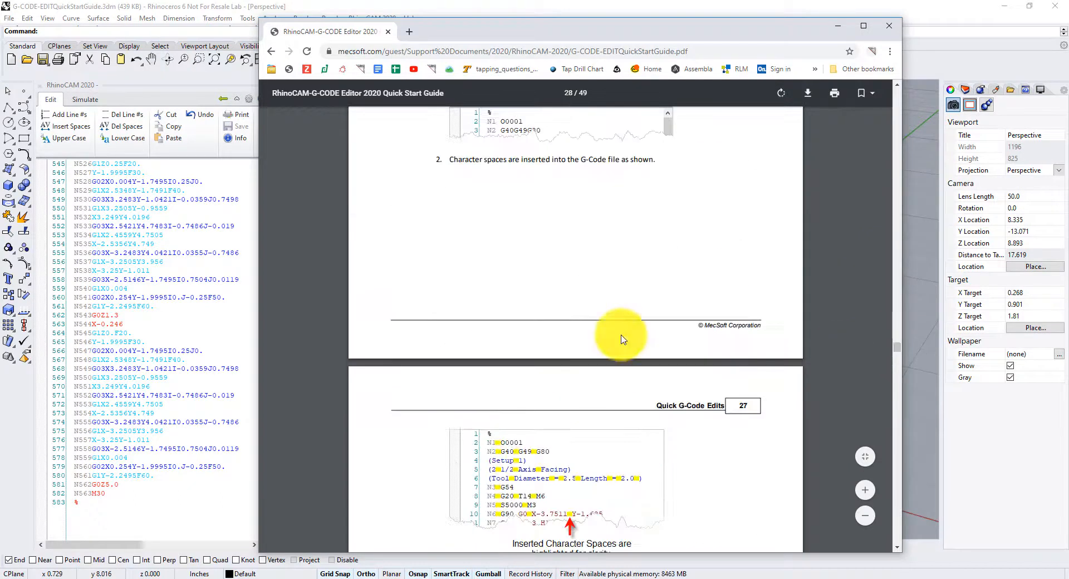
scroll(638, 190, "down", 18)
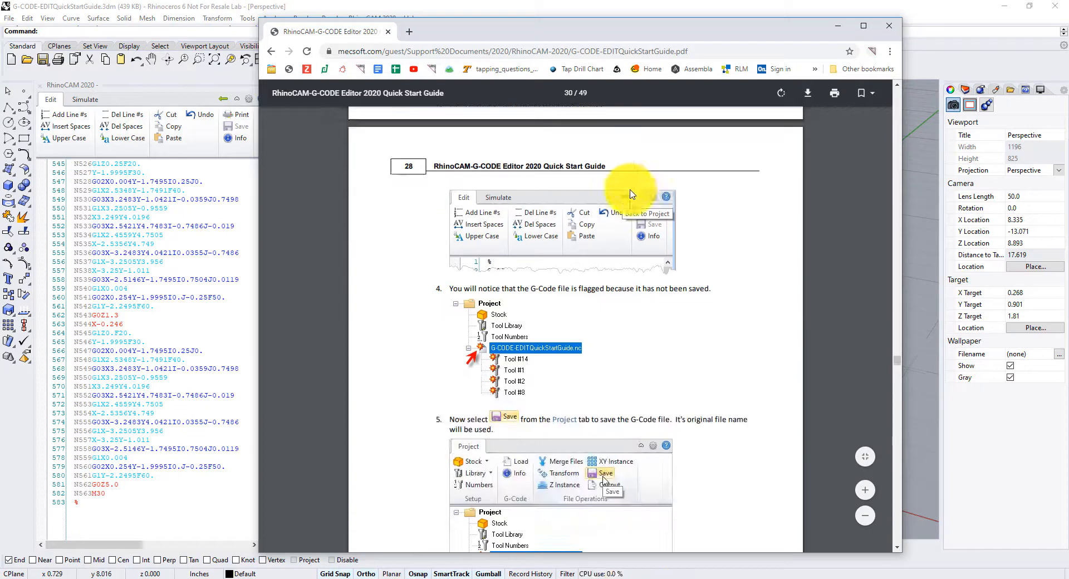
scroll(662, 194, "down", 18)
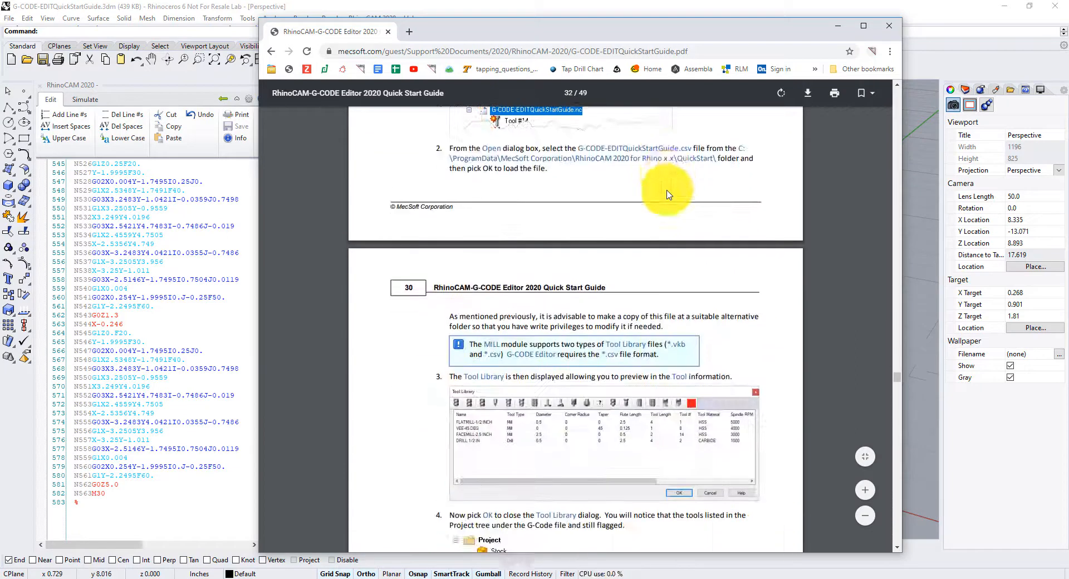
scroll(668, 195, "down", 18)
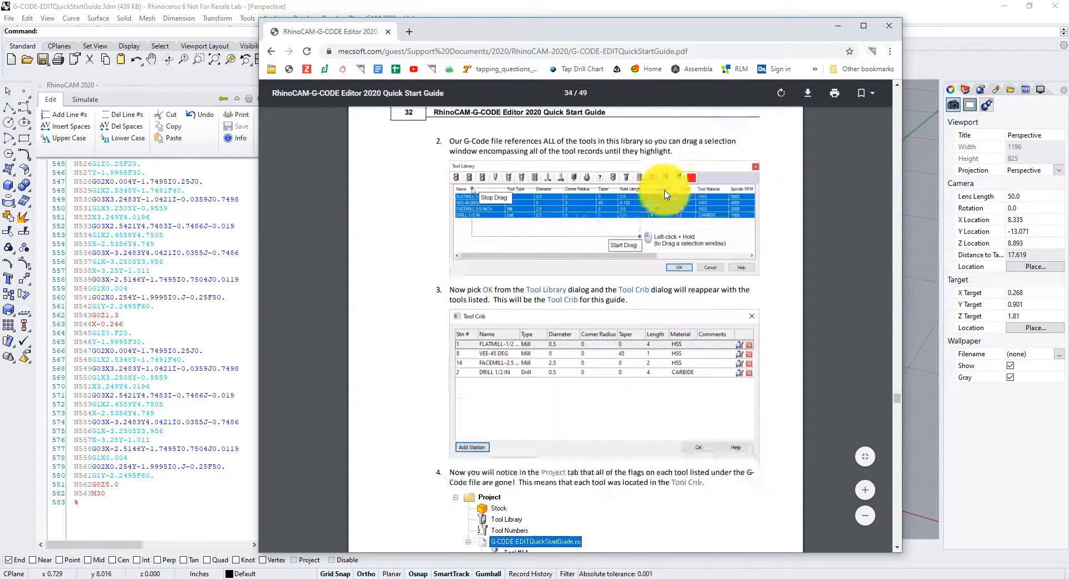
scroll(666, 194, "down", 18)
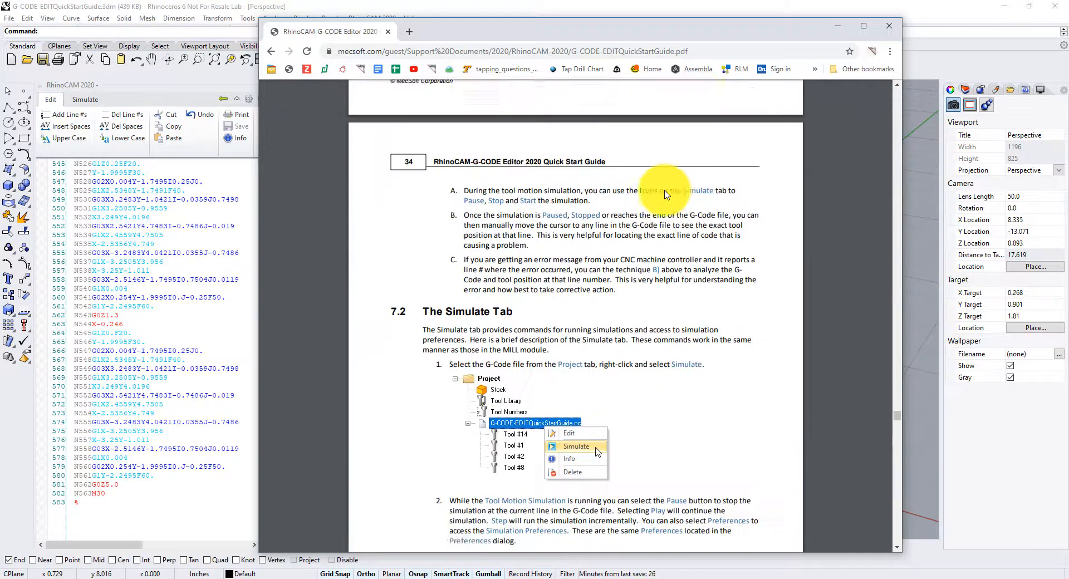
scroll(667, 194, "down", 18)
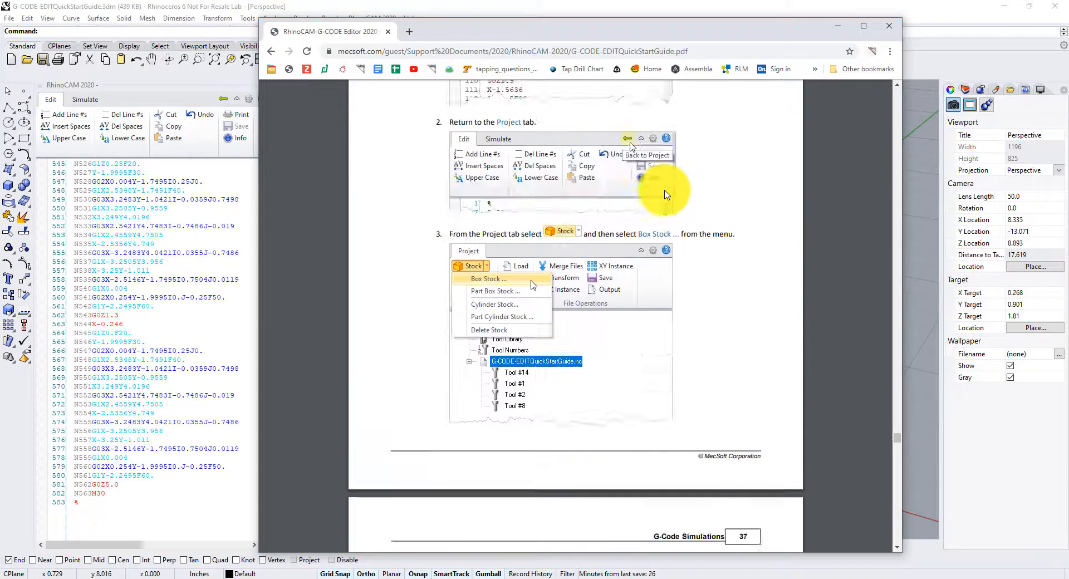
scroll(667, 194, "down", 18)
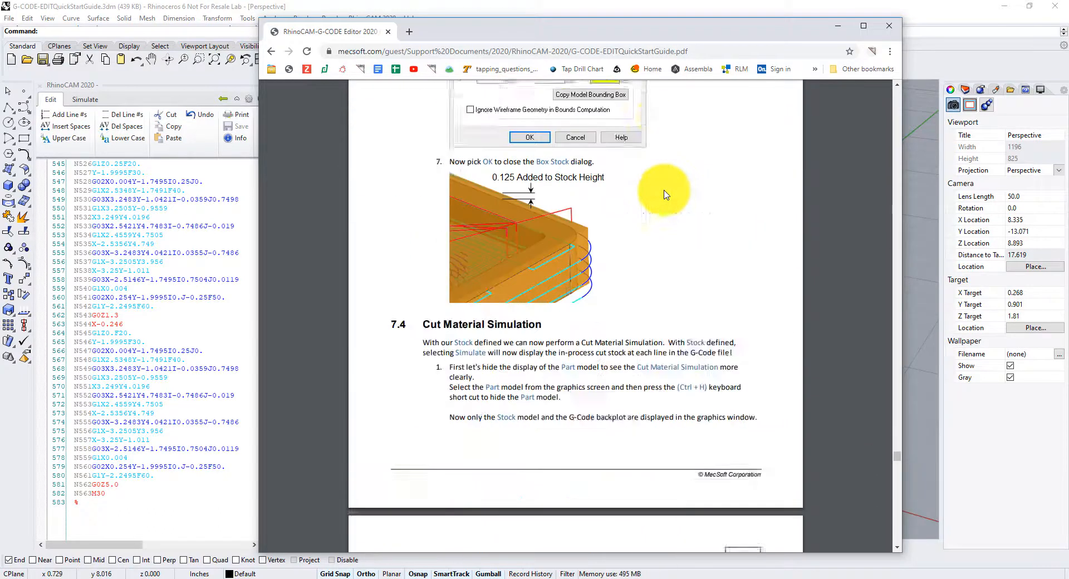
scroll(666, 195, "down", 3)
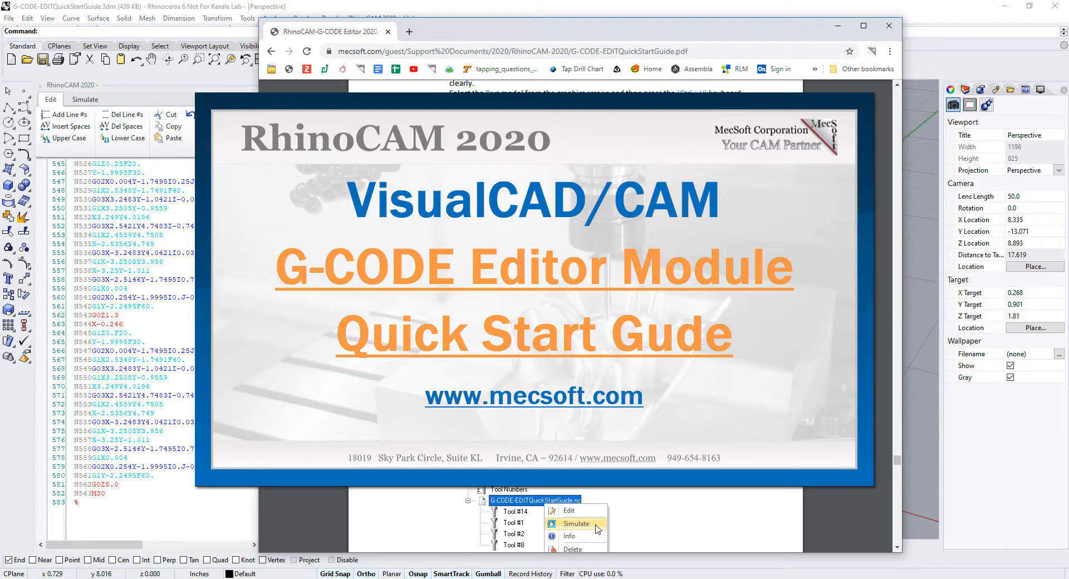
scroll(597, 529, "down", 10)
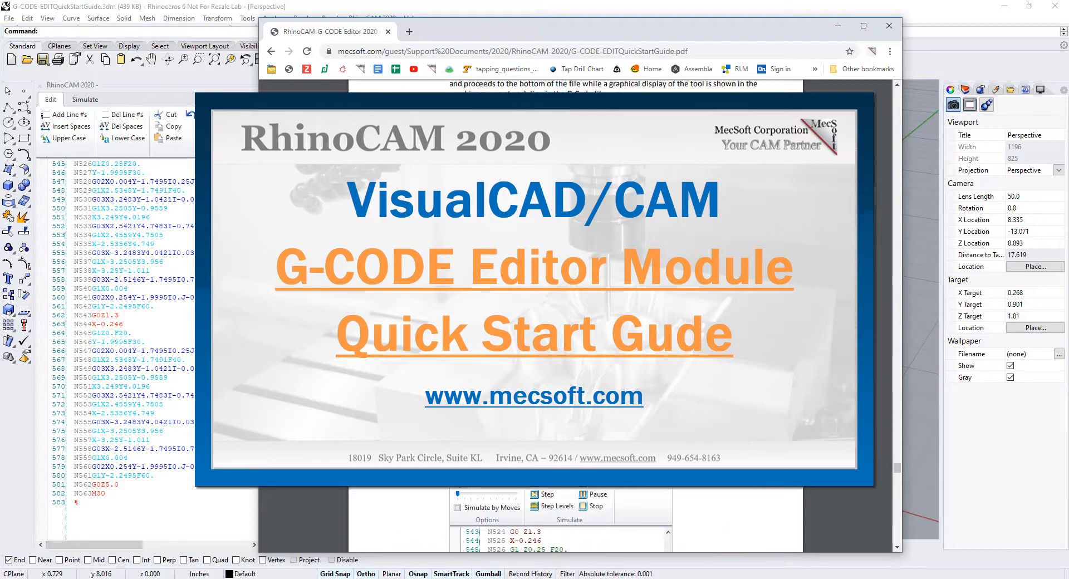